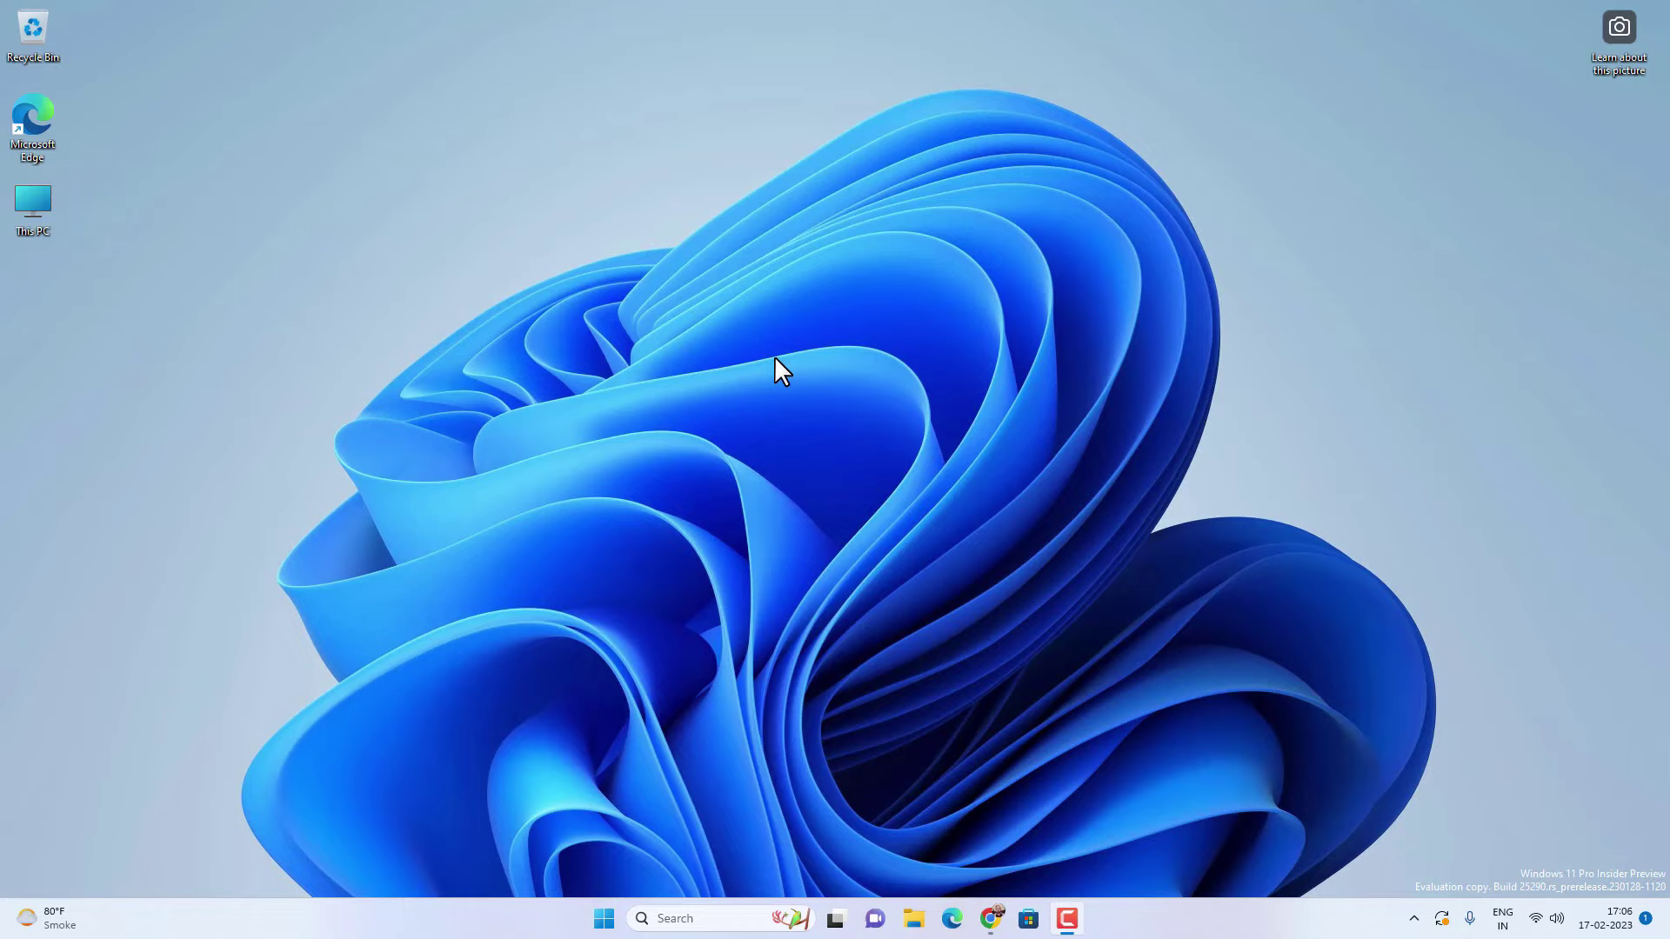
Show This PC in File Explorer, listing drives C: through G: with C: at 22.1 GB free.
click(914, 918)
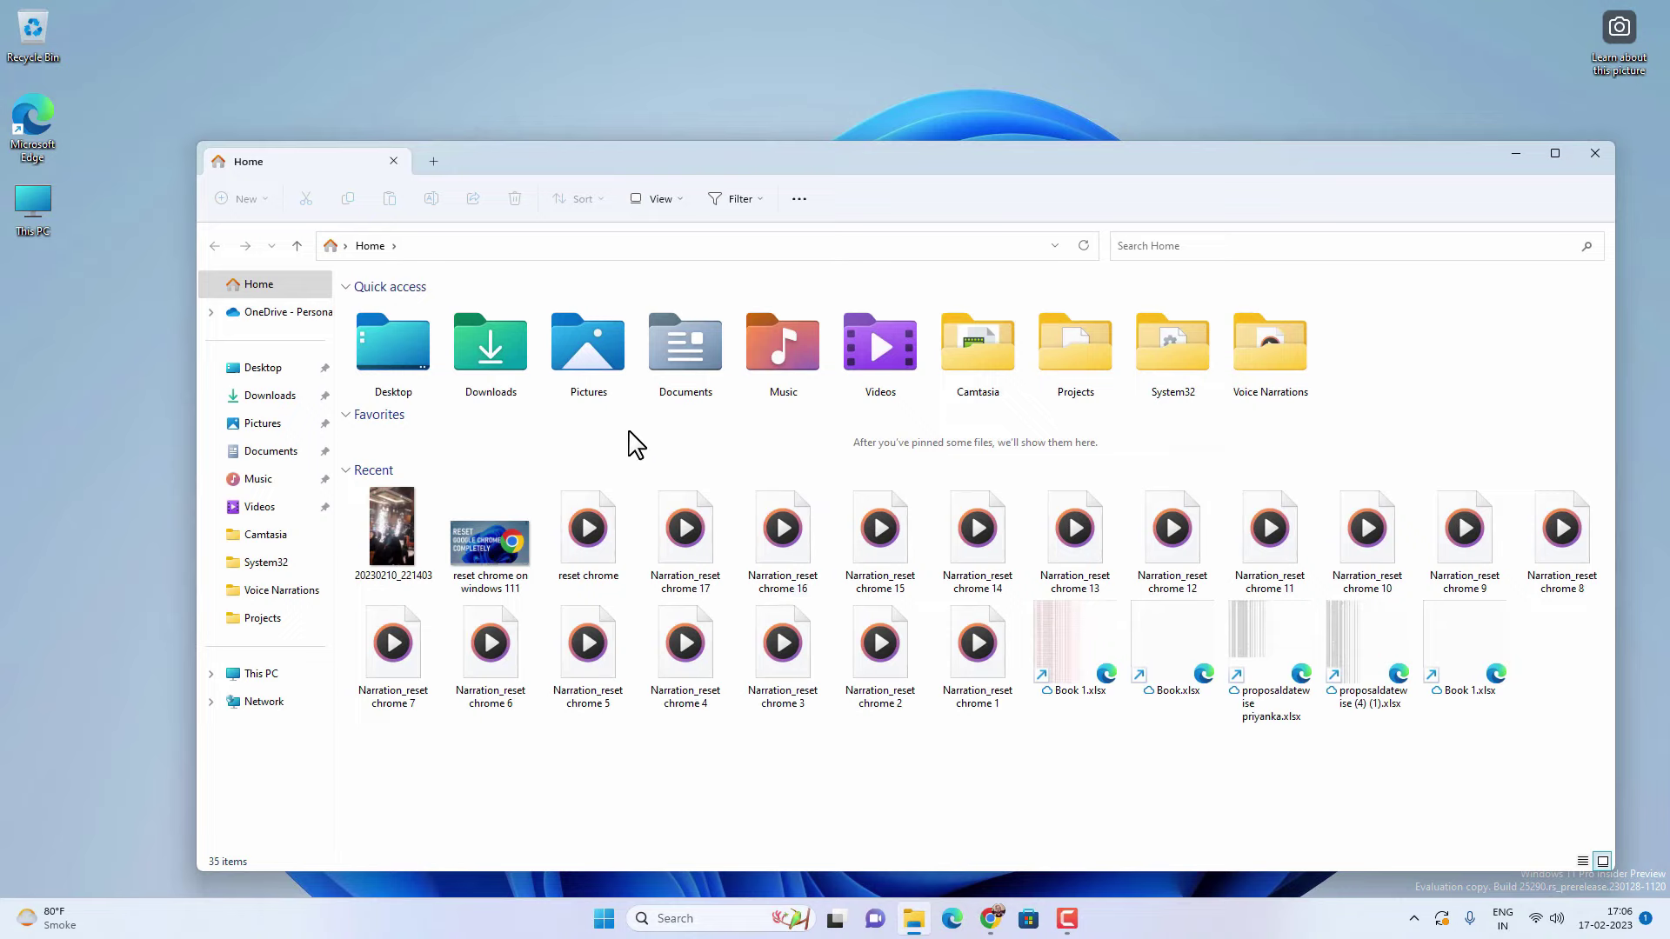
click(290, 674)
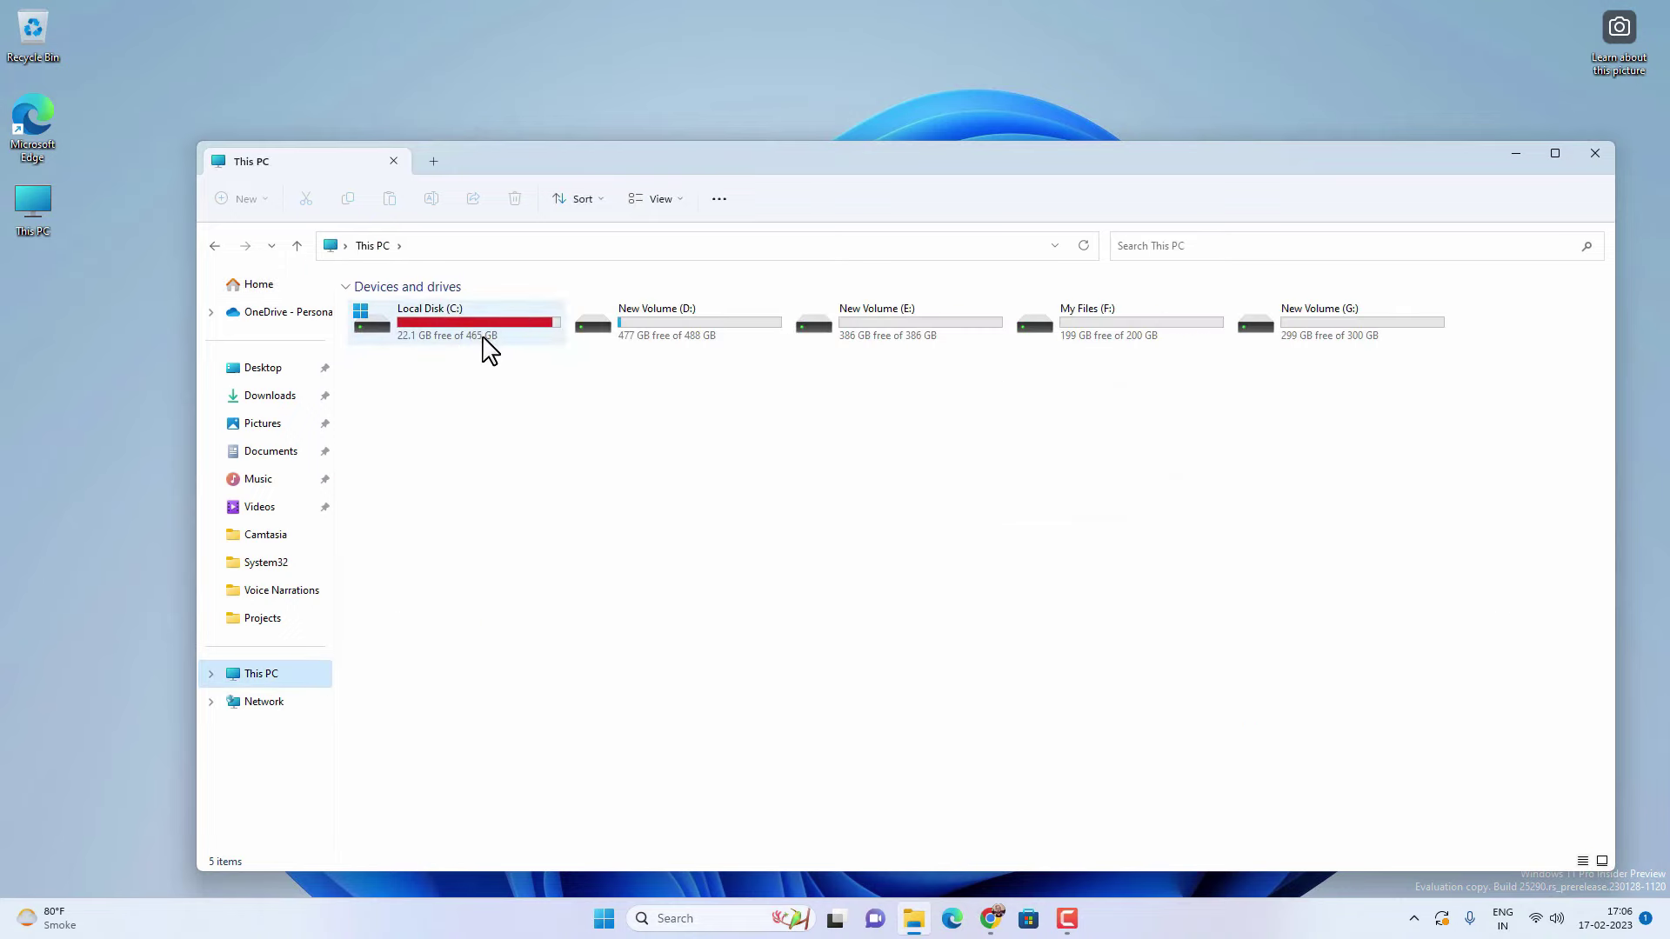
mouse_move(492, 341)
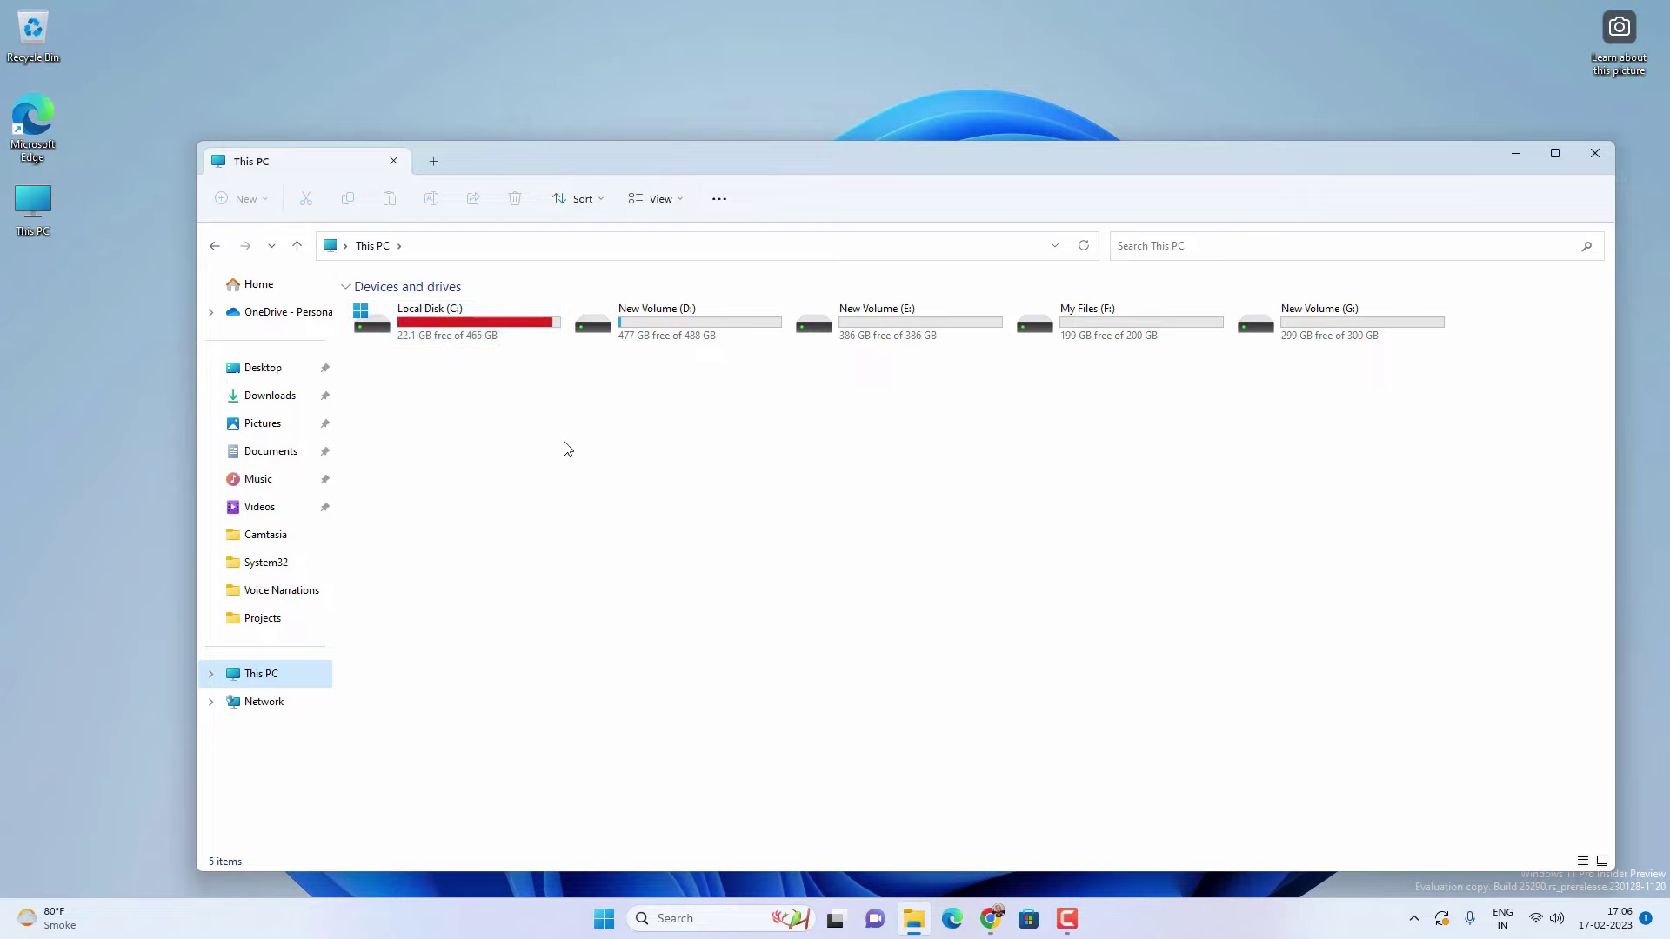
drag(795, 166, 802, 120)
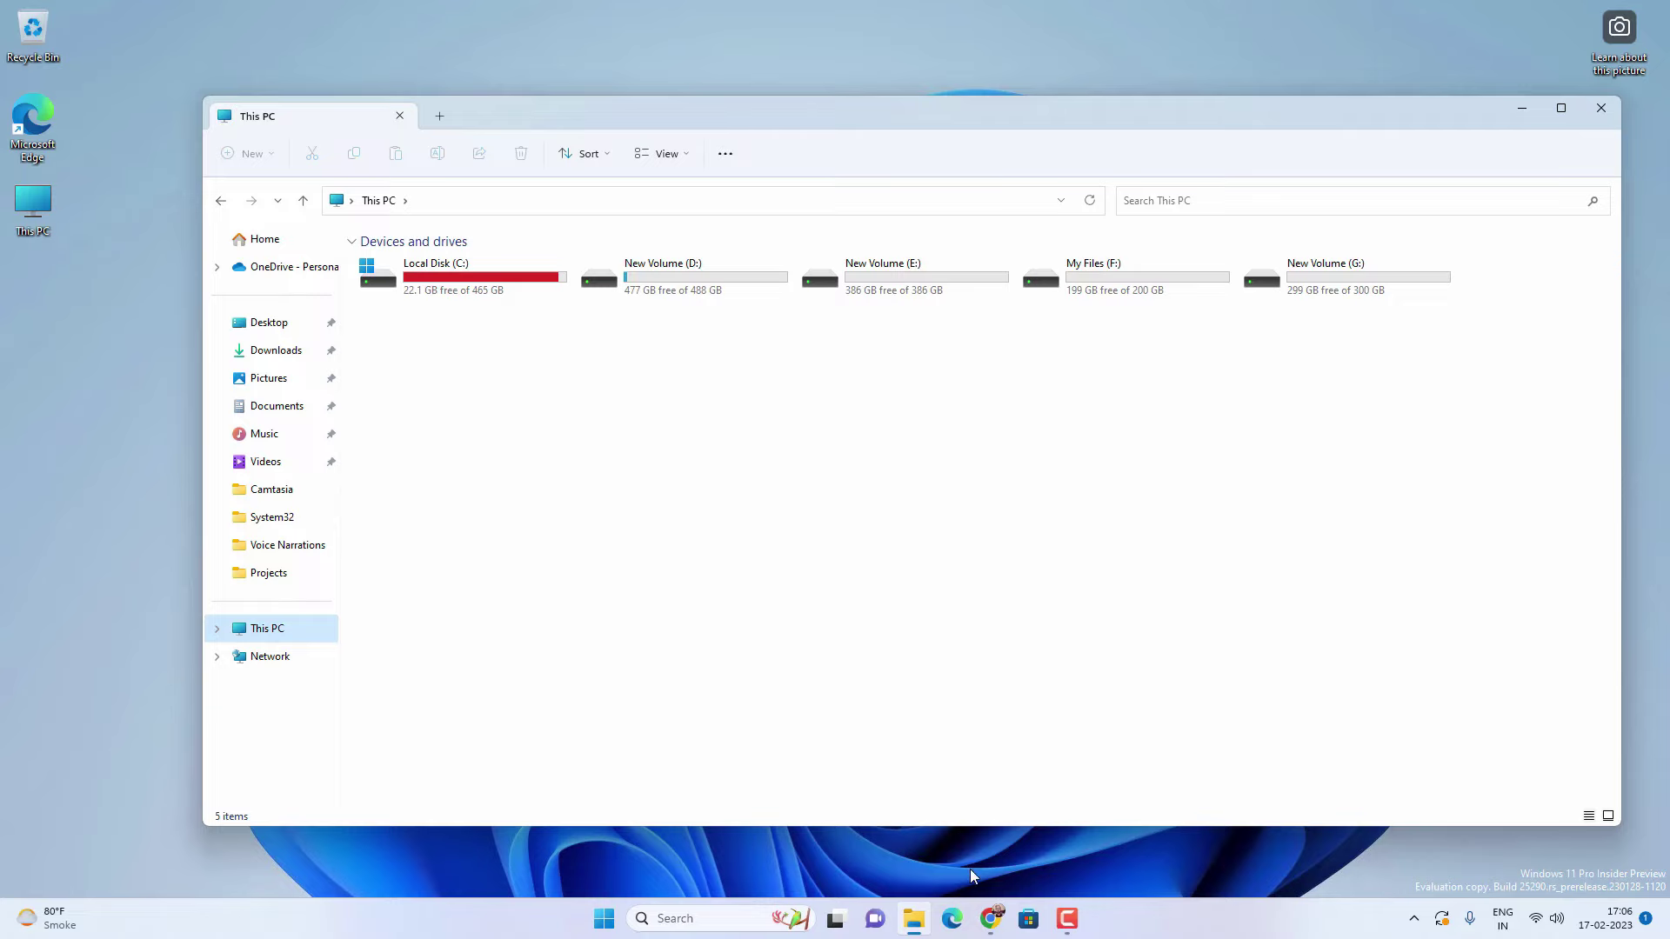
click(1029, 919)
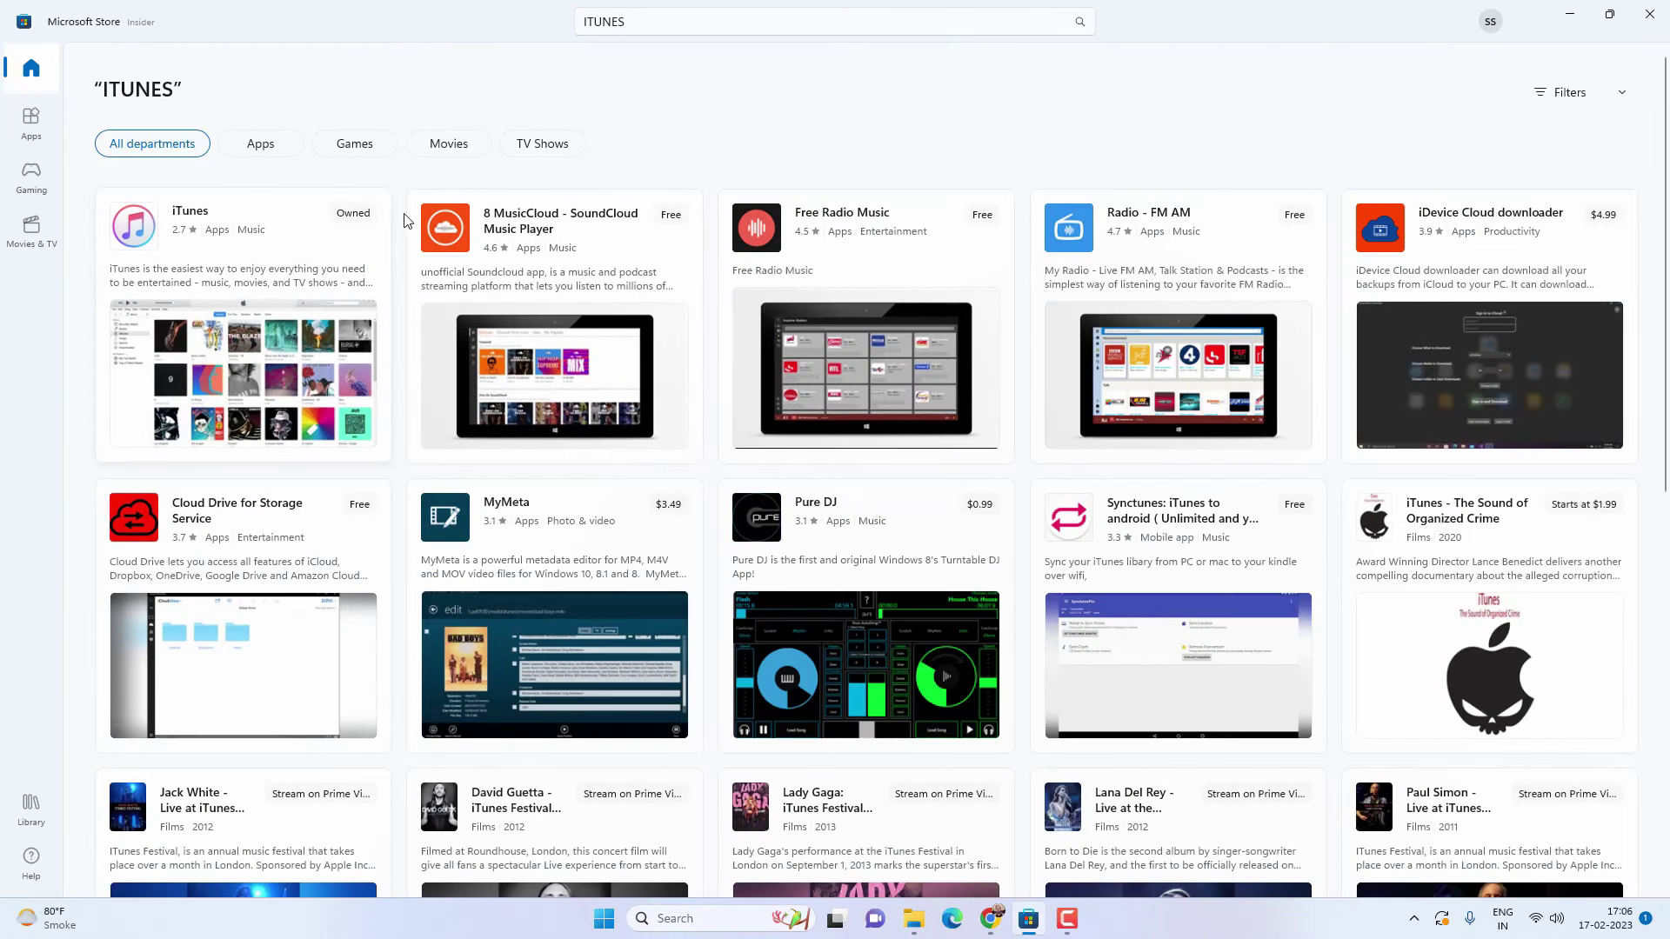
click(1650, 14)
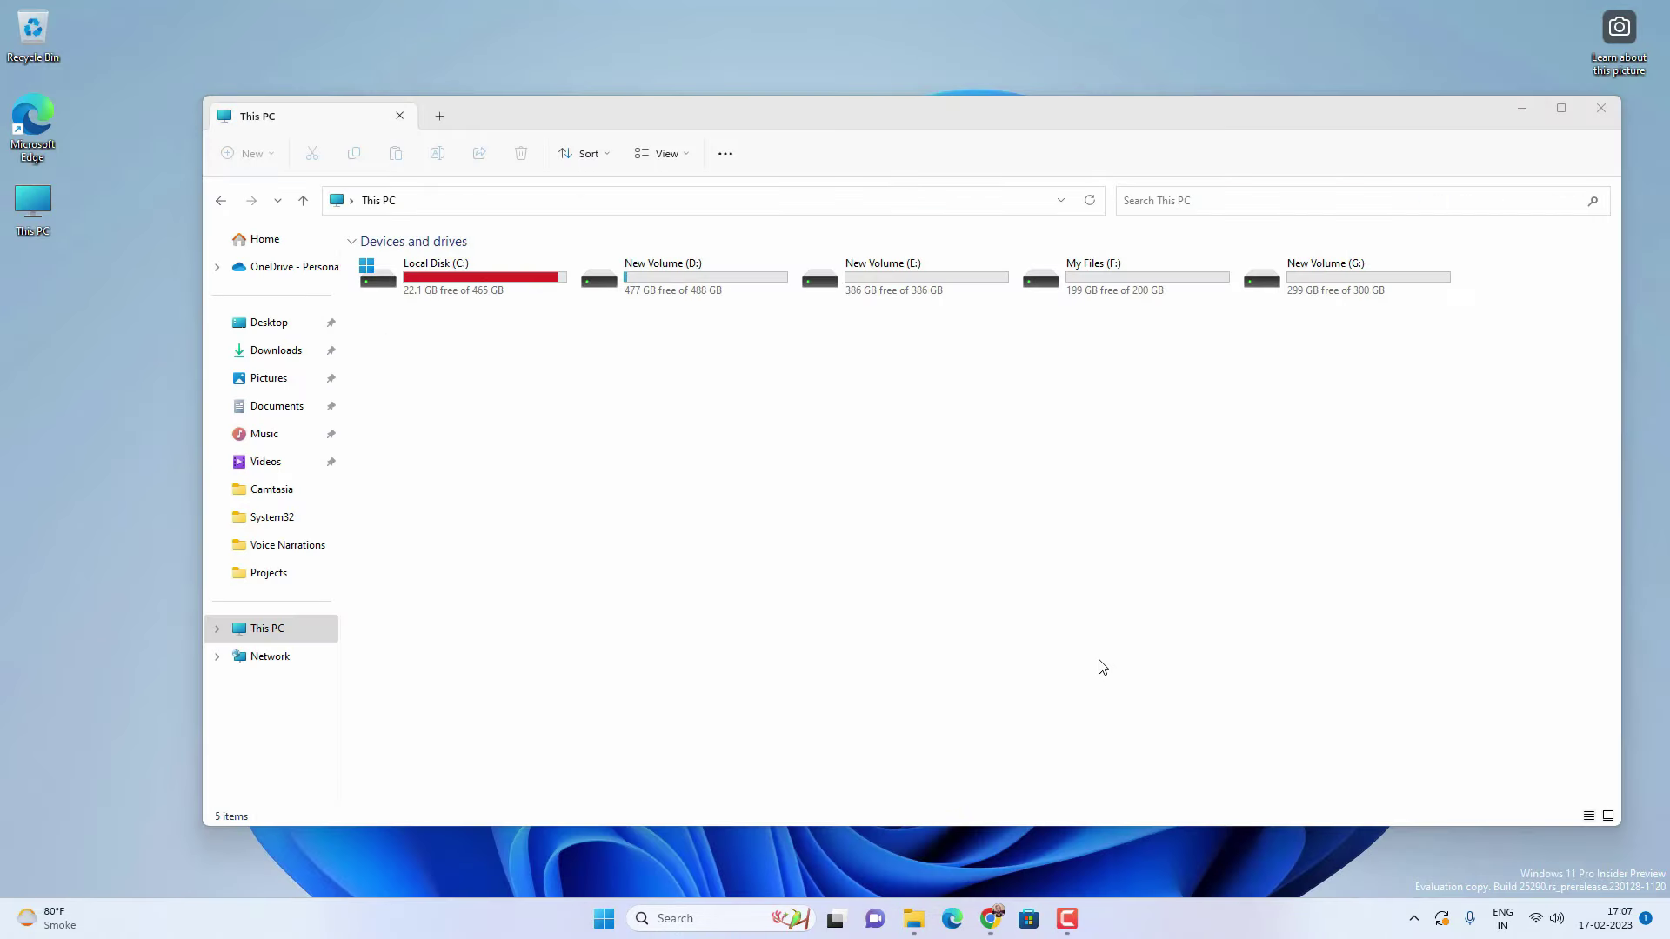
mouse_move(1002, 913)
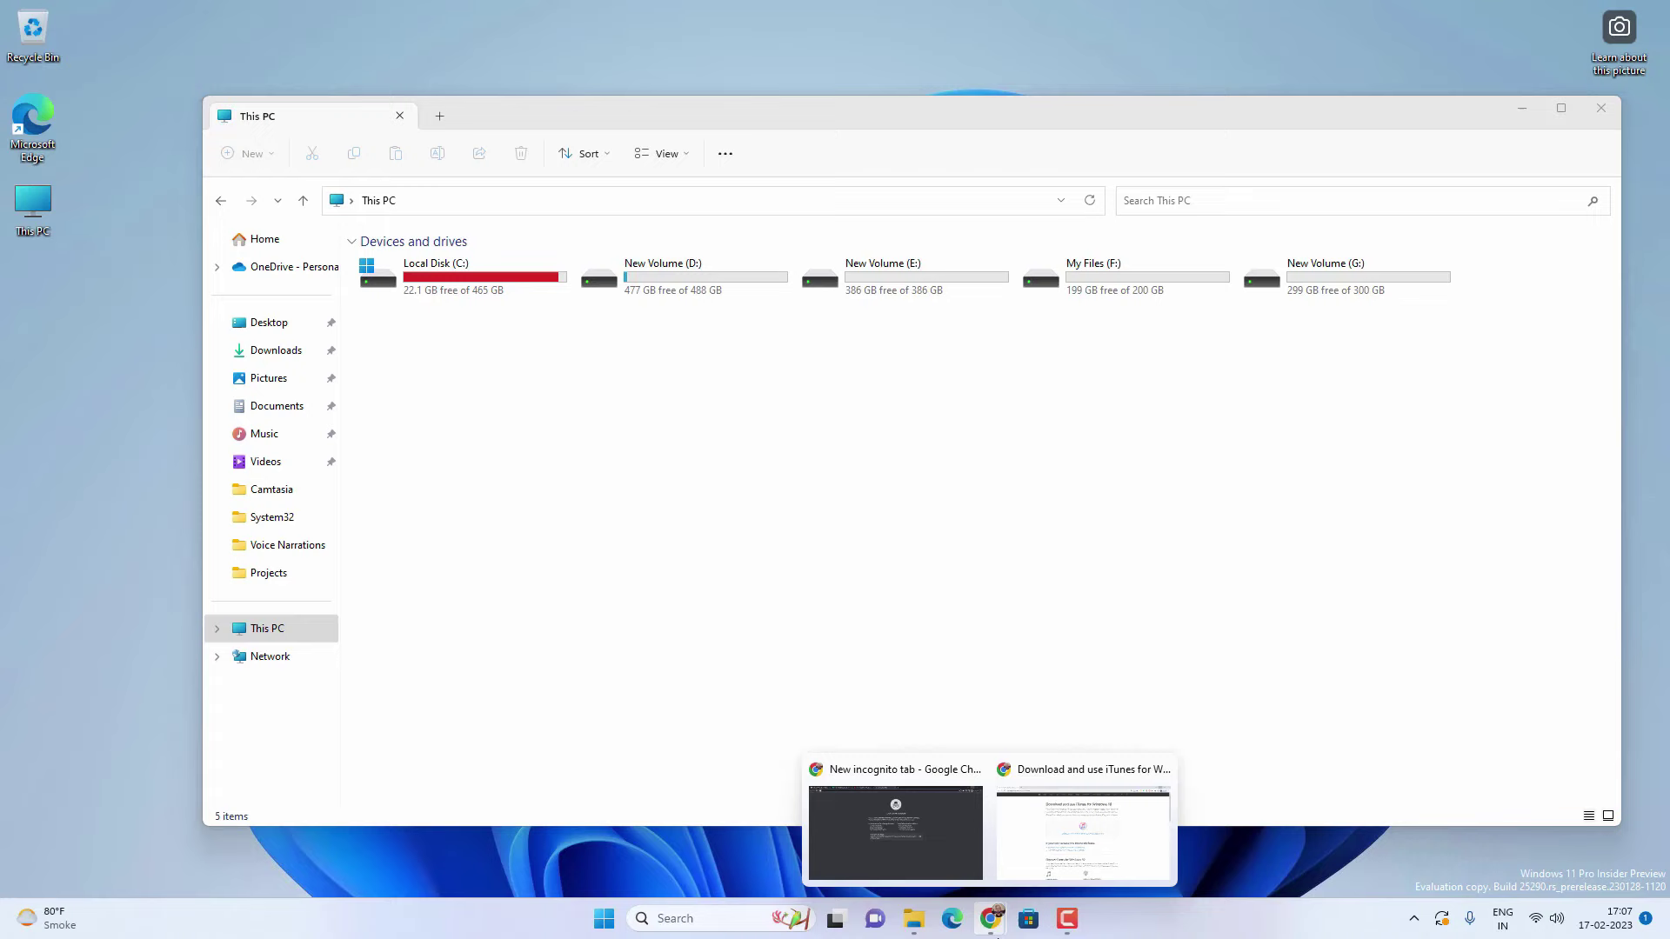
click(1040, 848)
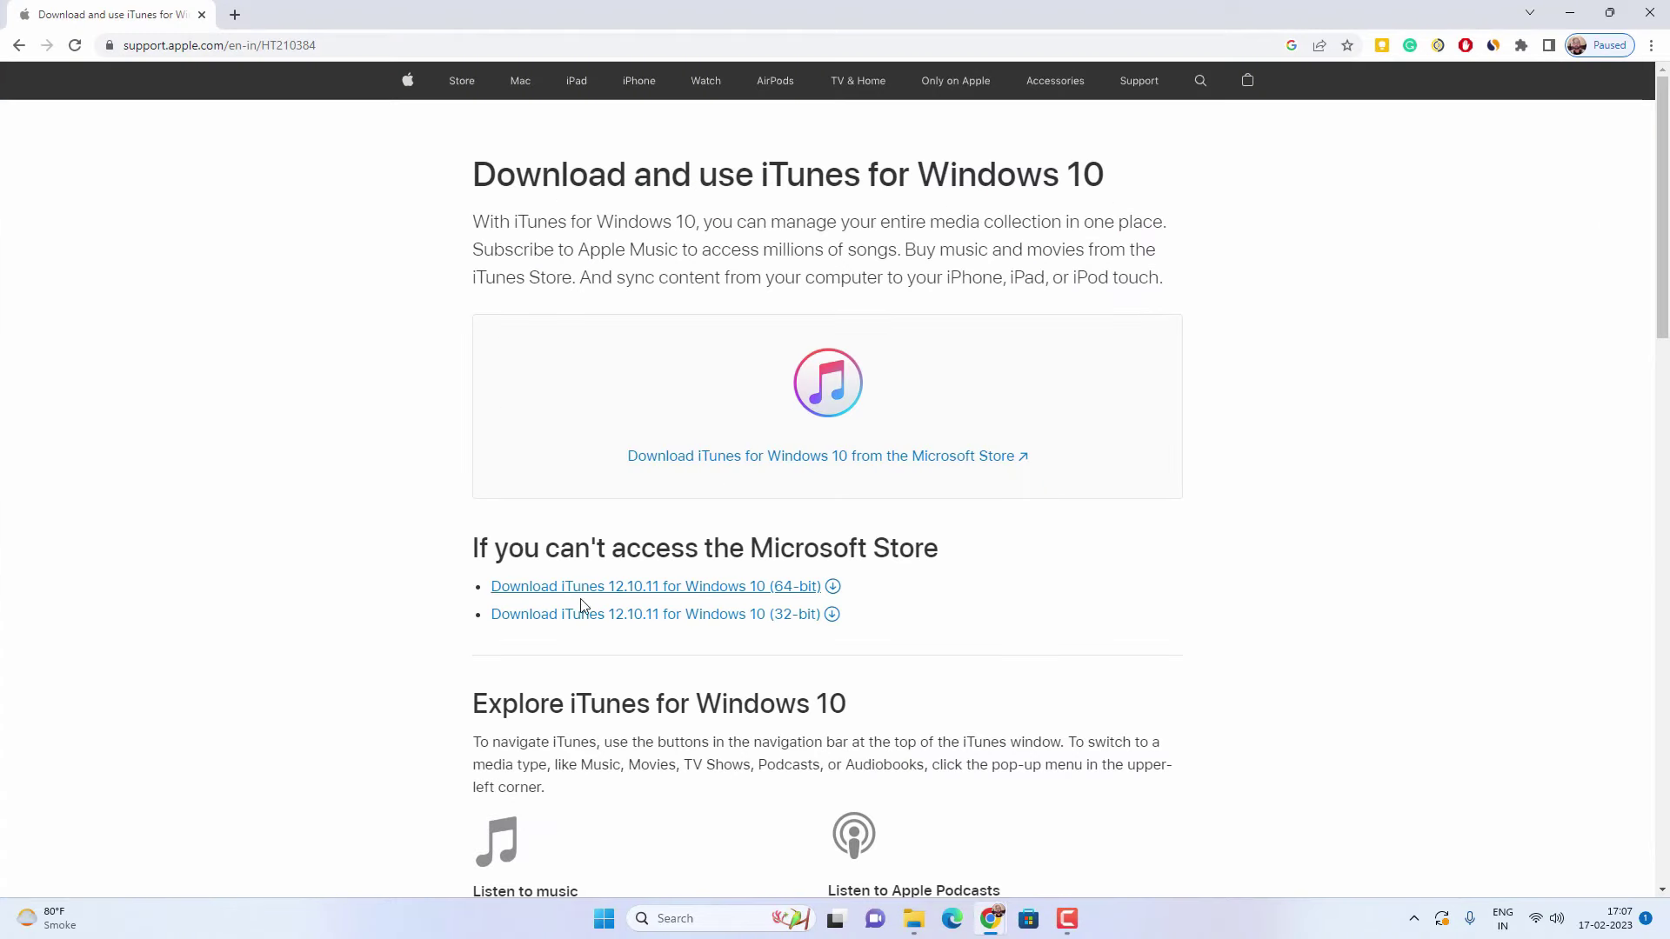
click(1564, 9)
click(1521, 102)
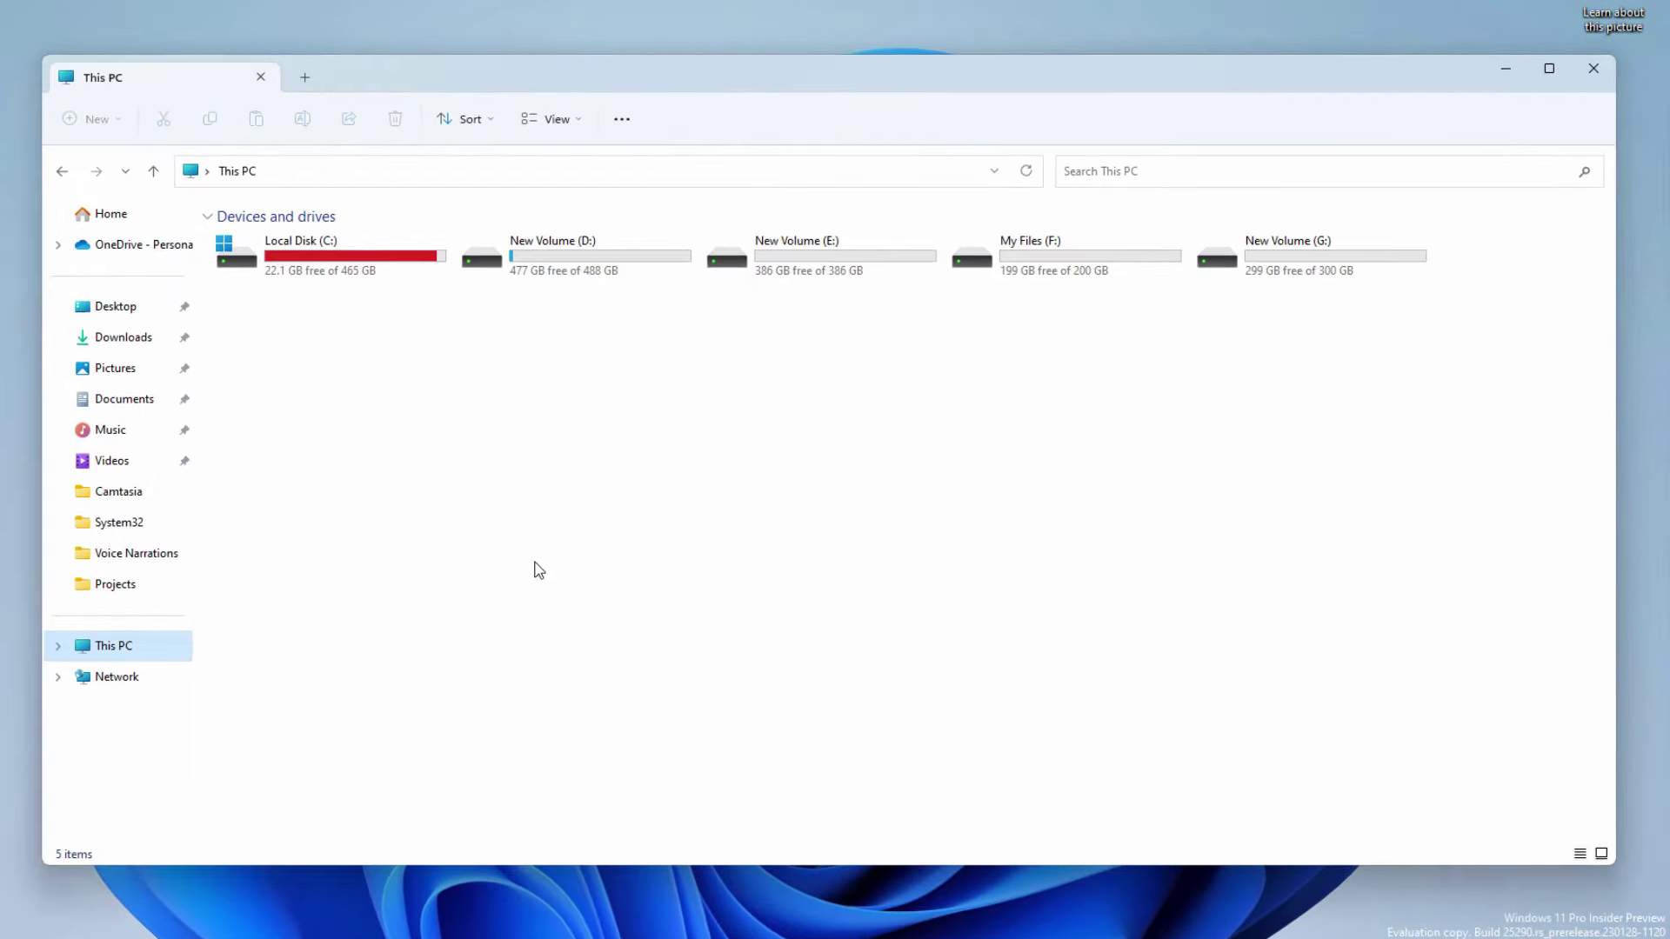
Browse Local Disk (C:) > Users > profile > Apple > MobileSync, then step back up to Apple.
double_click(343, 269)
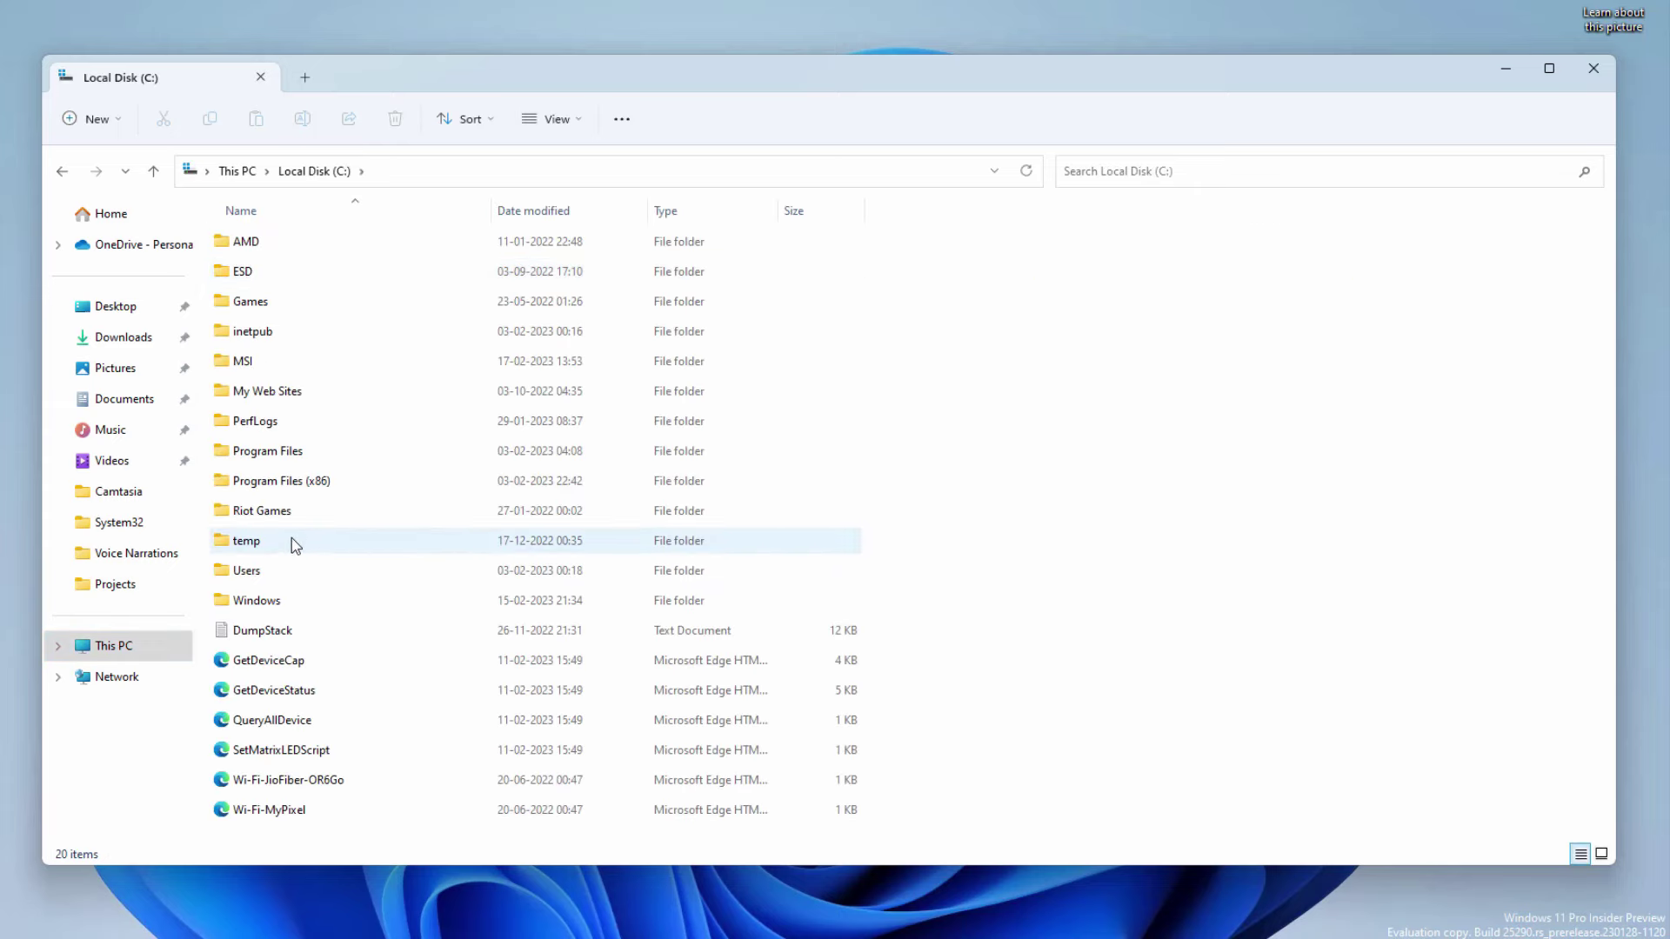
double_click(290, 572)
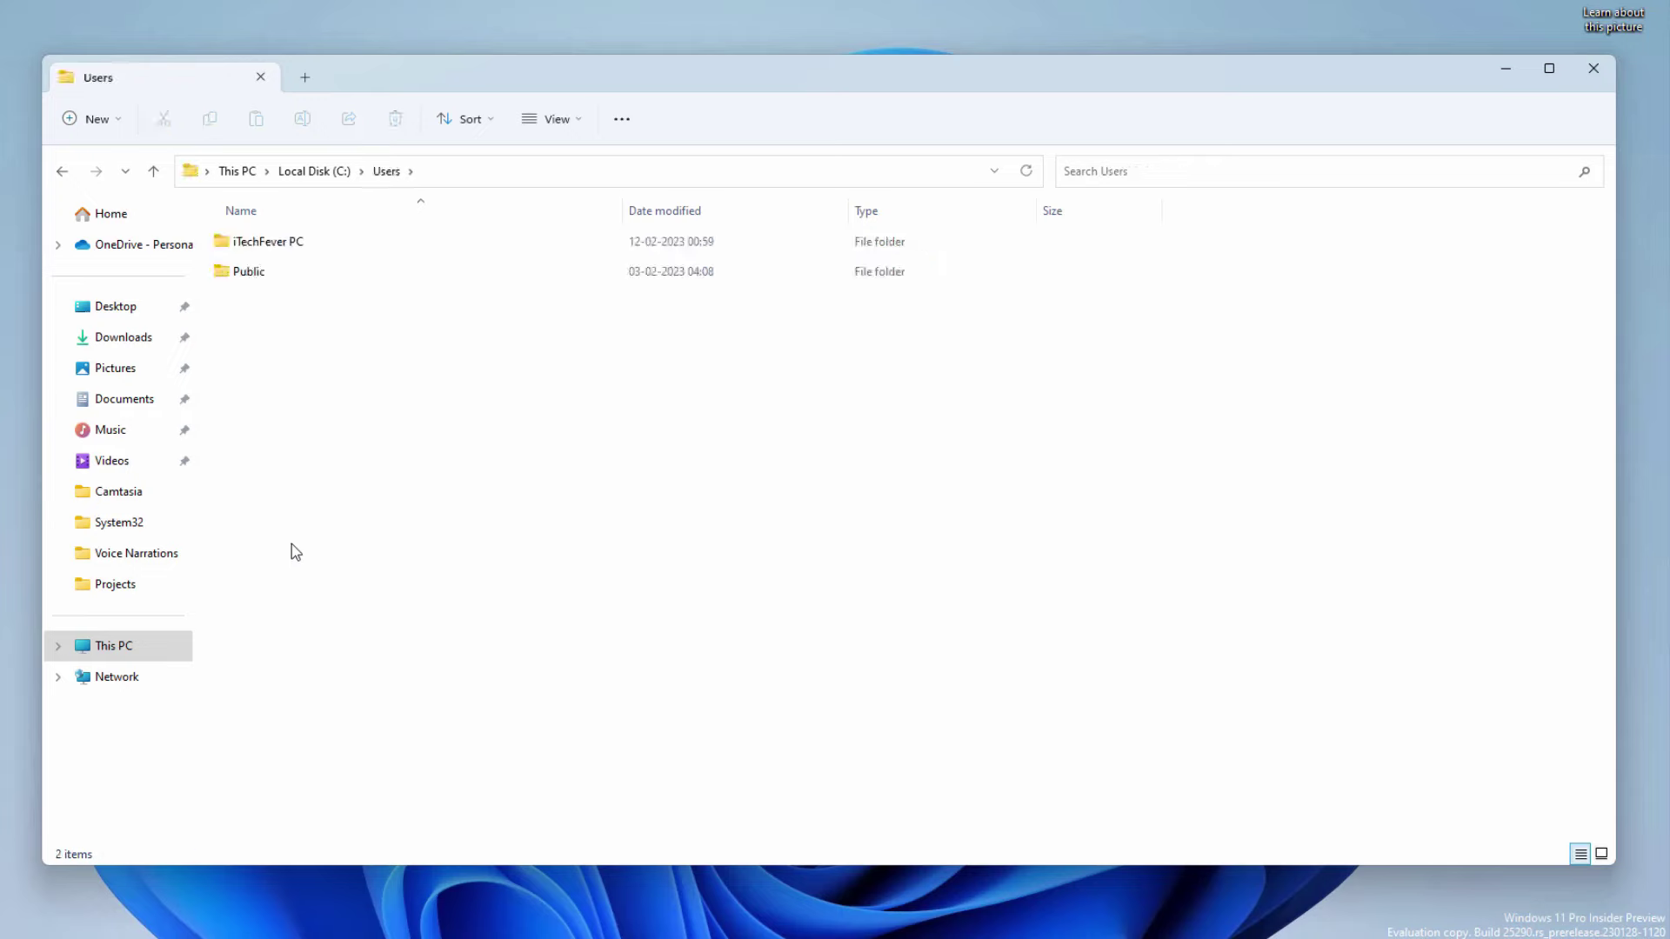
double_click(337, 252)
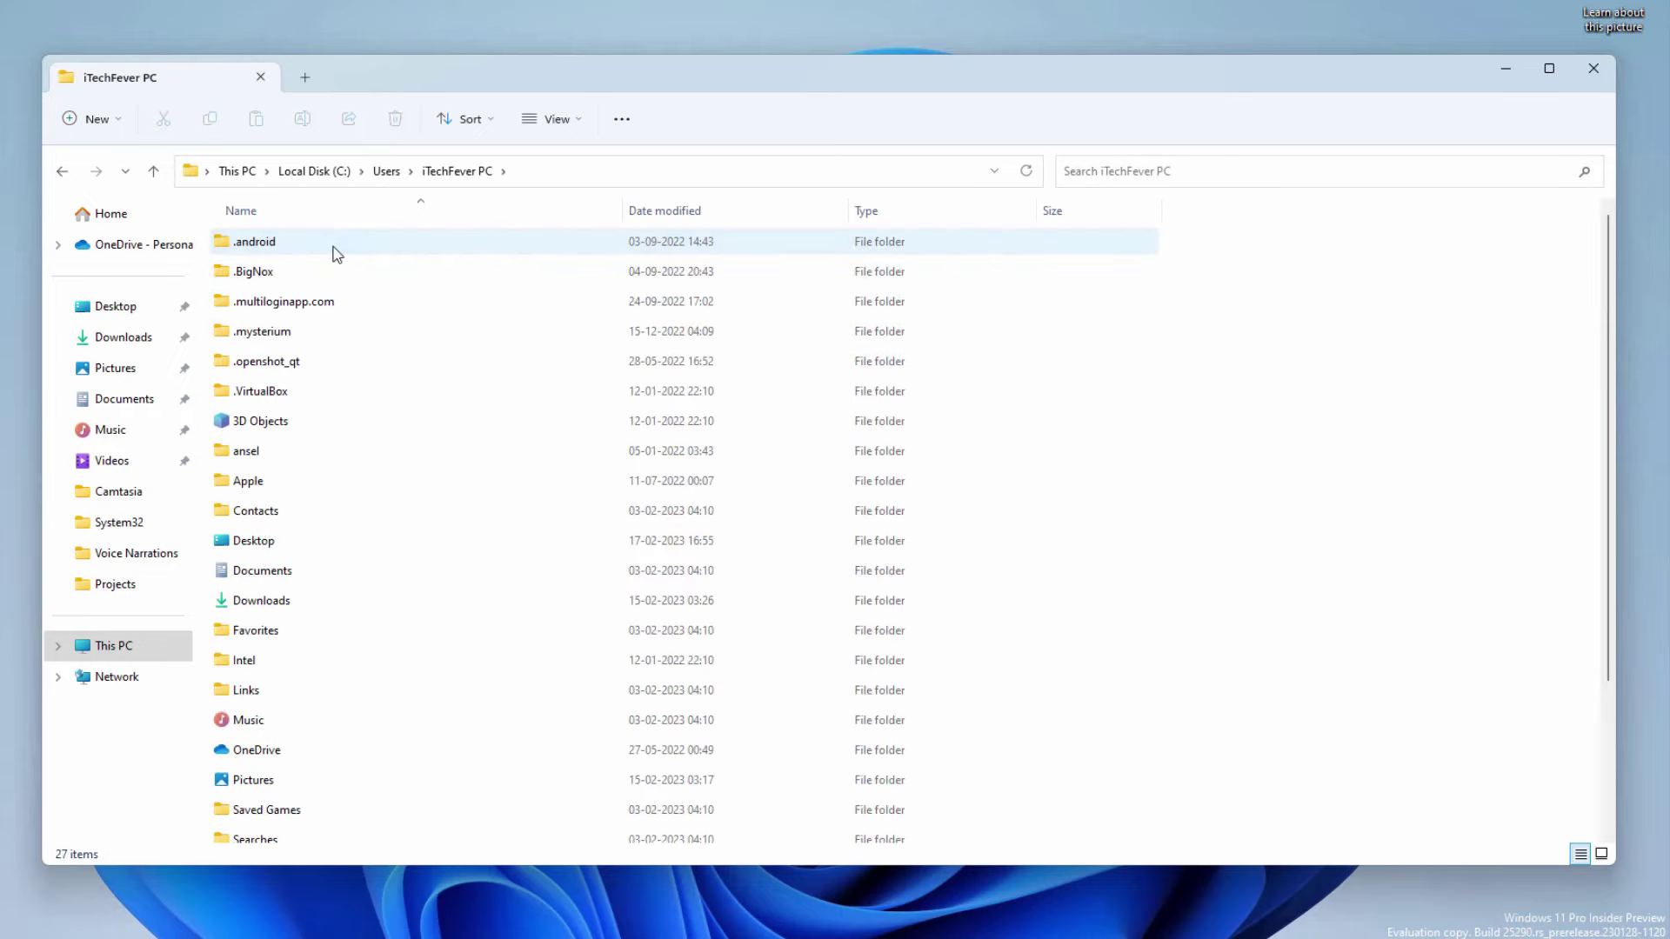
double_click(274, 481)
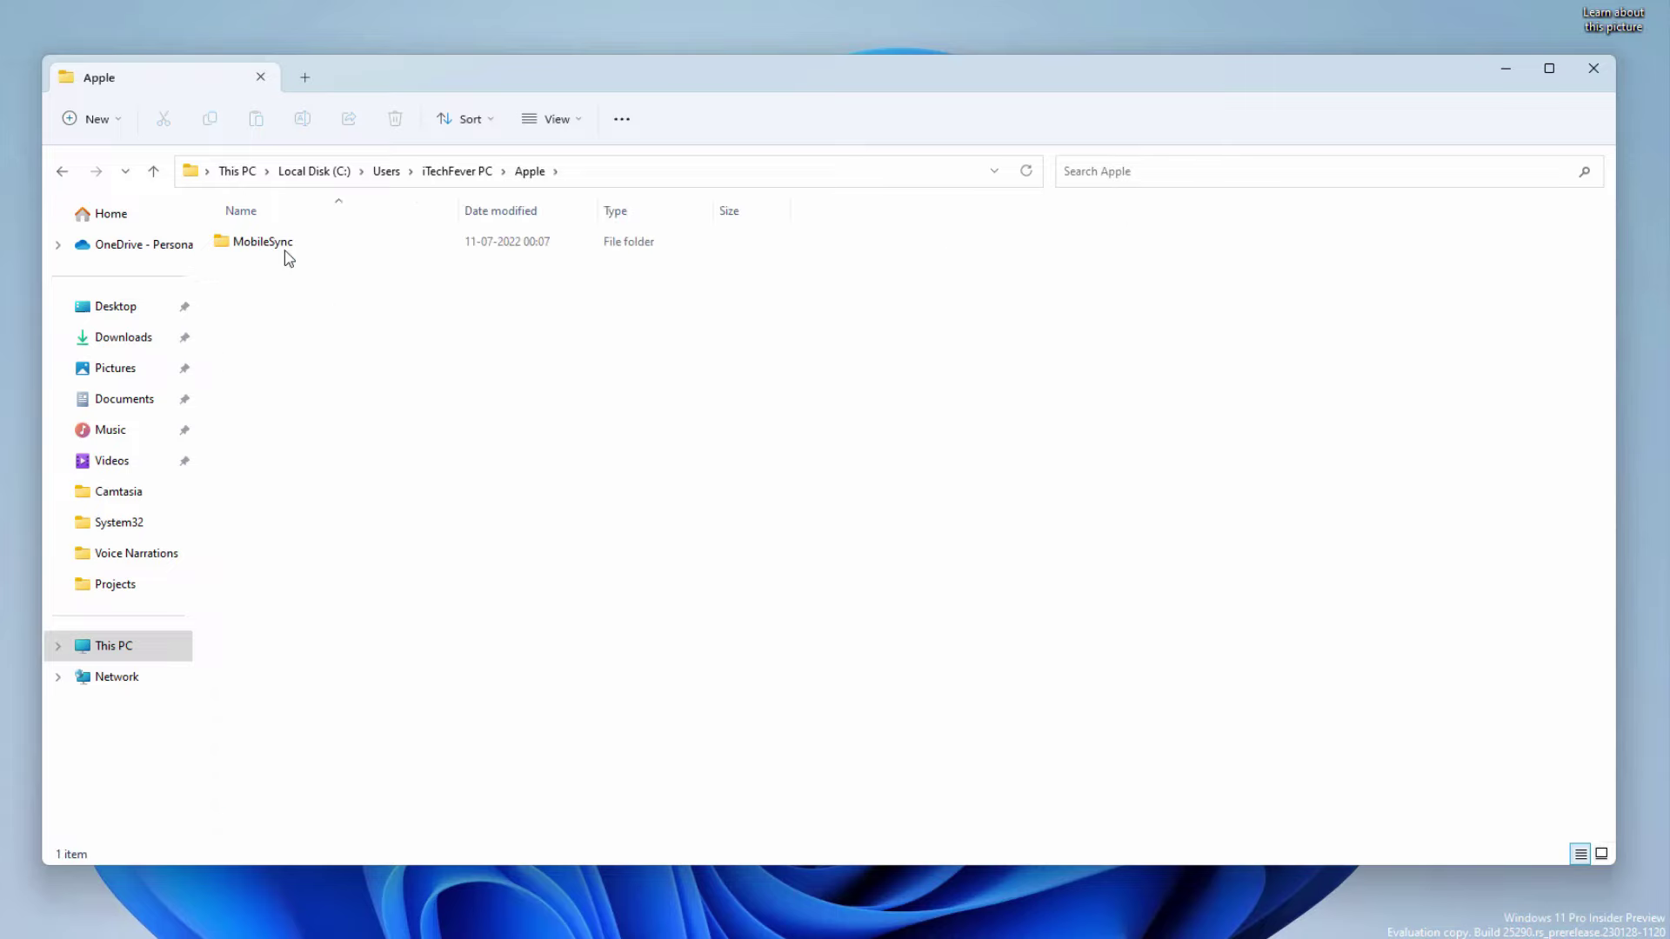
double_click(361, 251)
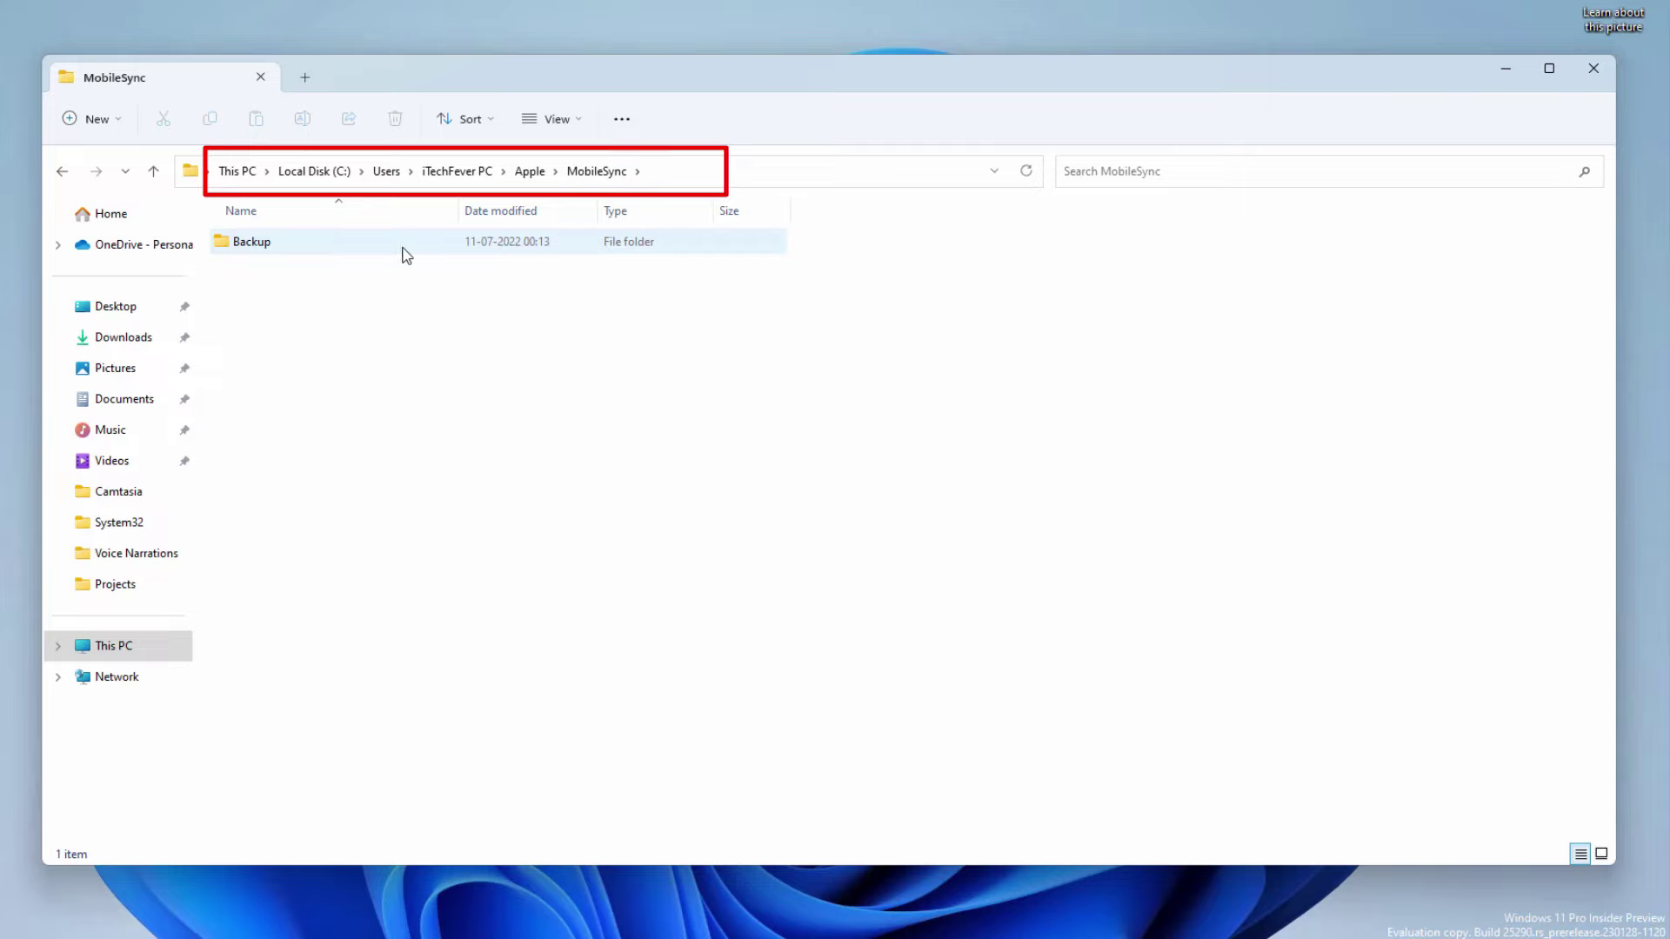
click(529, 170)
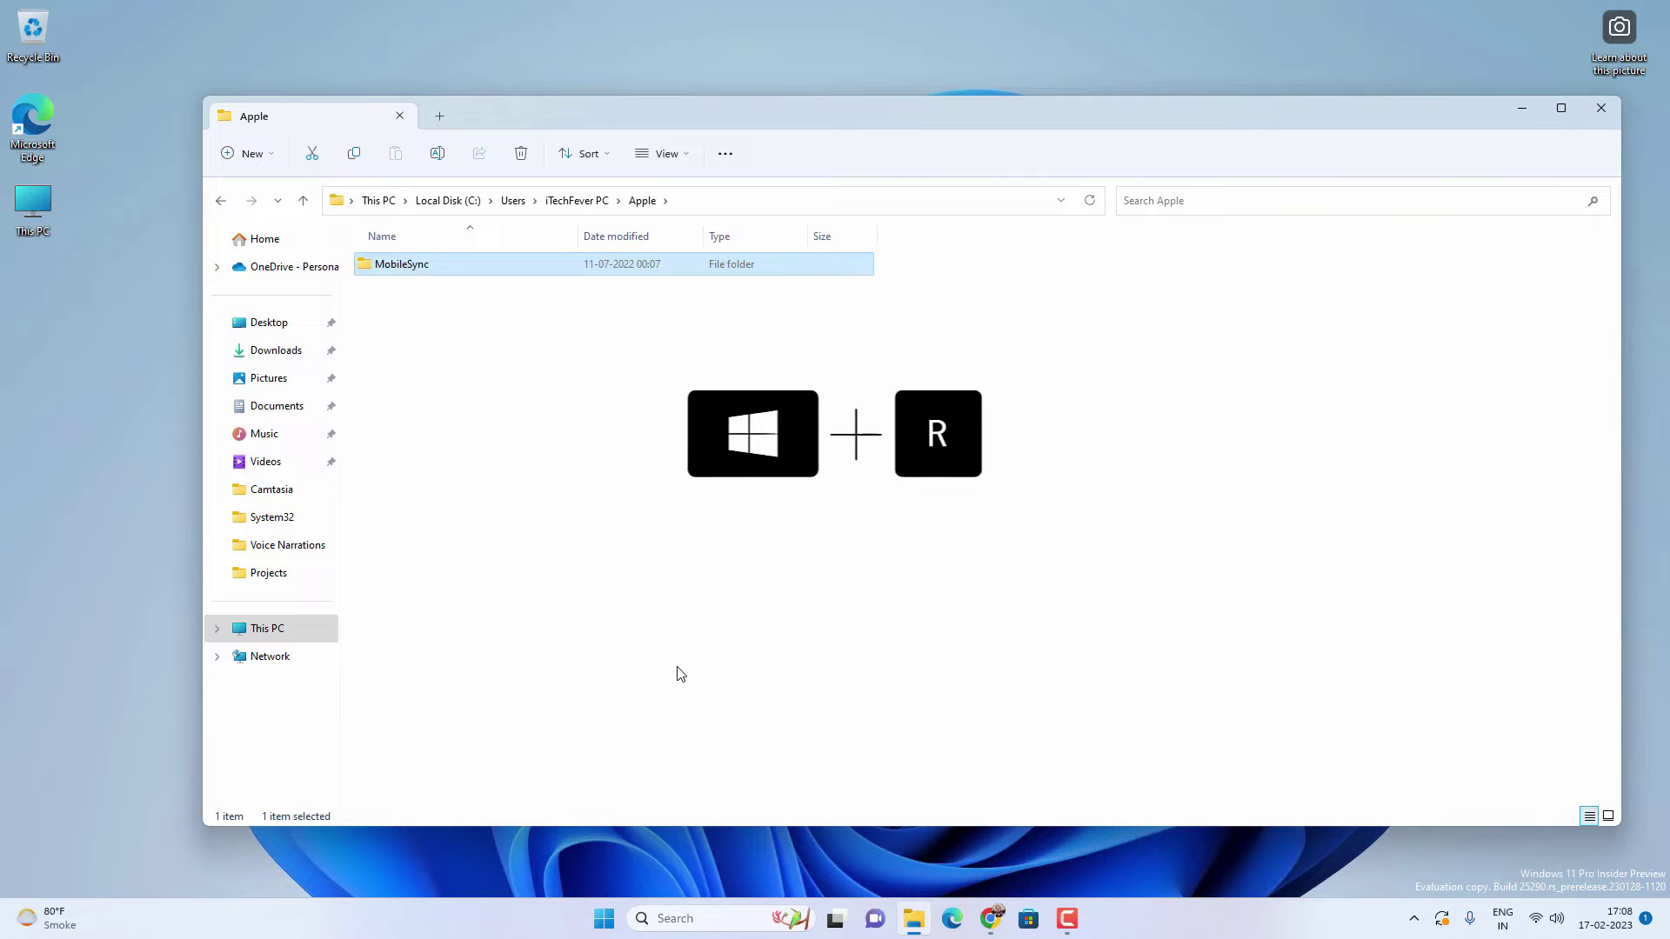
key(super+r)
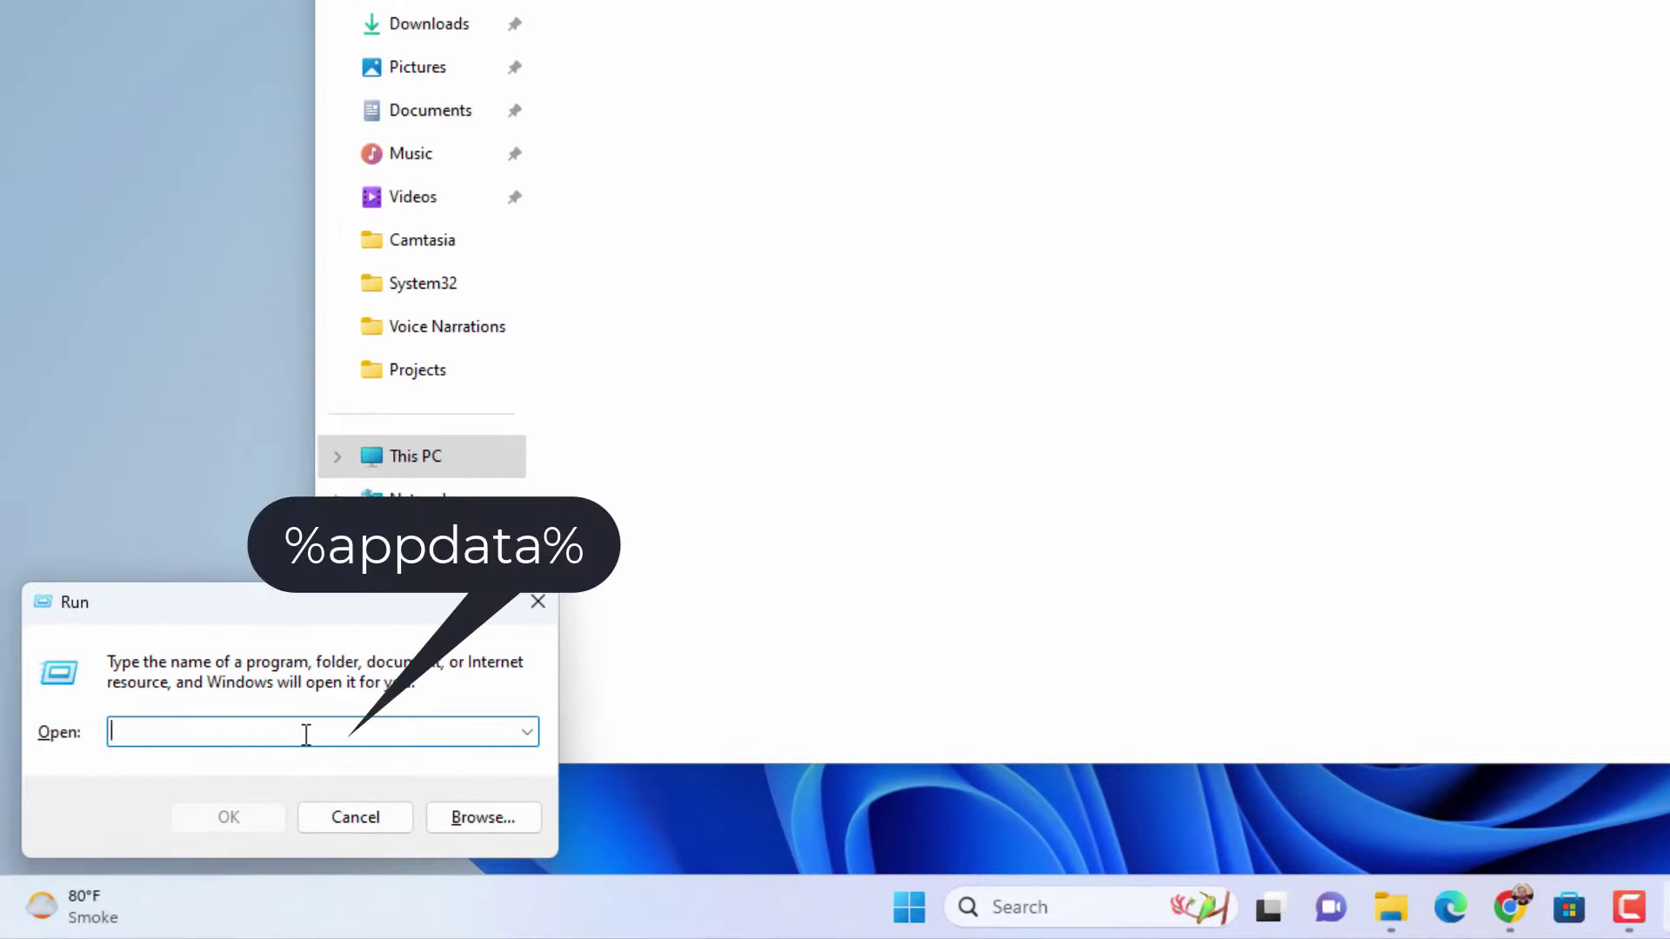
text(%appdata)
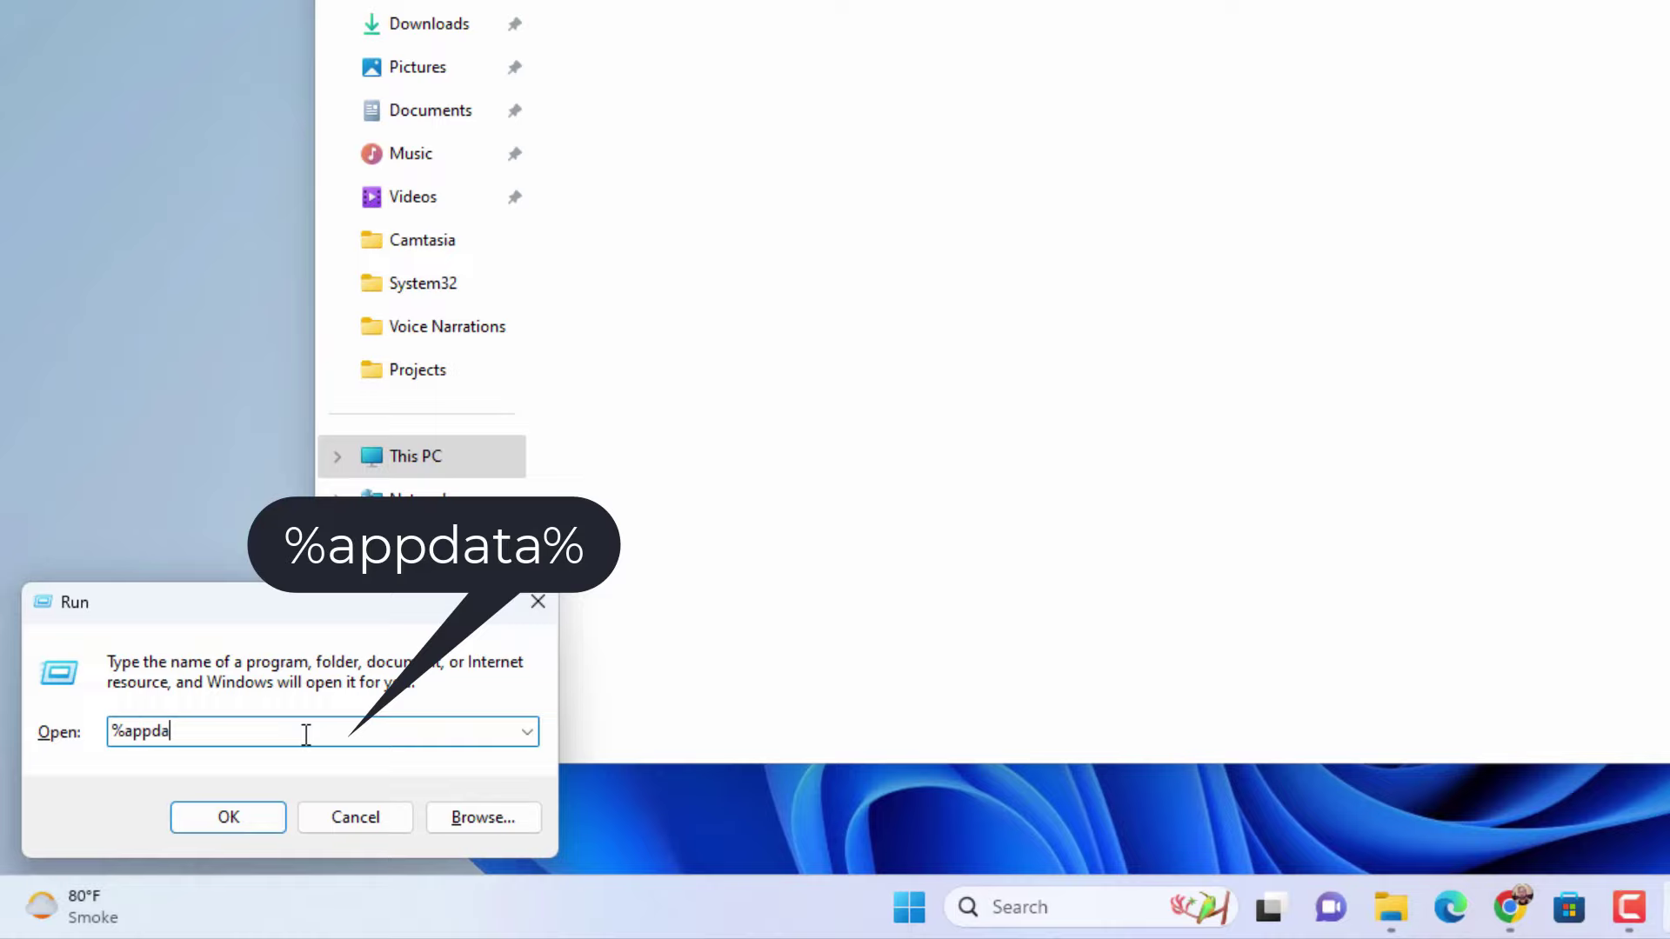
text(%)
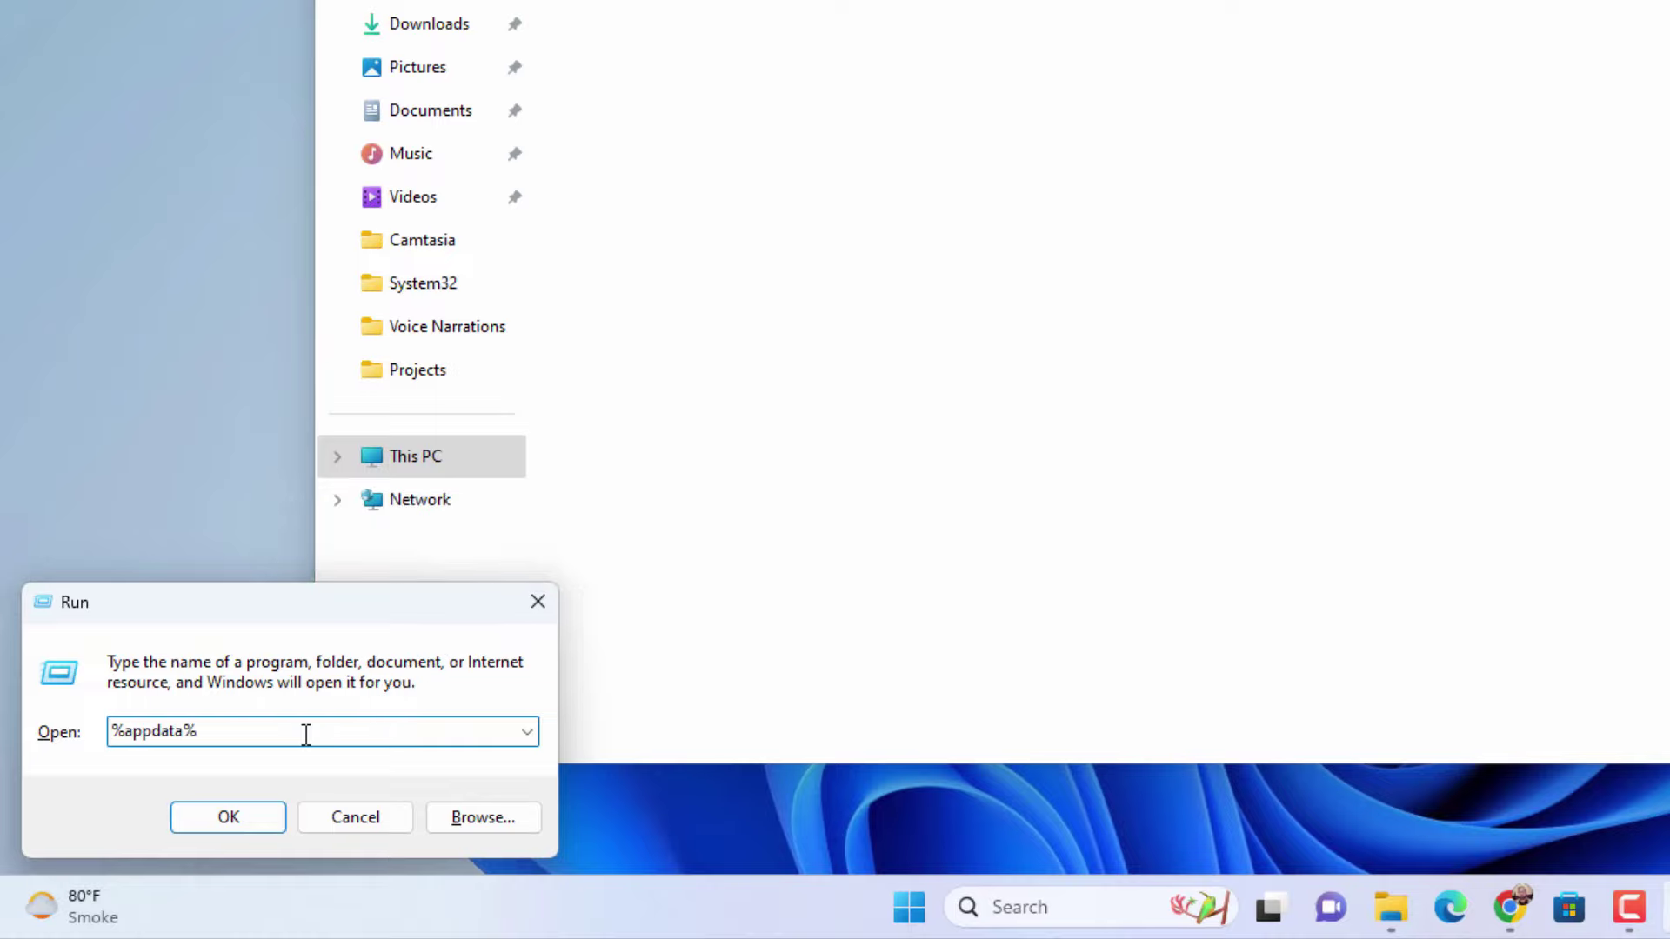
click(228, 817)
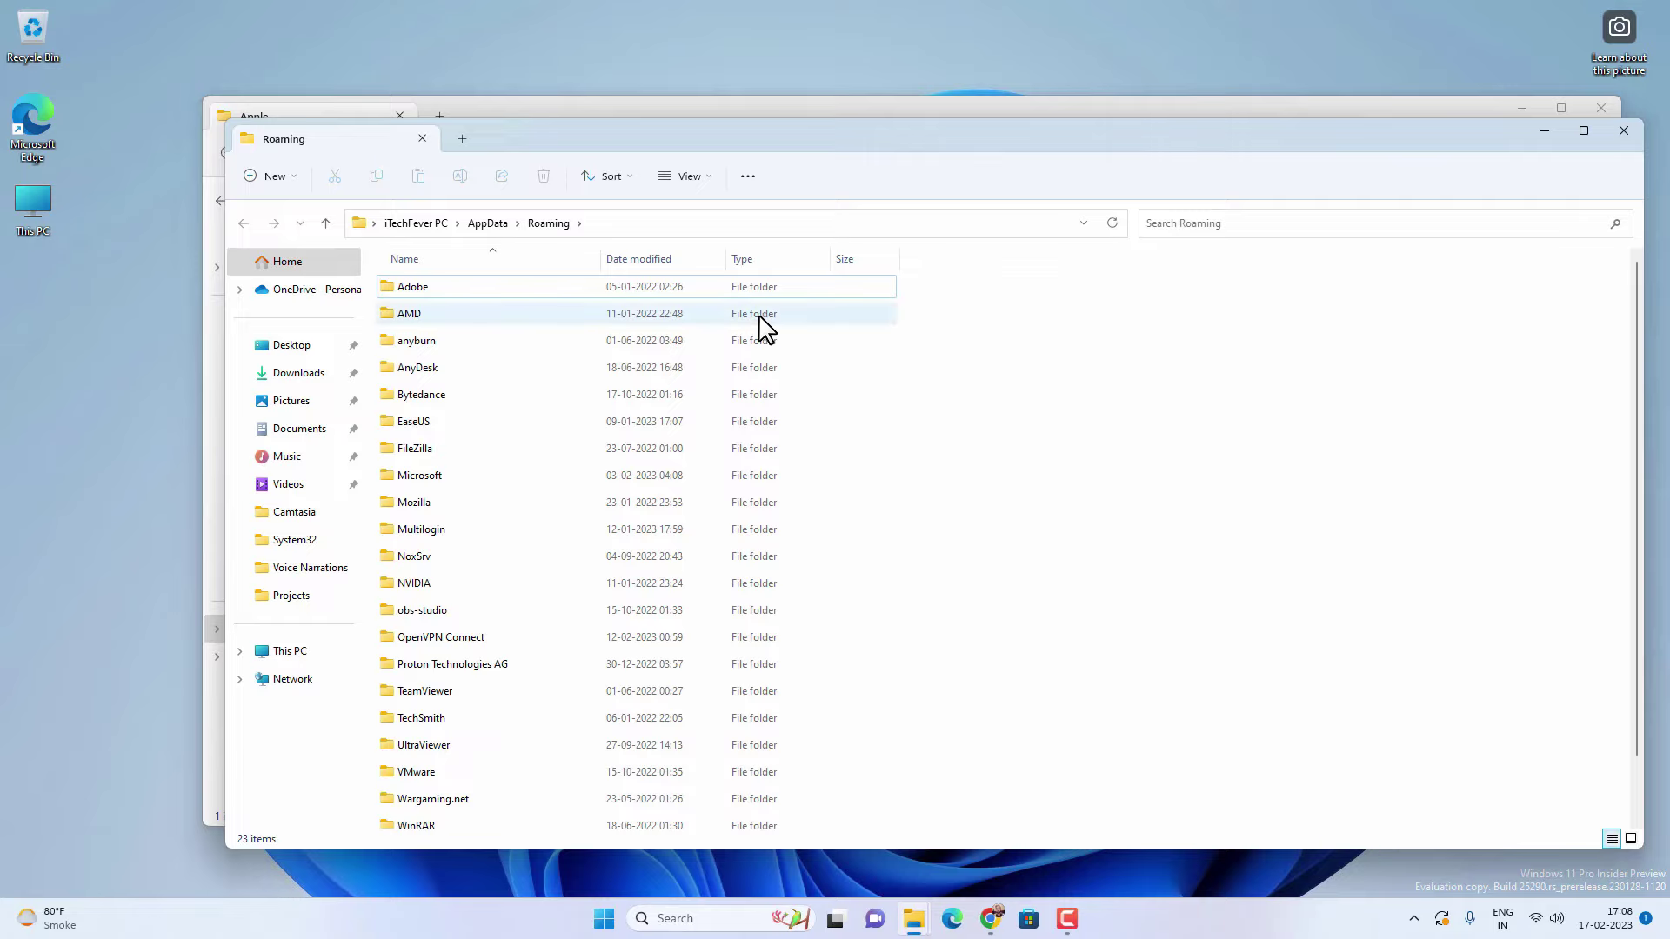
click(1621, 133)
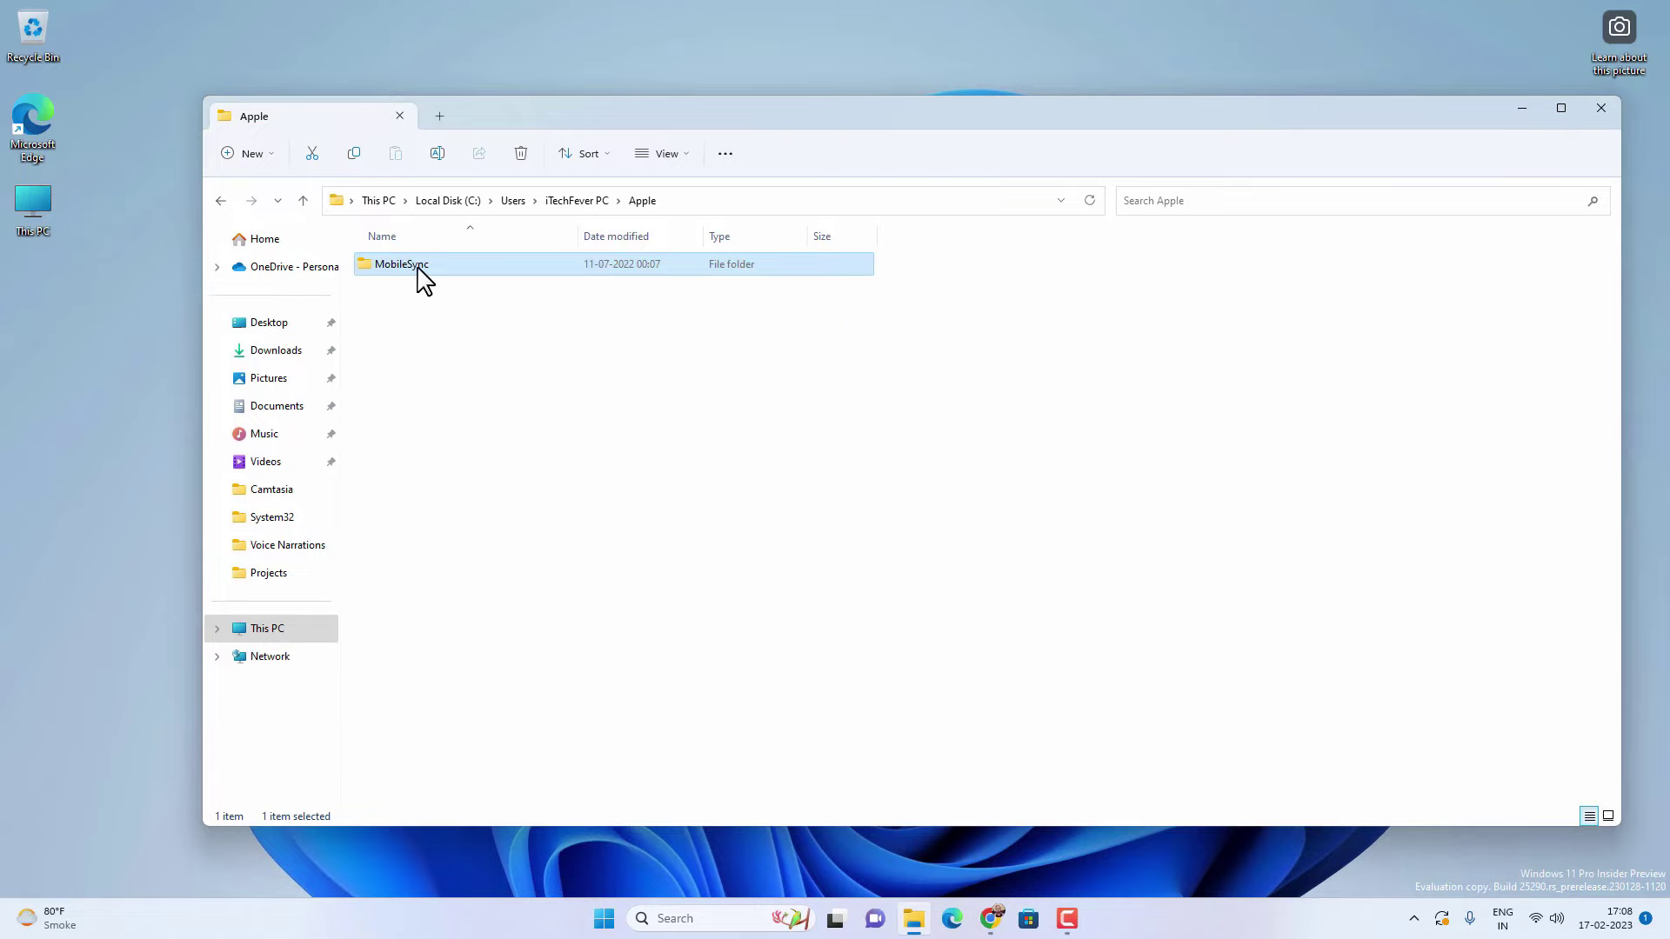
Enter MobileSync and cut its Backup folder for moving.
mouse_move(418, 271)
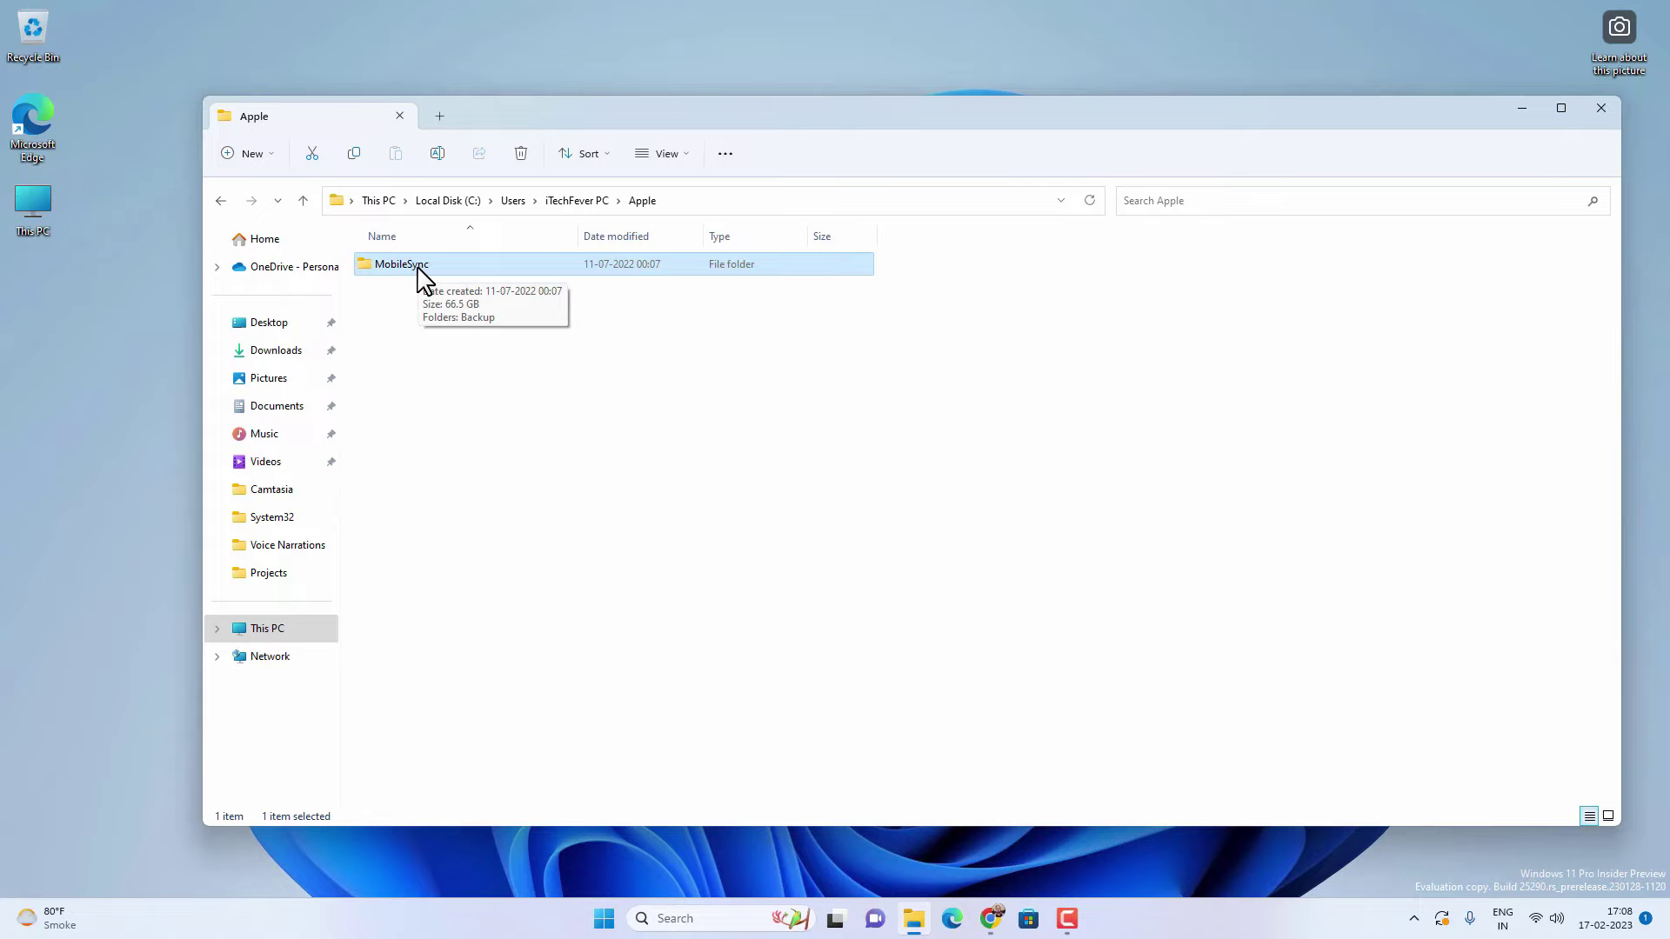
double_click(420, 273)
click(438, 273)
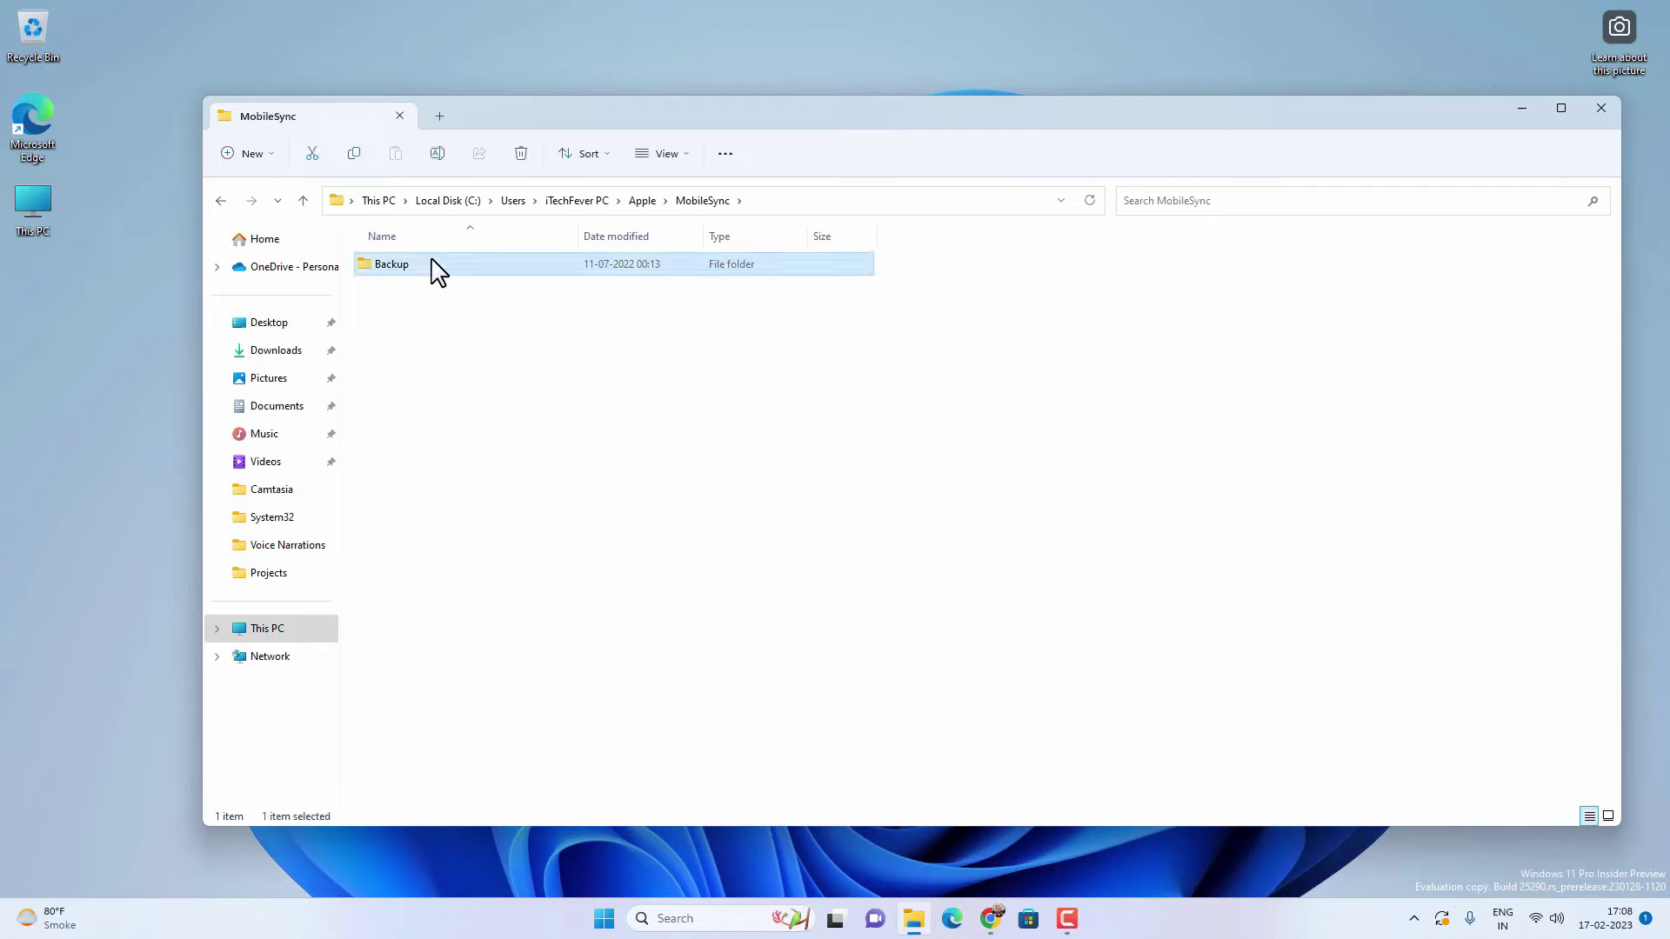
right_click(437, 271)
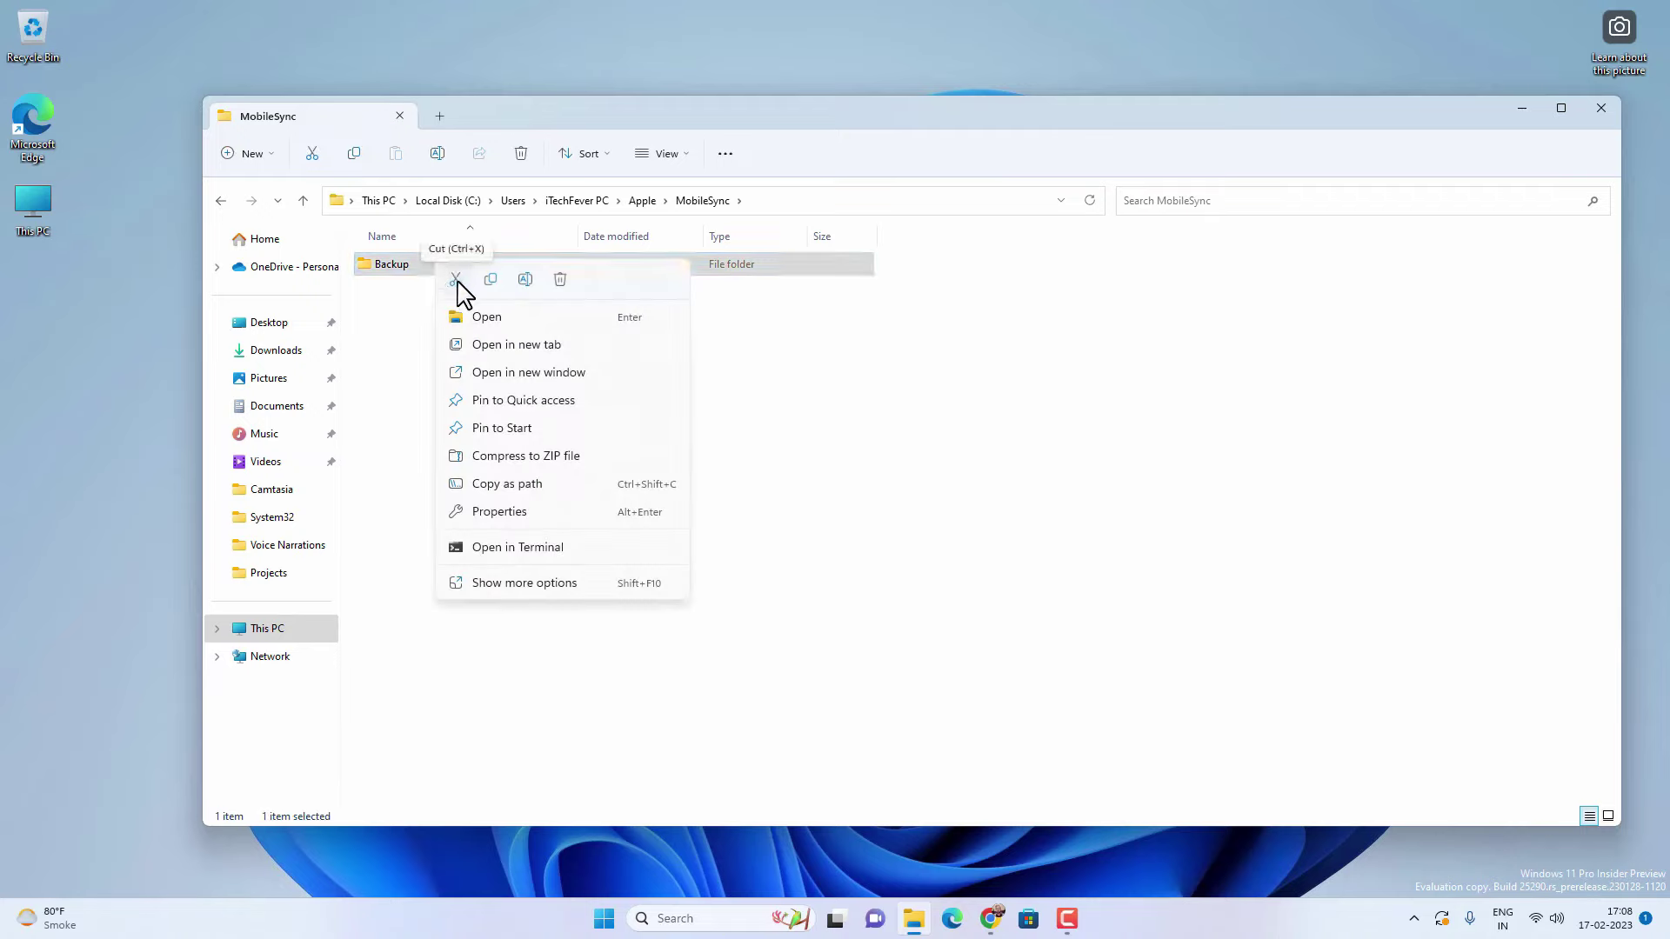
click(456, 279)
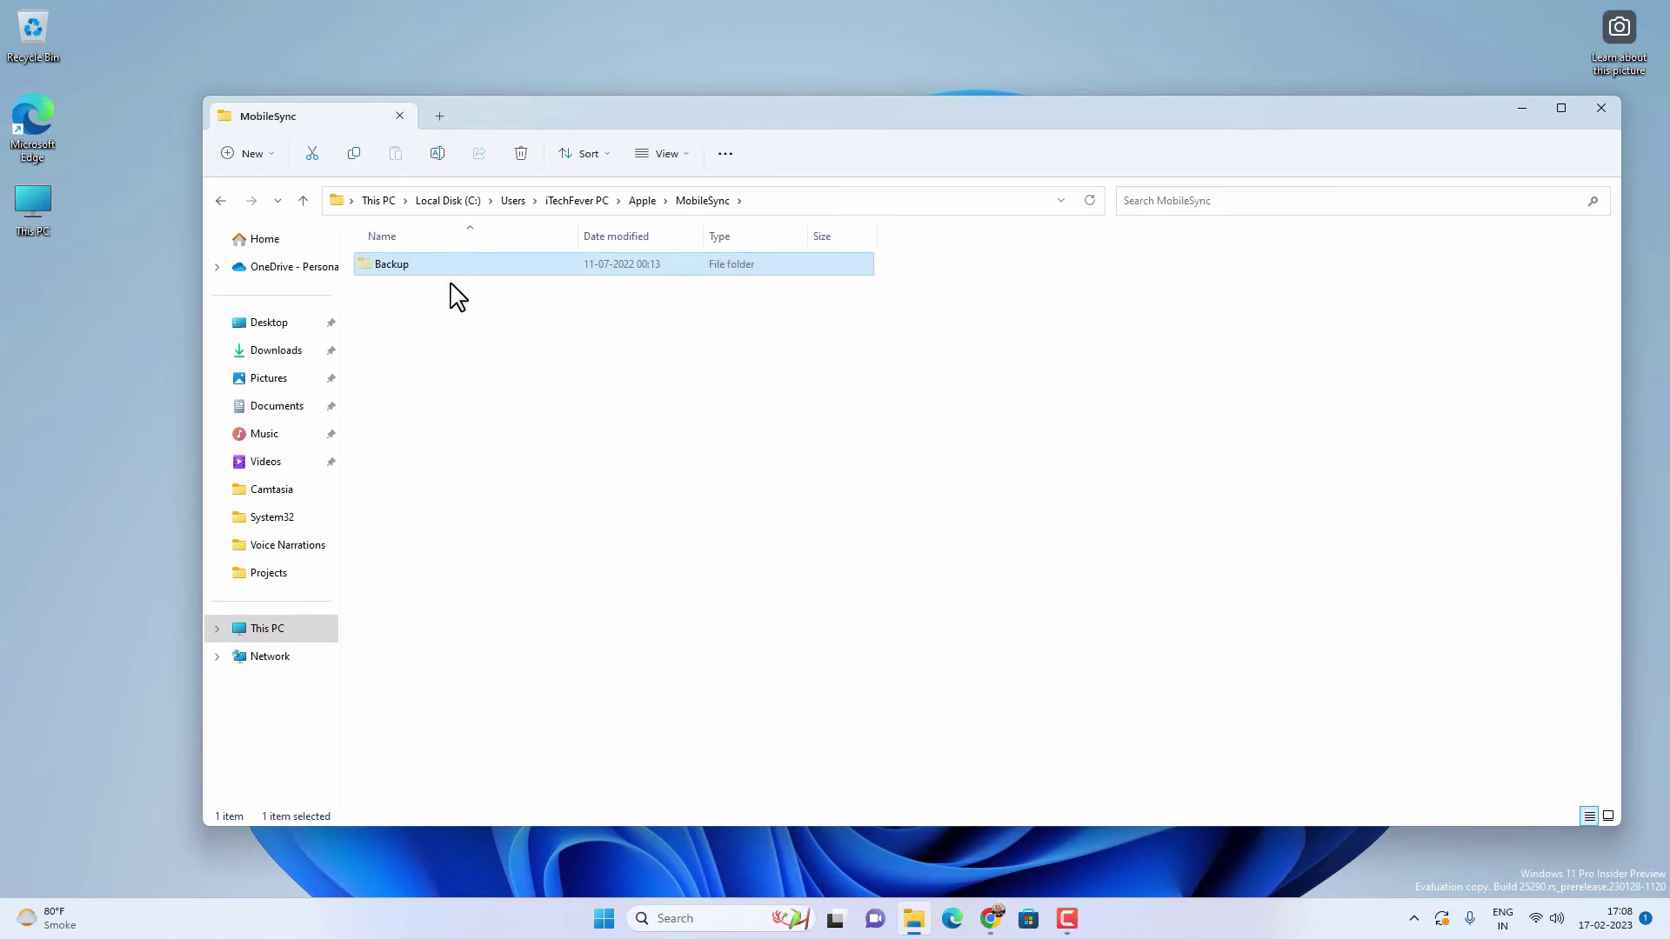
In a new Explorer tab, paste the Backup folder into New Volume (E:).
click(440, 117)
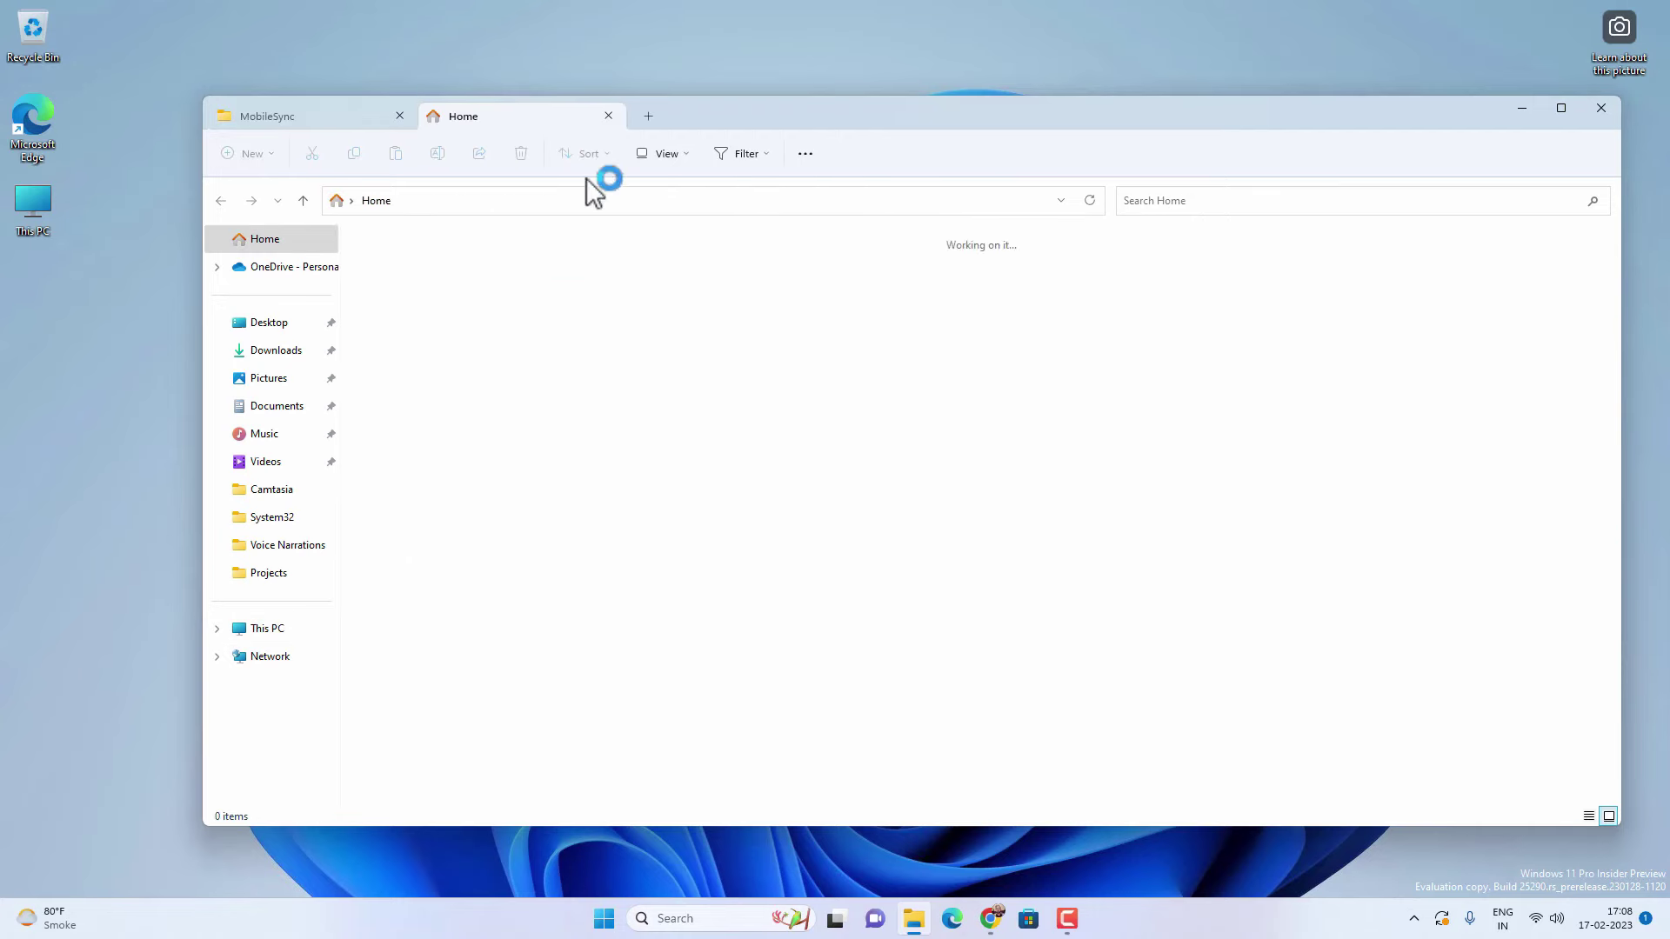
click(276, 629)
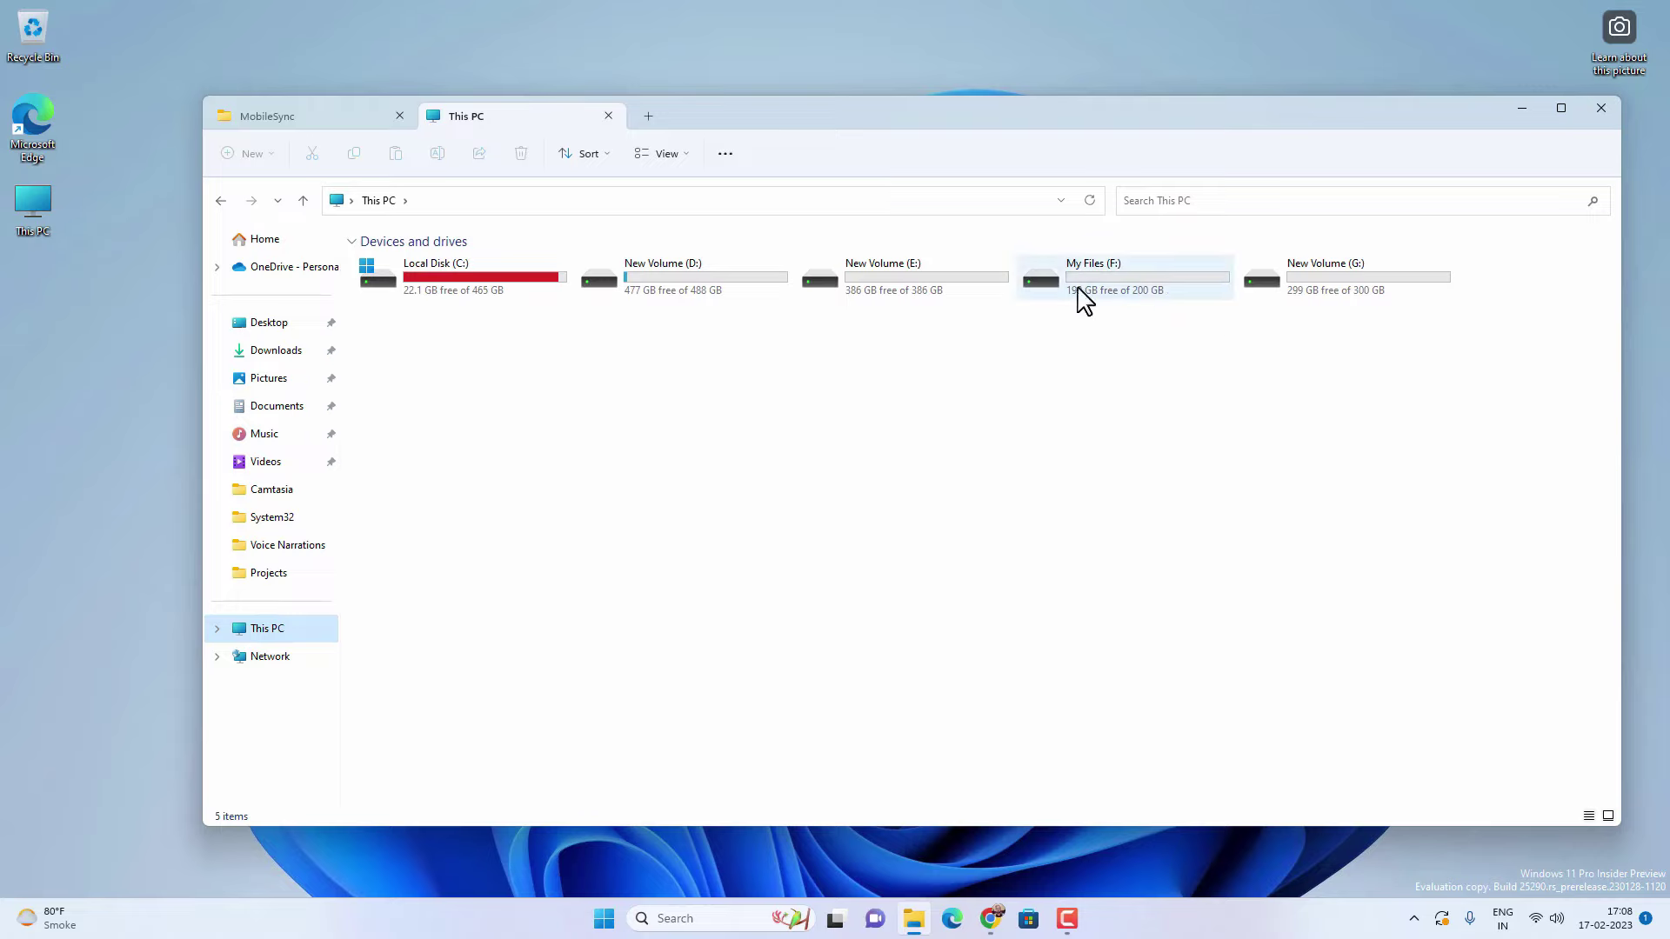
double_click(906, 296)
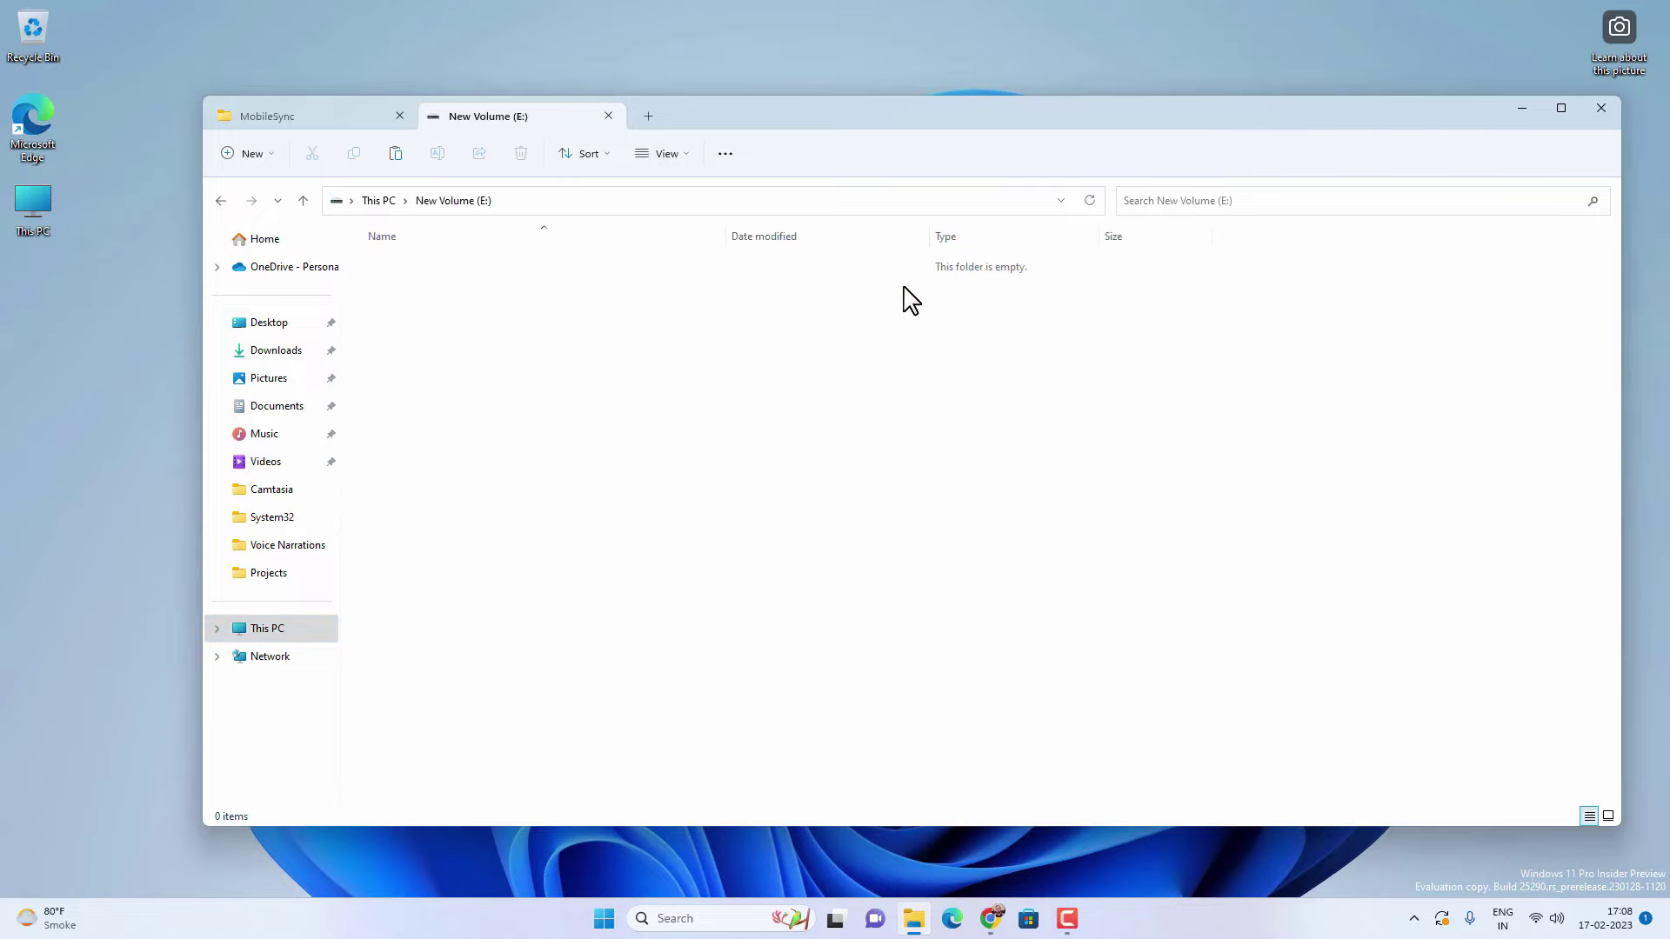
right_click(502, 334)
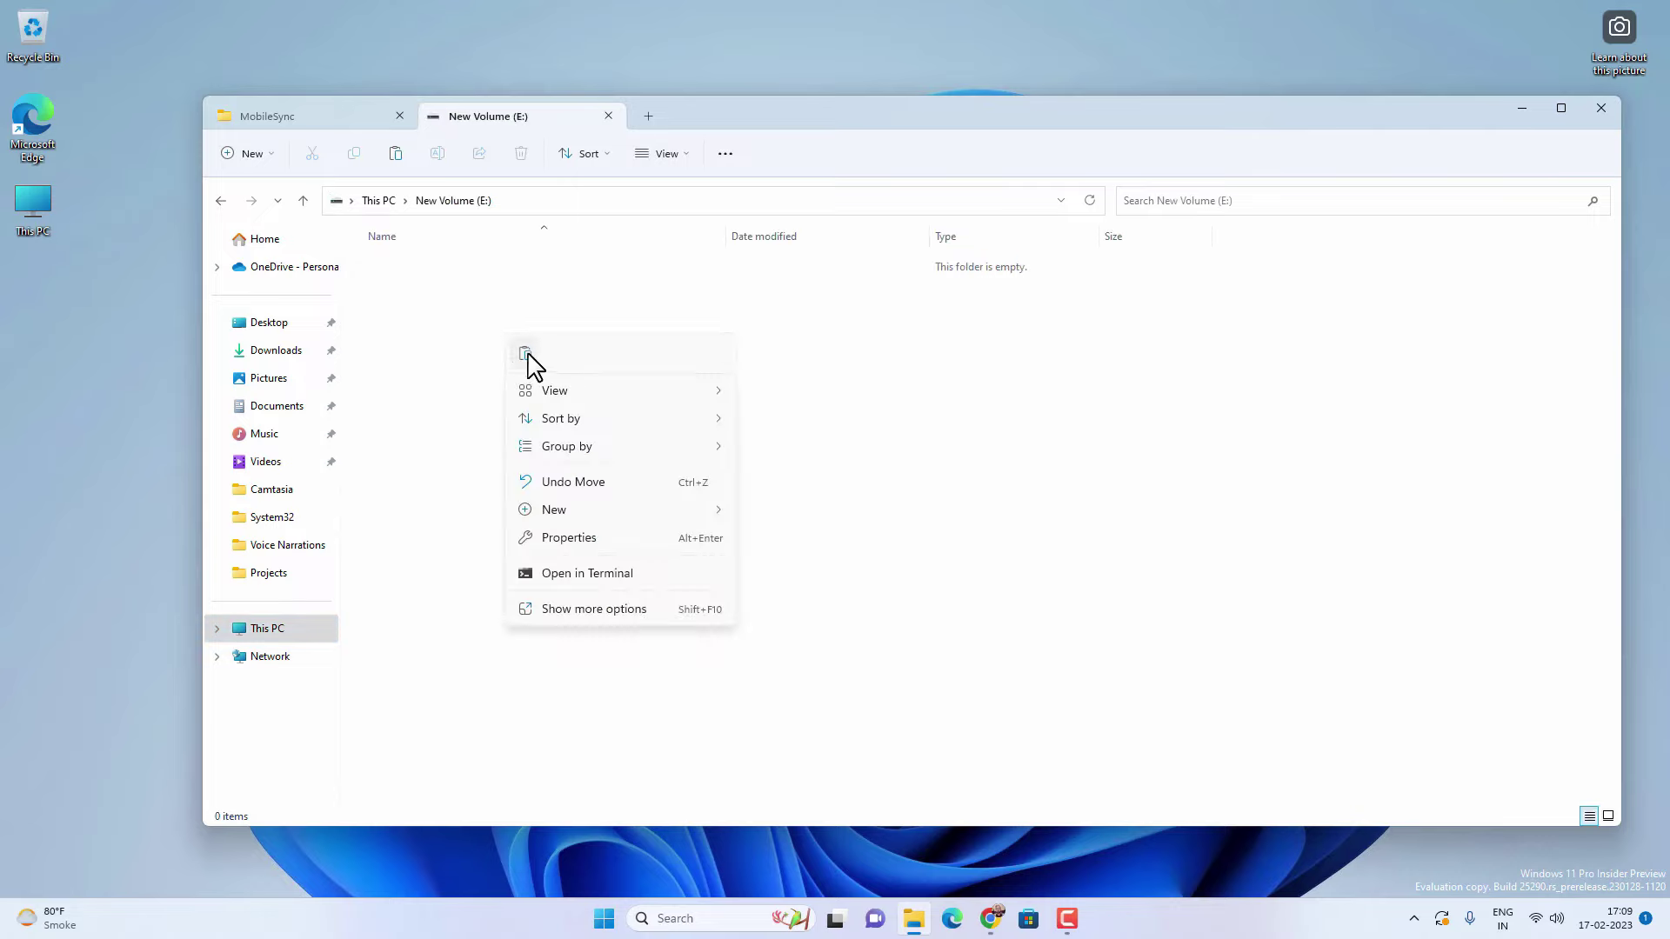
click(530, 353)
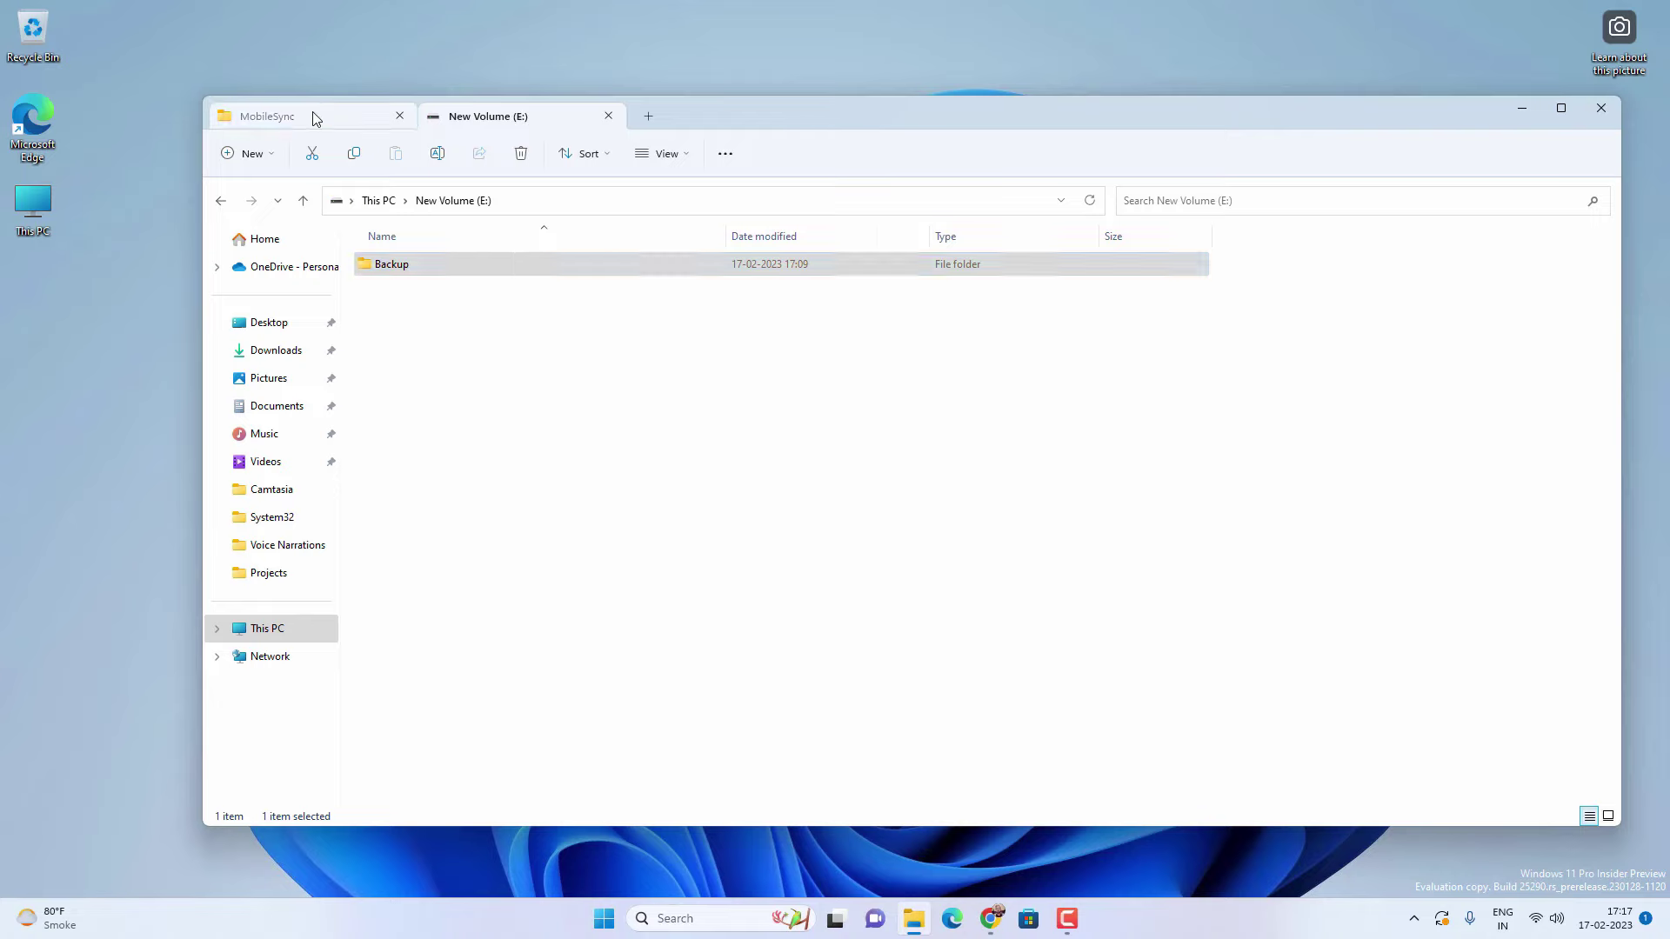
Confirm MobileSync is empty and rename the Backup folder on E: to iTunesBackup.
click(313, 118)
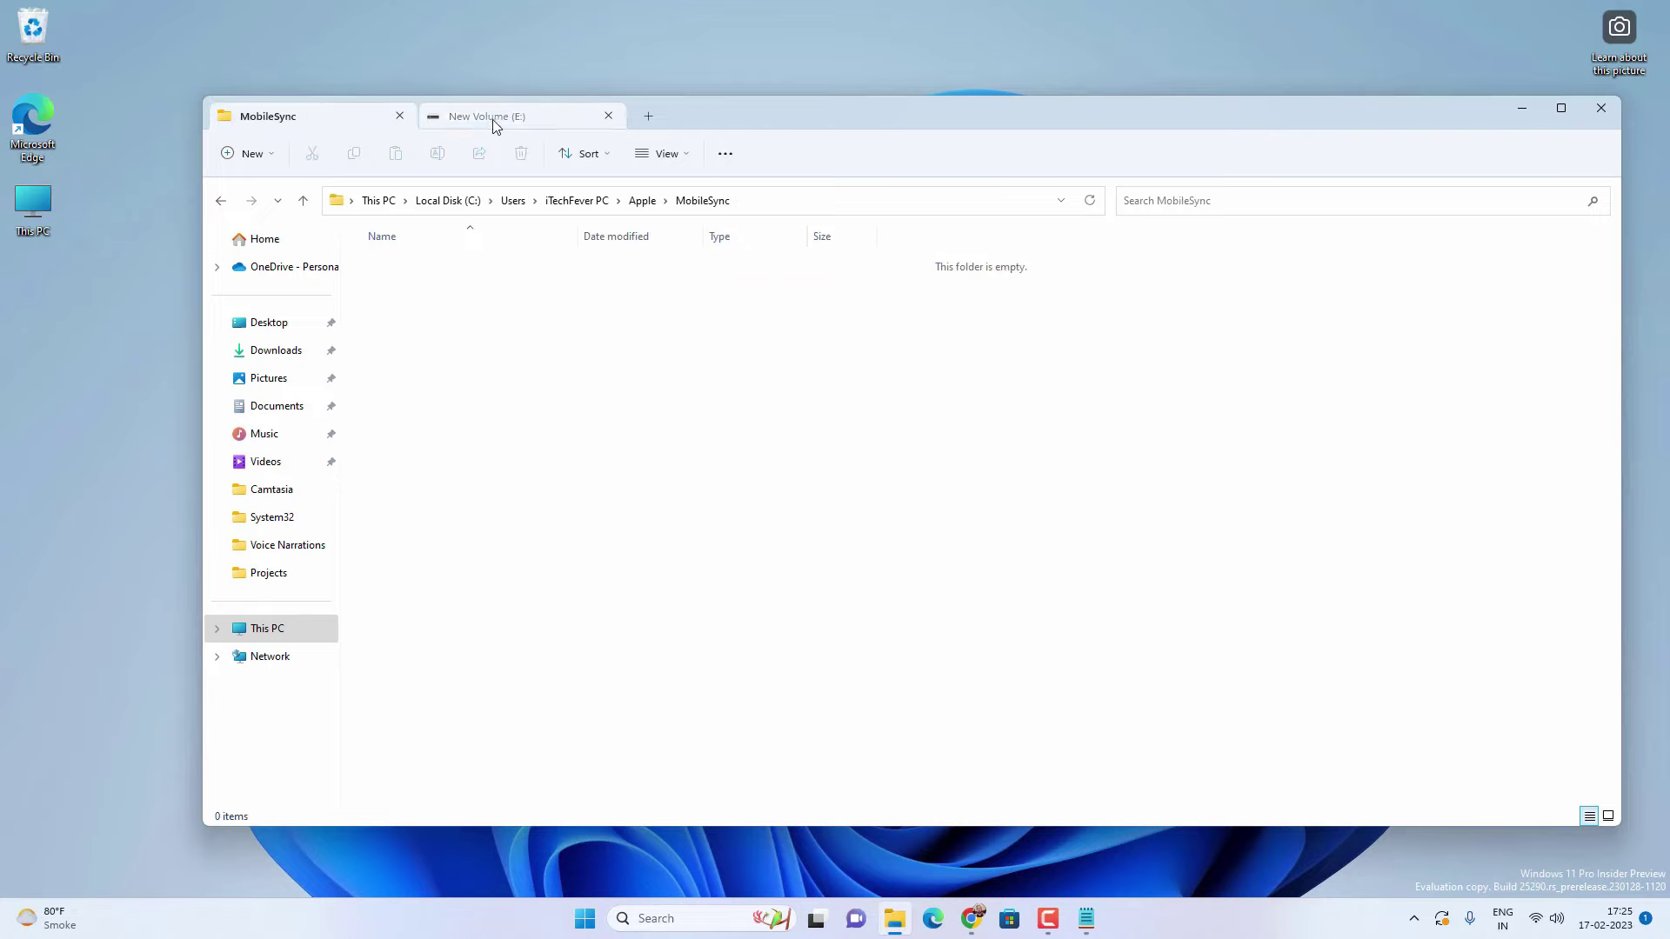
click(493, 121)
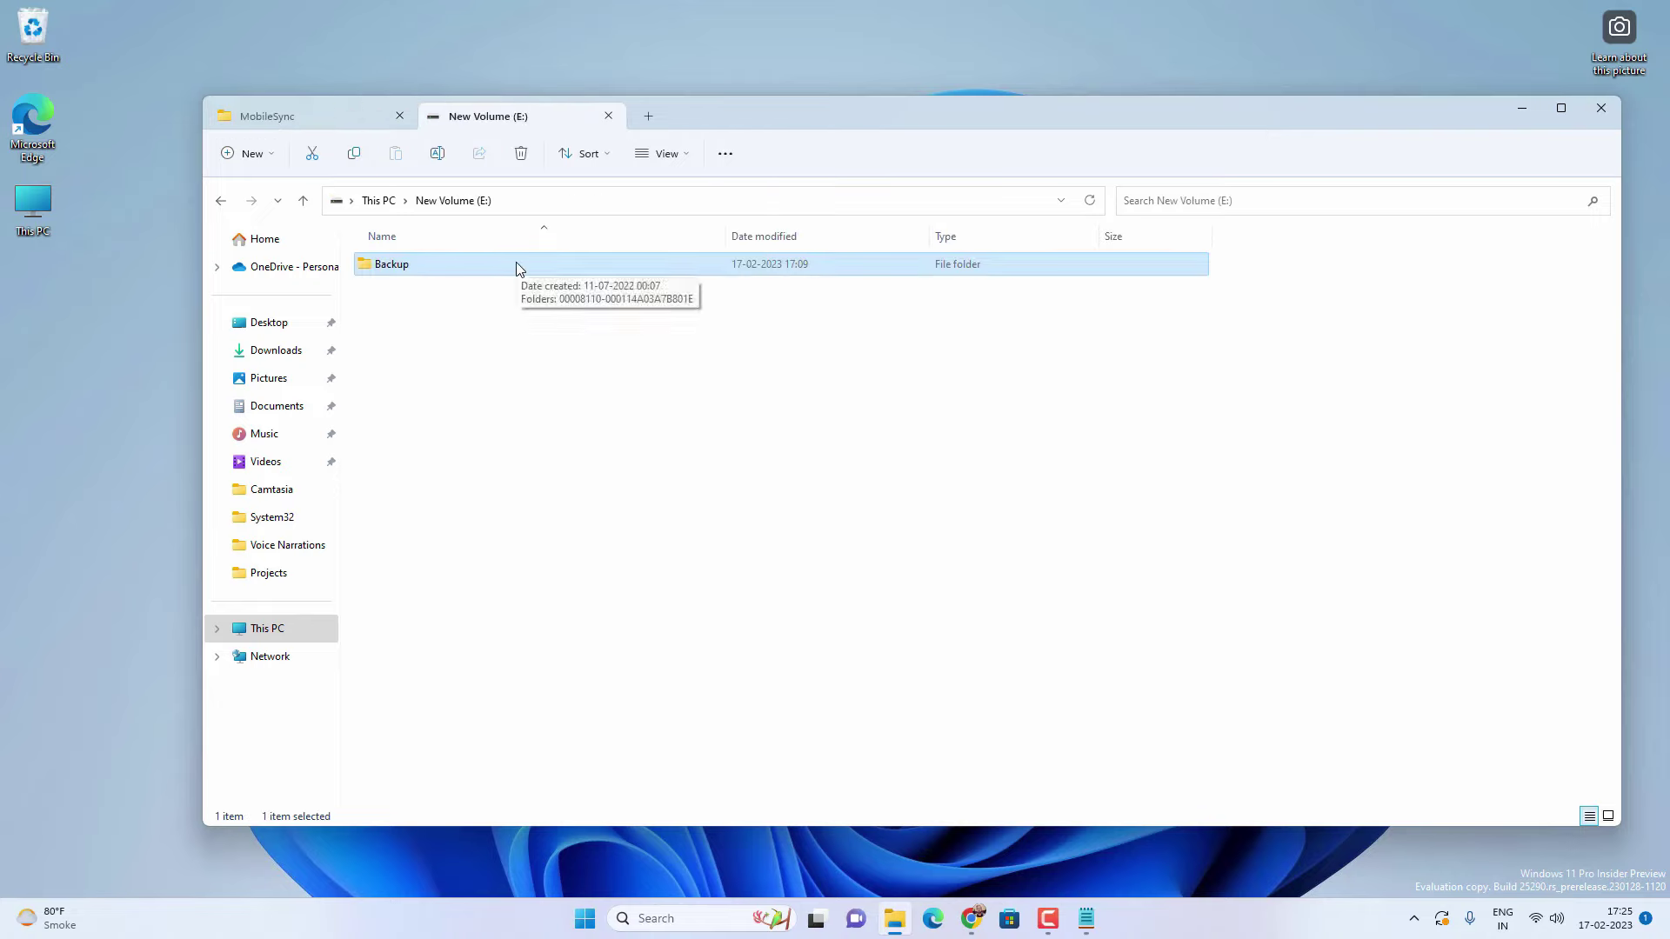
right_click(417, 266)
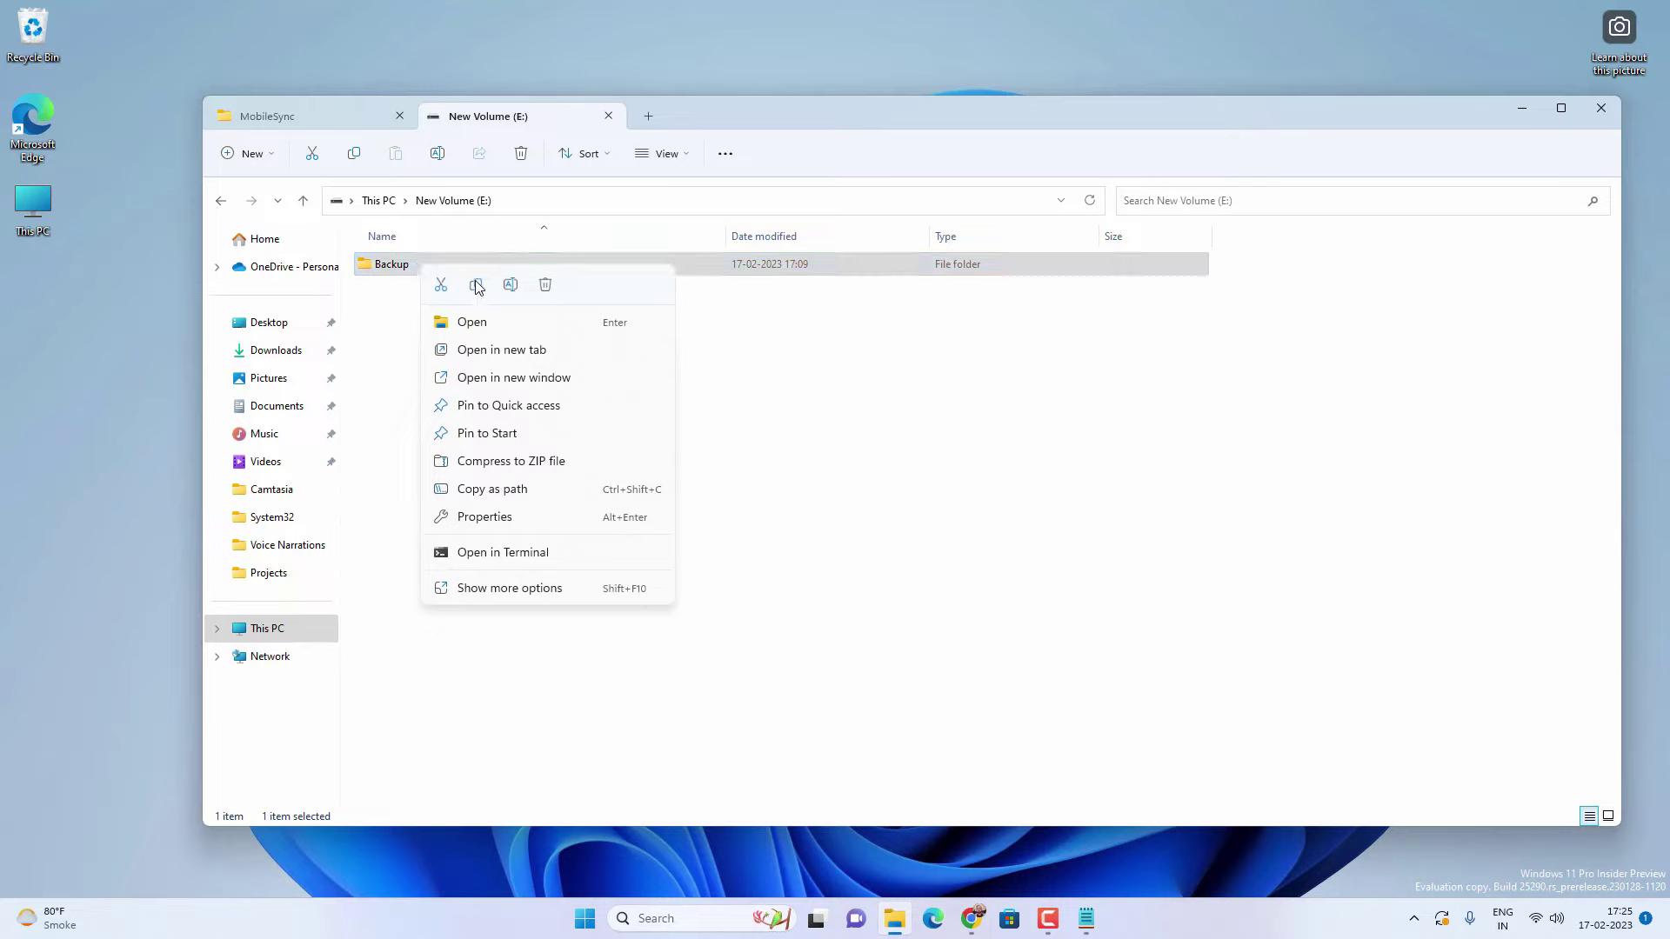
click(510, 284)
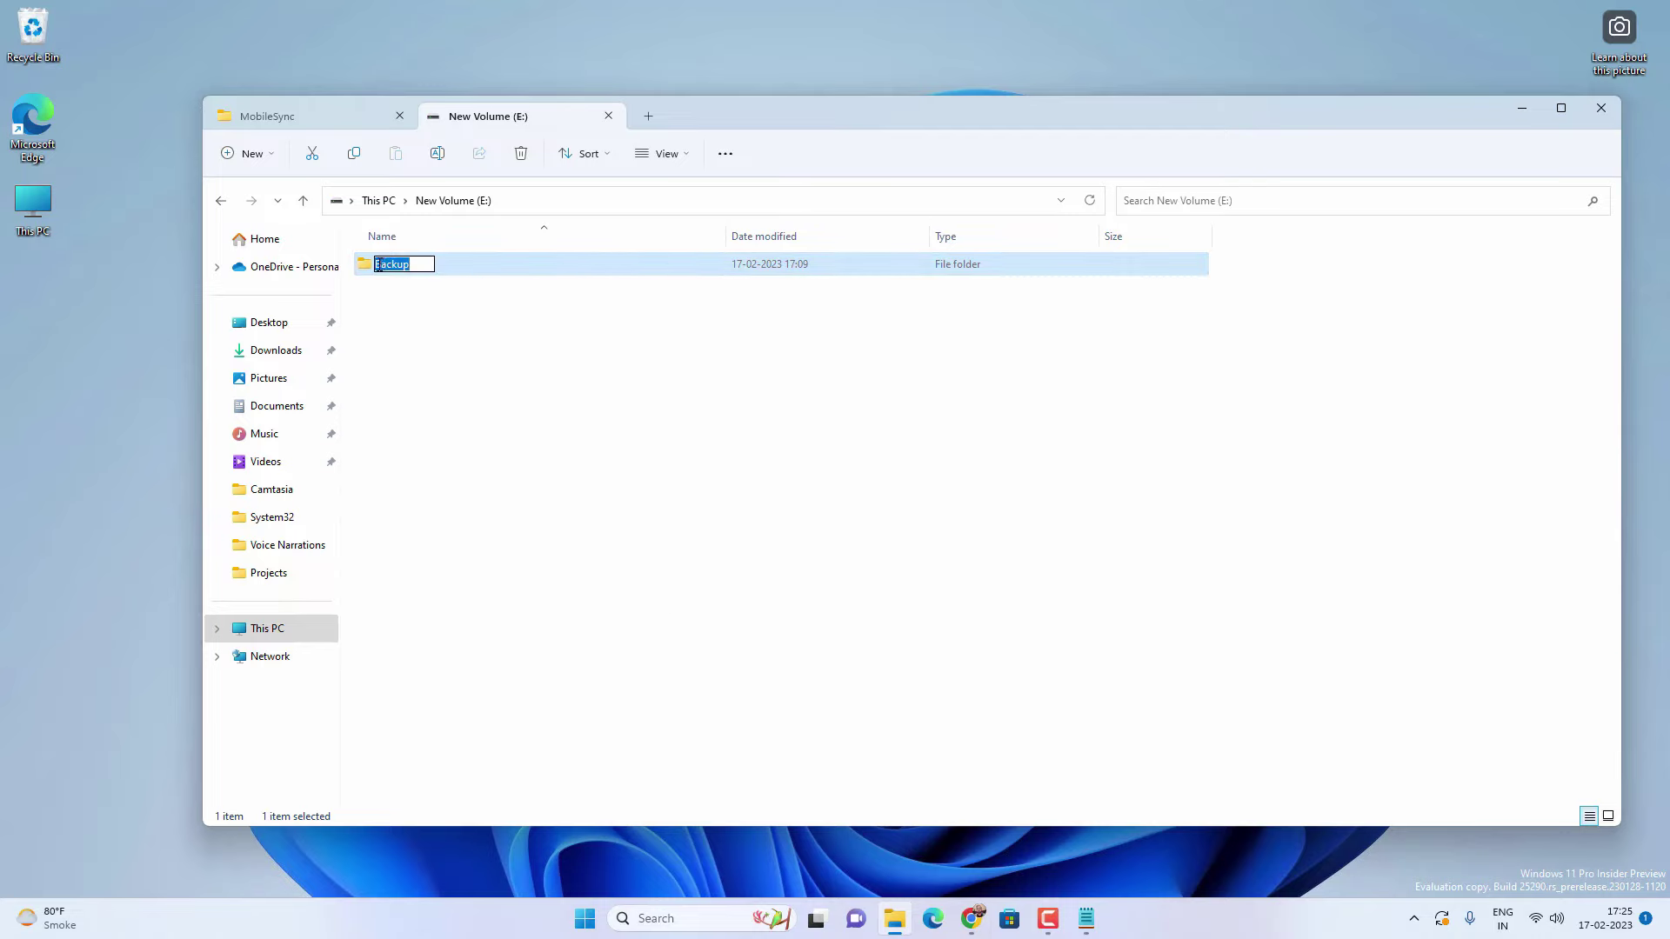
key(Home)
text(iTunes)
click(476, 306)
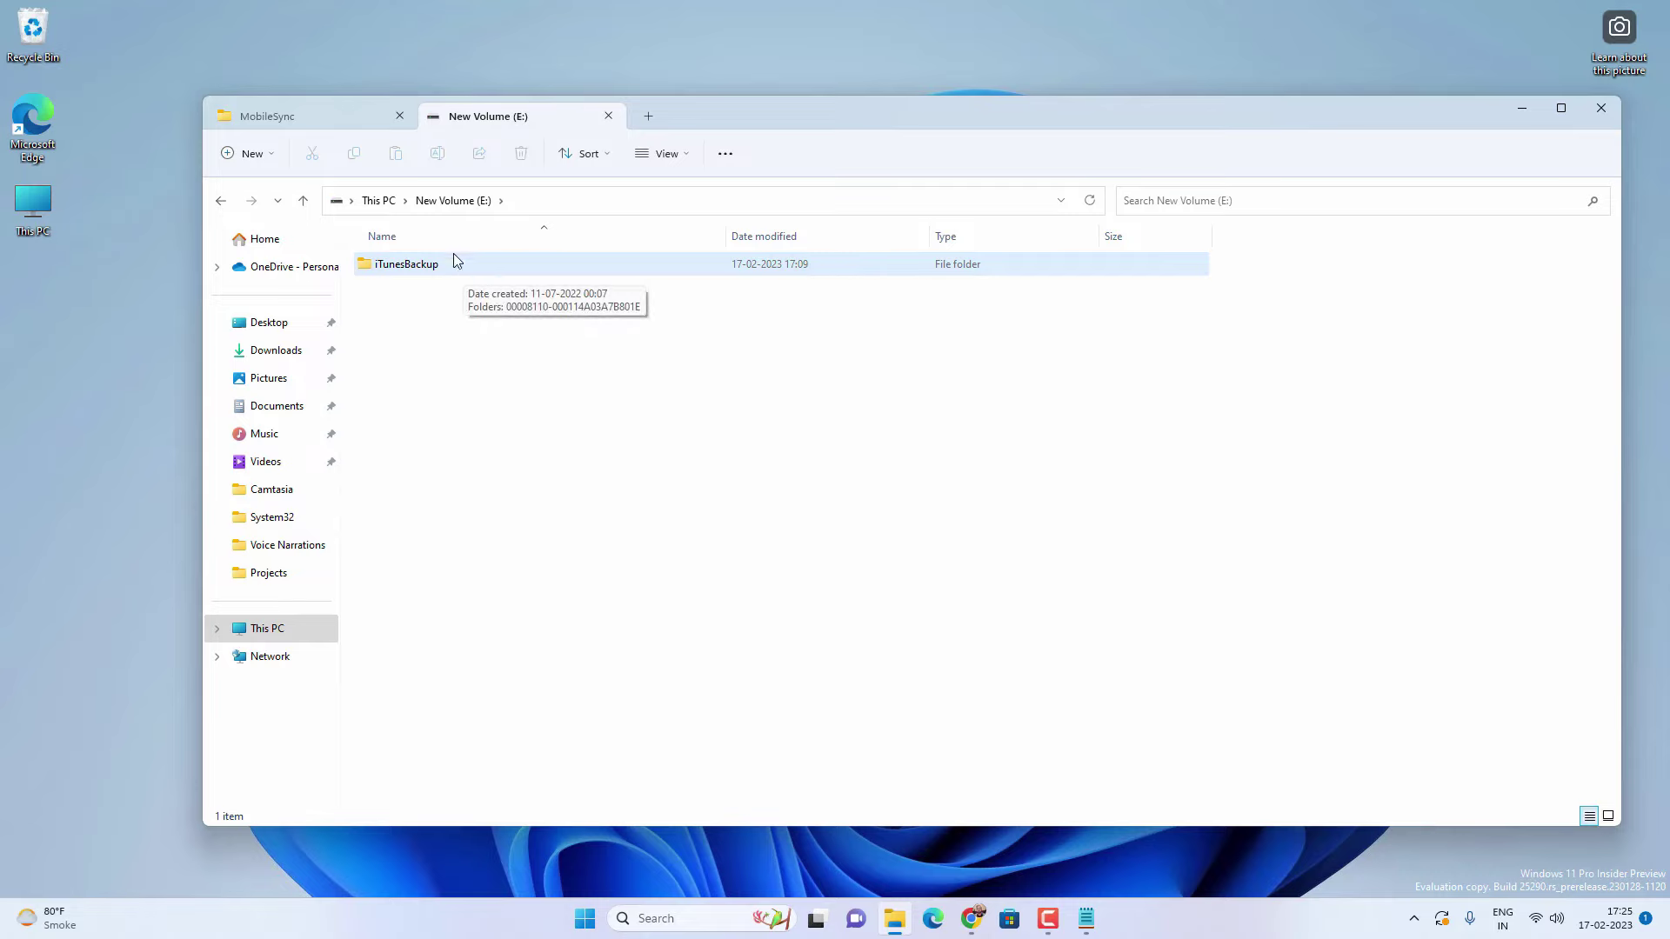
Recheck MobileSync and E:, then bring up the Notepad notes with the mklink /J commands.
click(346, 113)
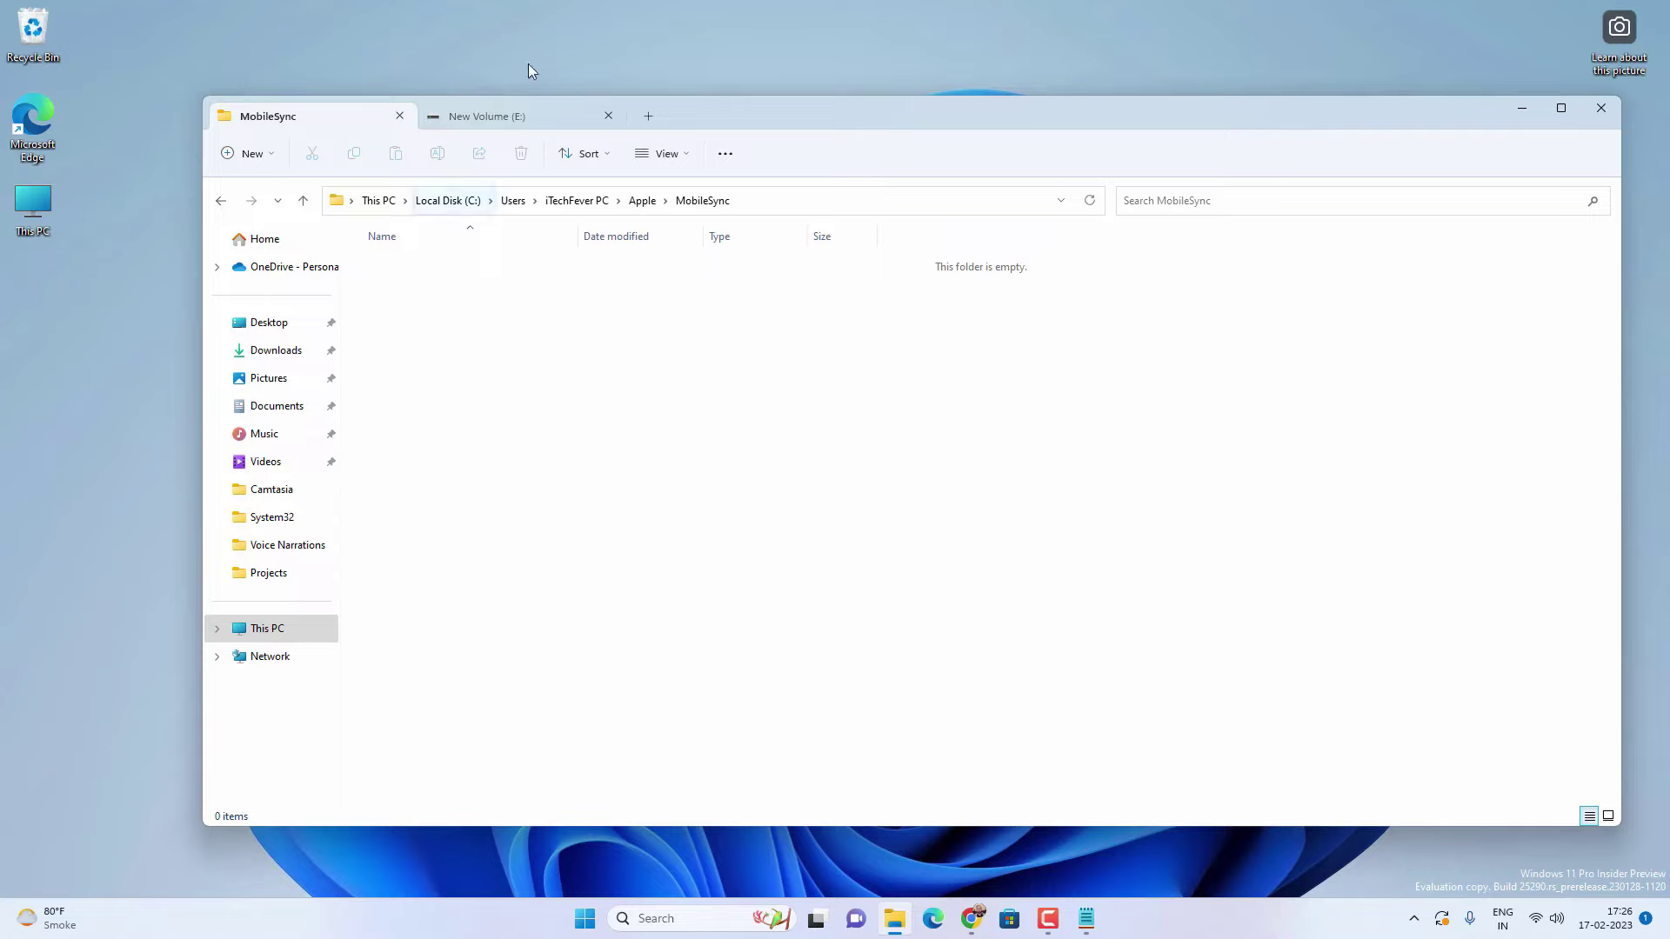
click(487, 117)
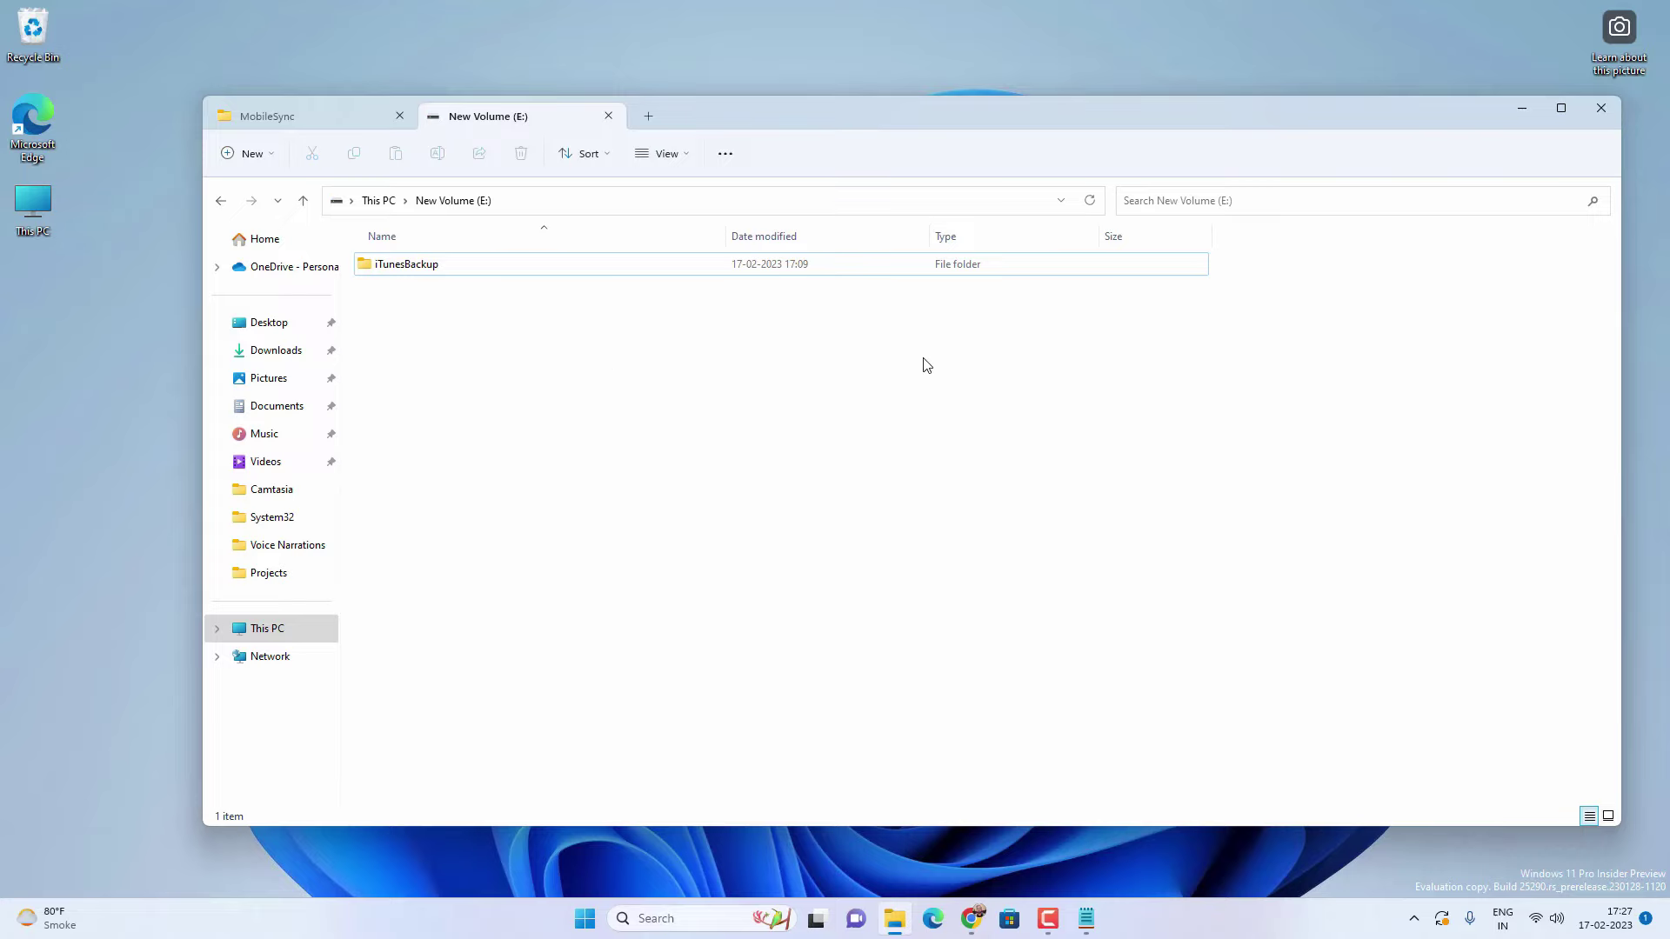
click(1086, 918)
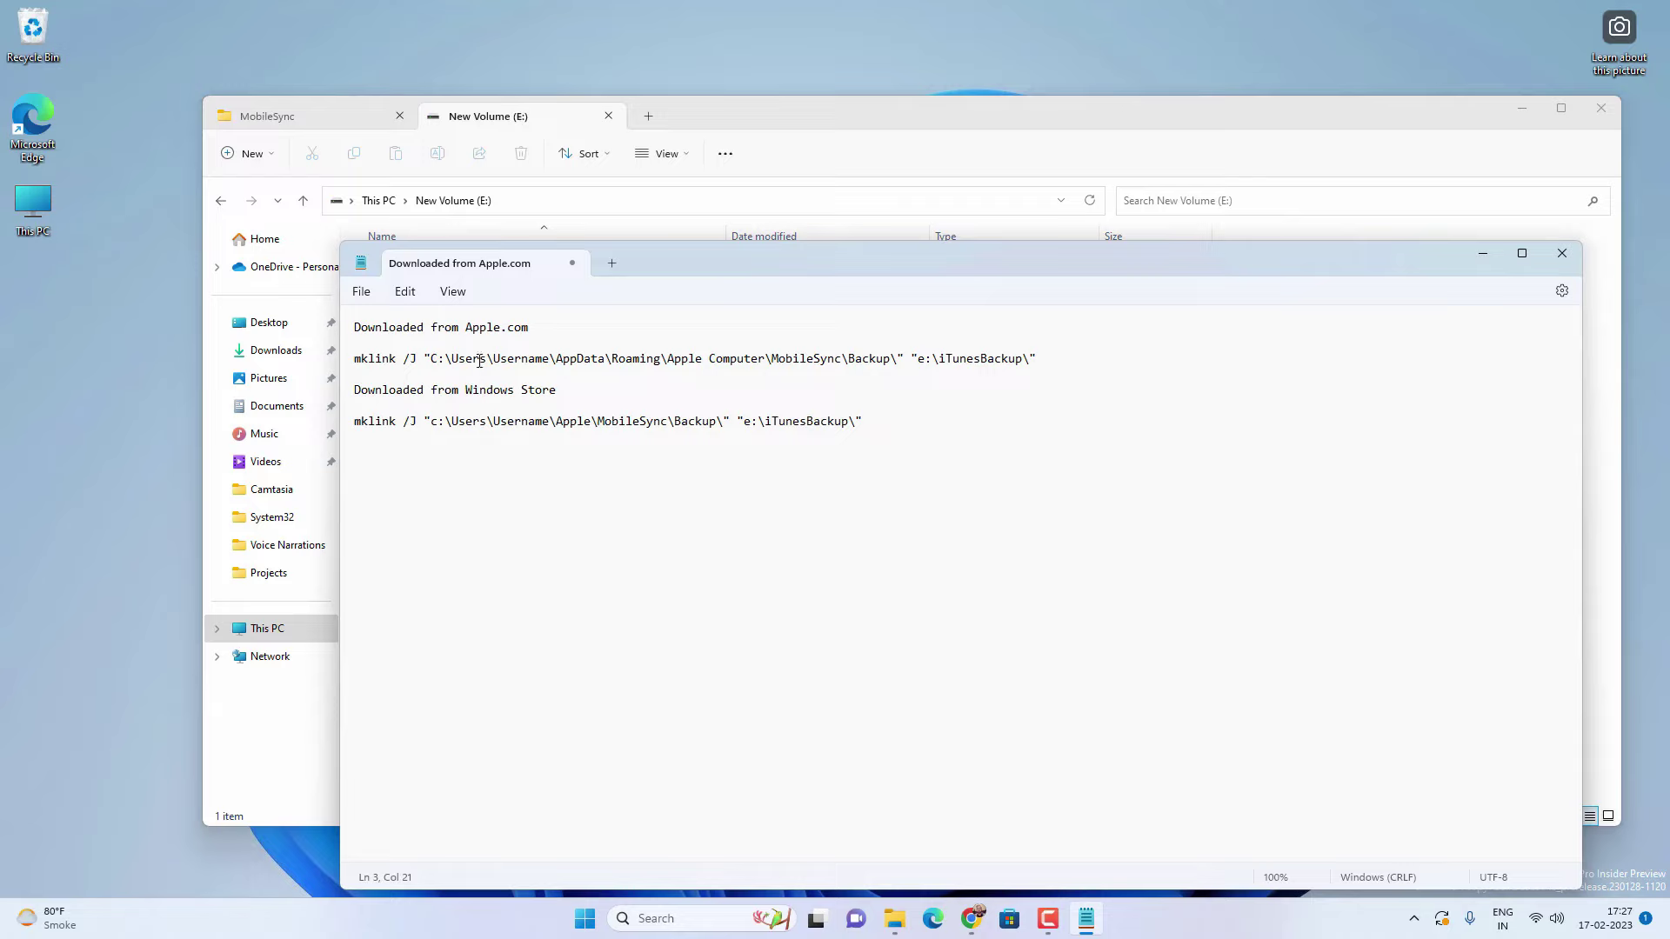
Move the Notepad notes down to reveal iTunesBackup, select the last command's Username placeholder, and check the account name.
click(1037, 361)
double_click(529, 426)
click(744, 421)
drag(745, 421, 849, 421)
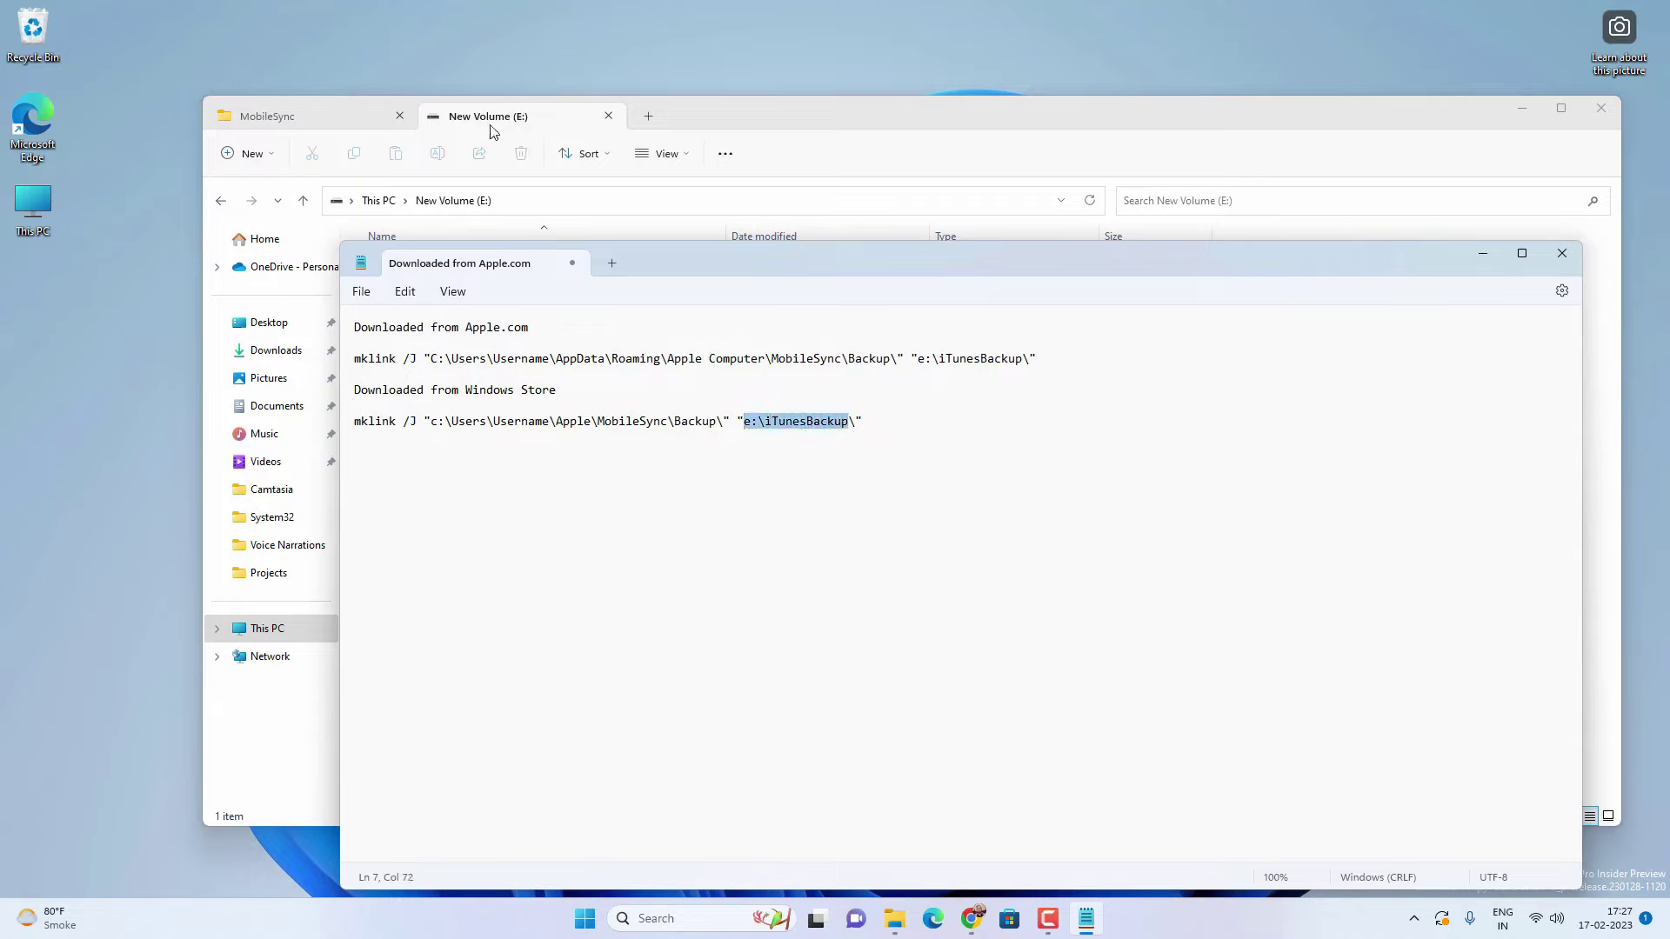
drag(670, 292, 632, 379)
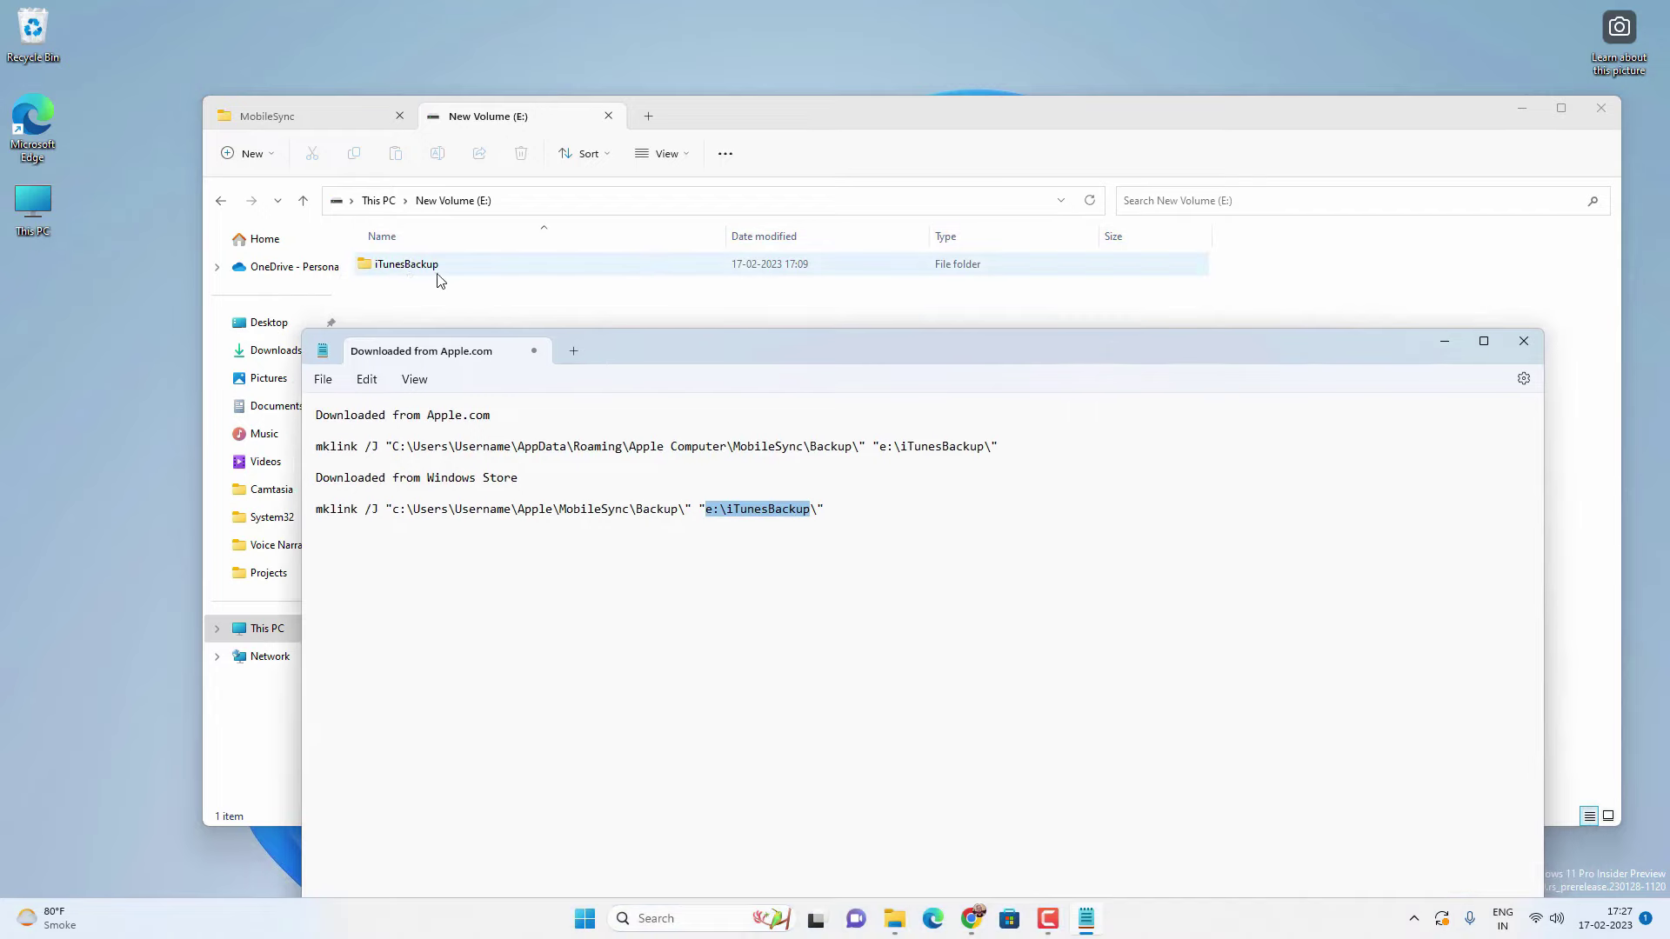
click(750, 519)
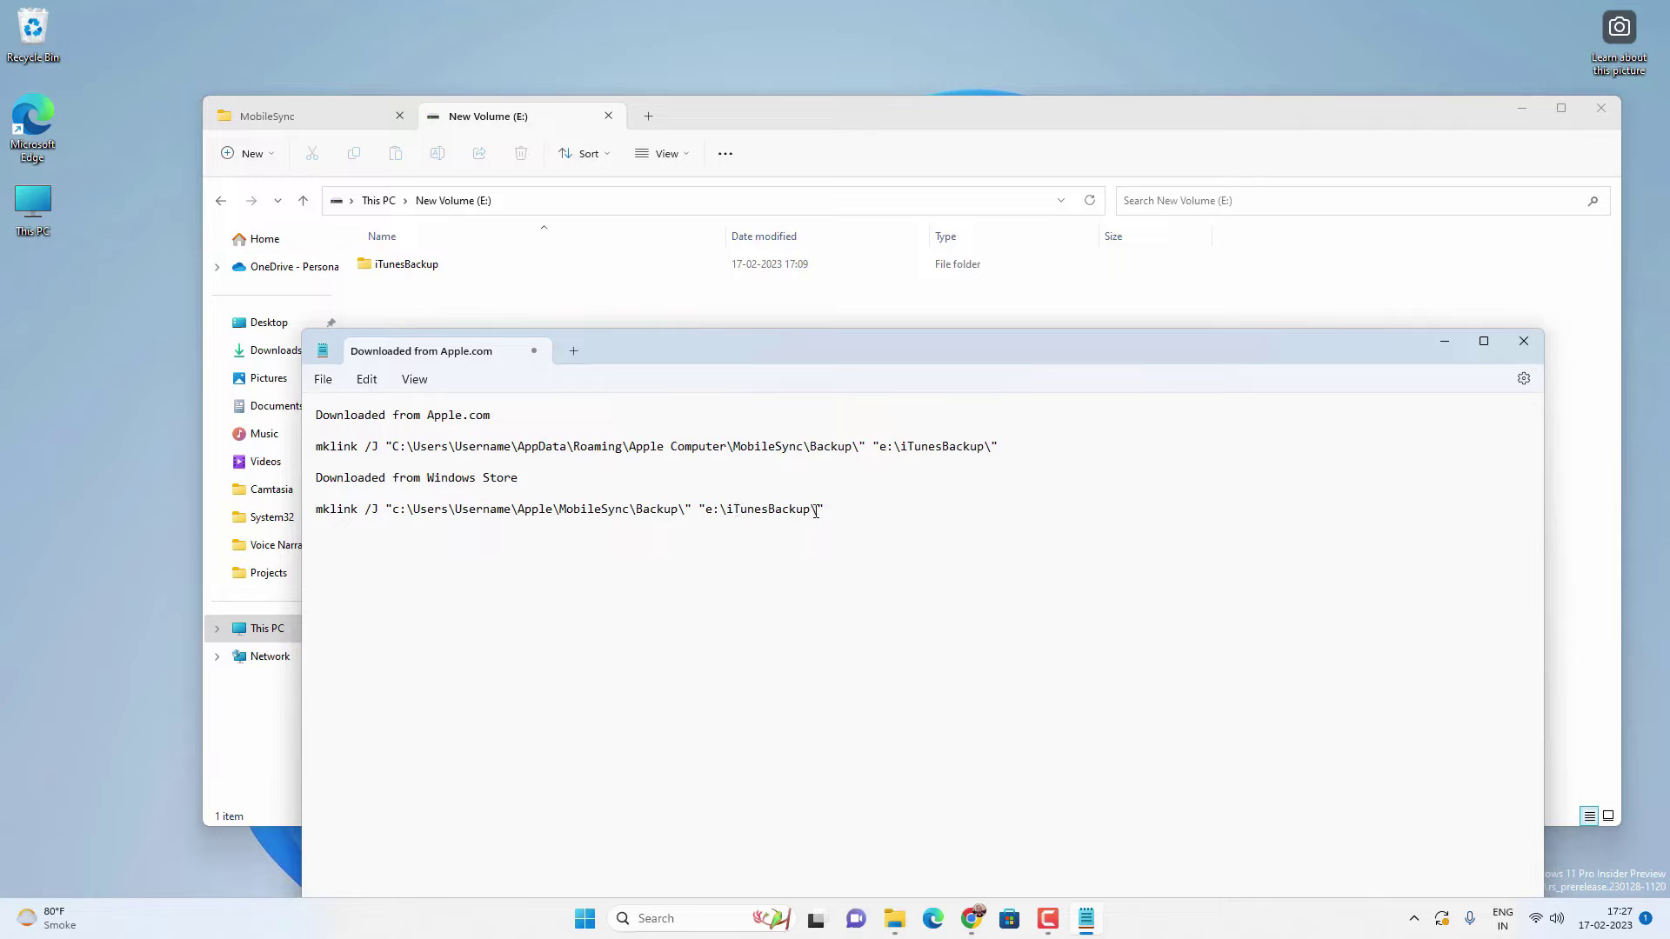
double_click(487, 510)
click(586, 920)
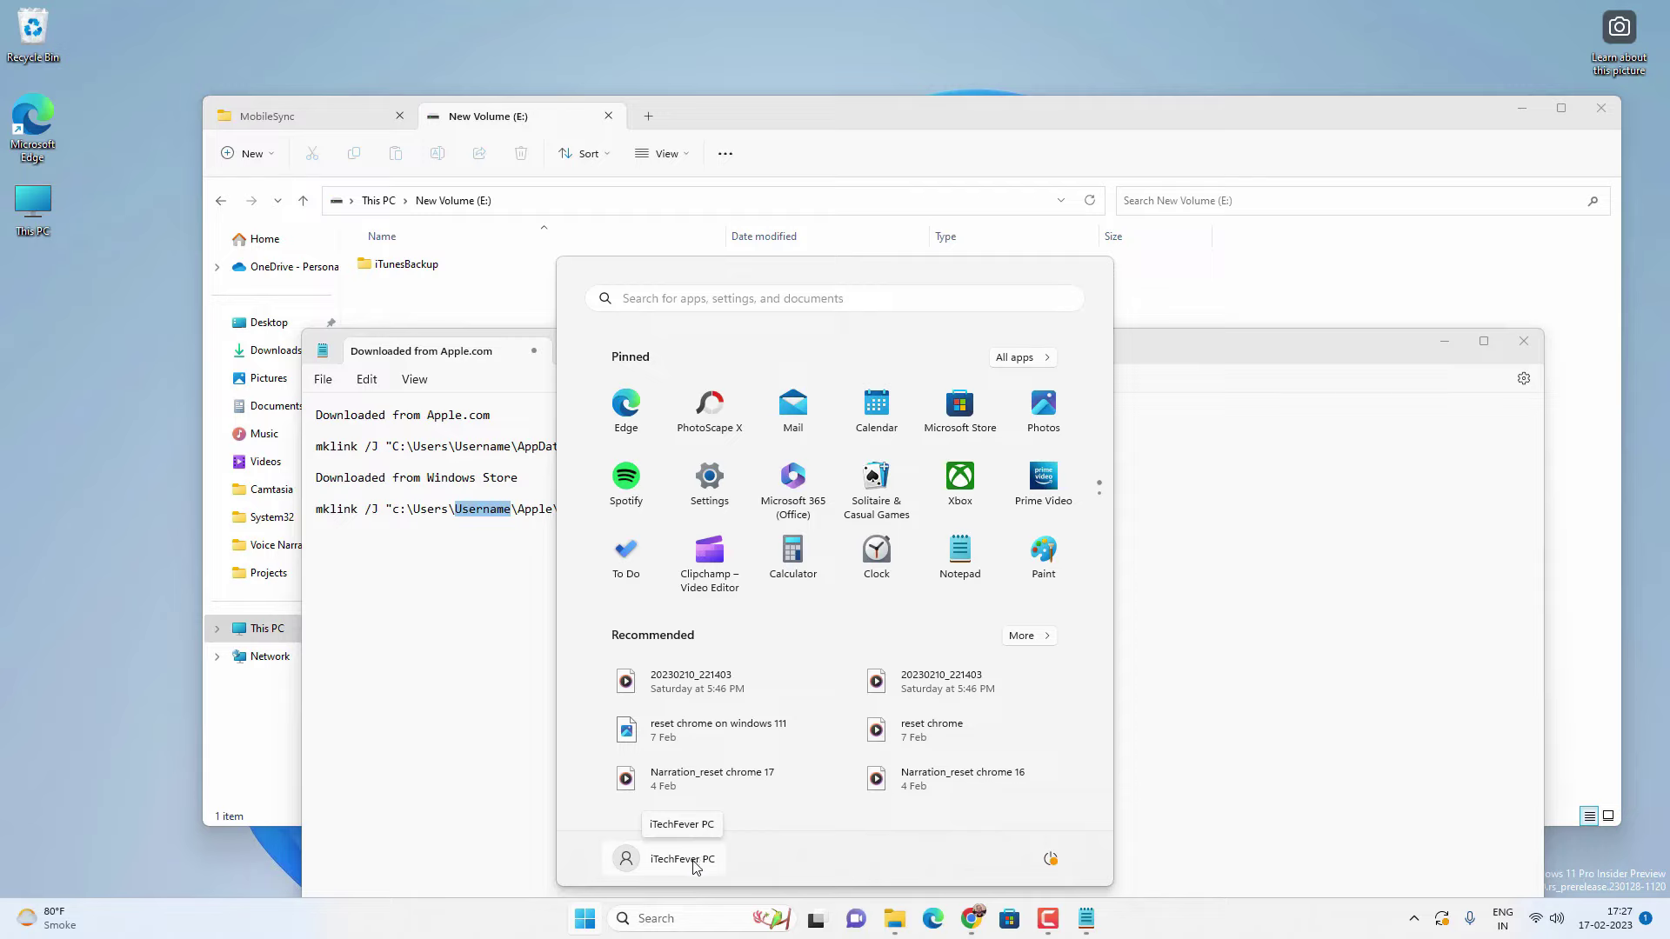
Replace Username in the Windows Store mklink command with the PC's account name and copy the line.
click(481, 517)
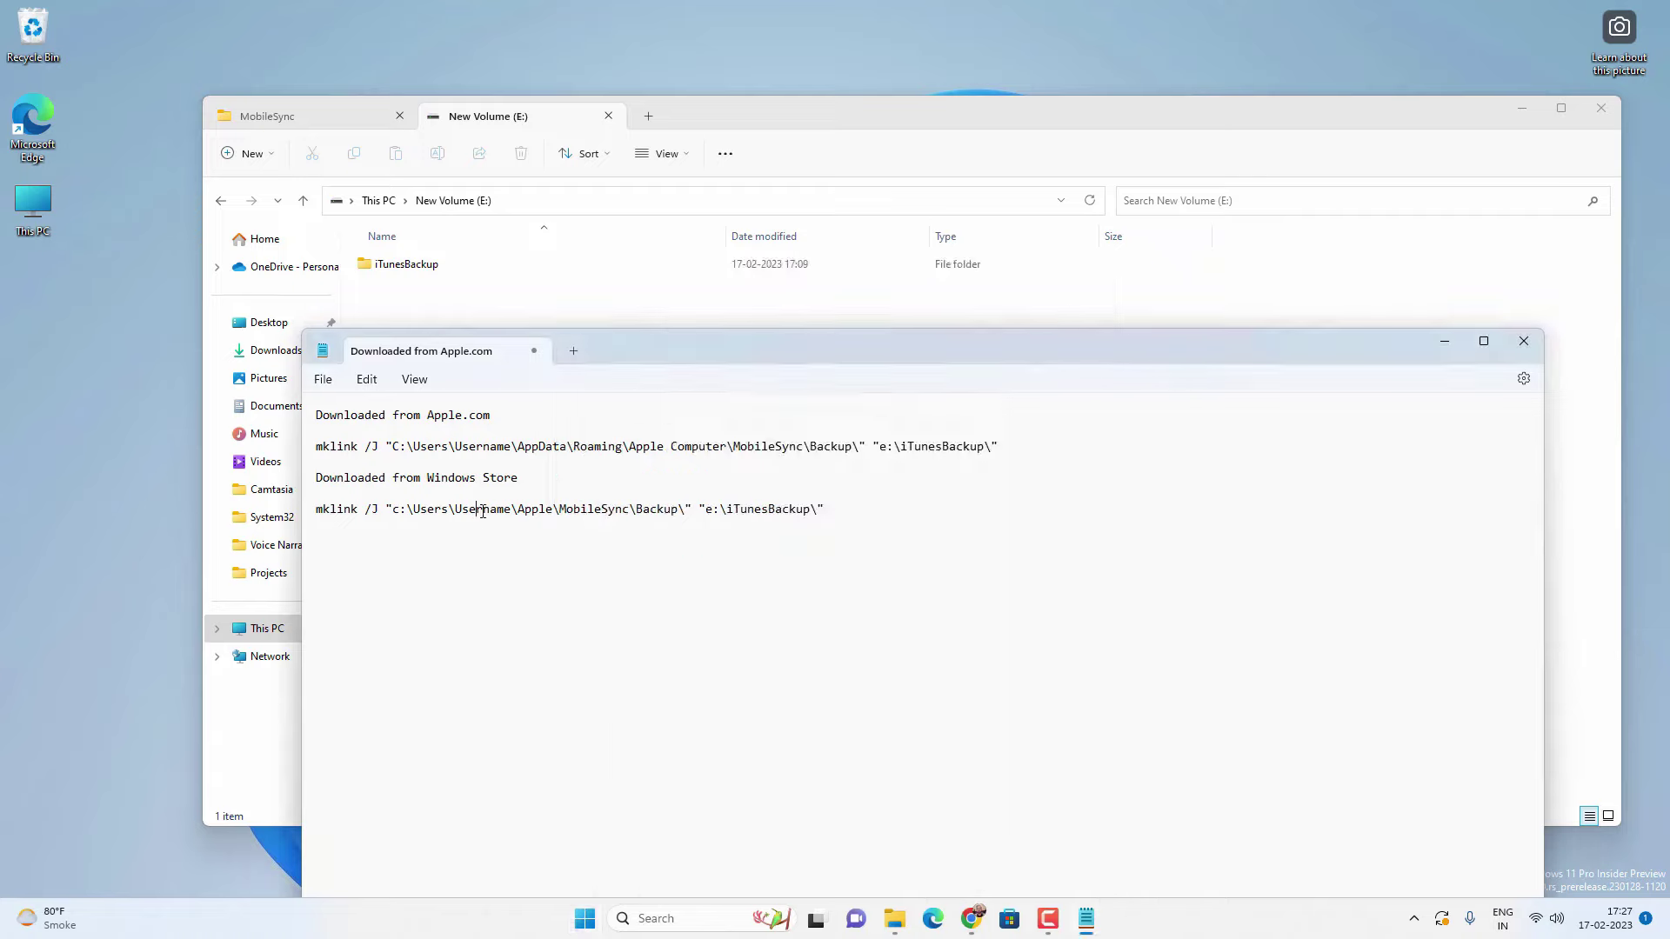
drag(512, 509, 457, 510)
text(iTech)
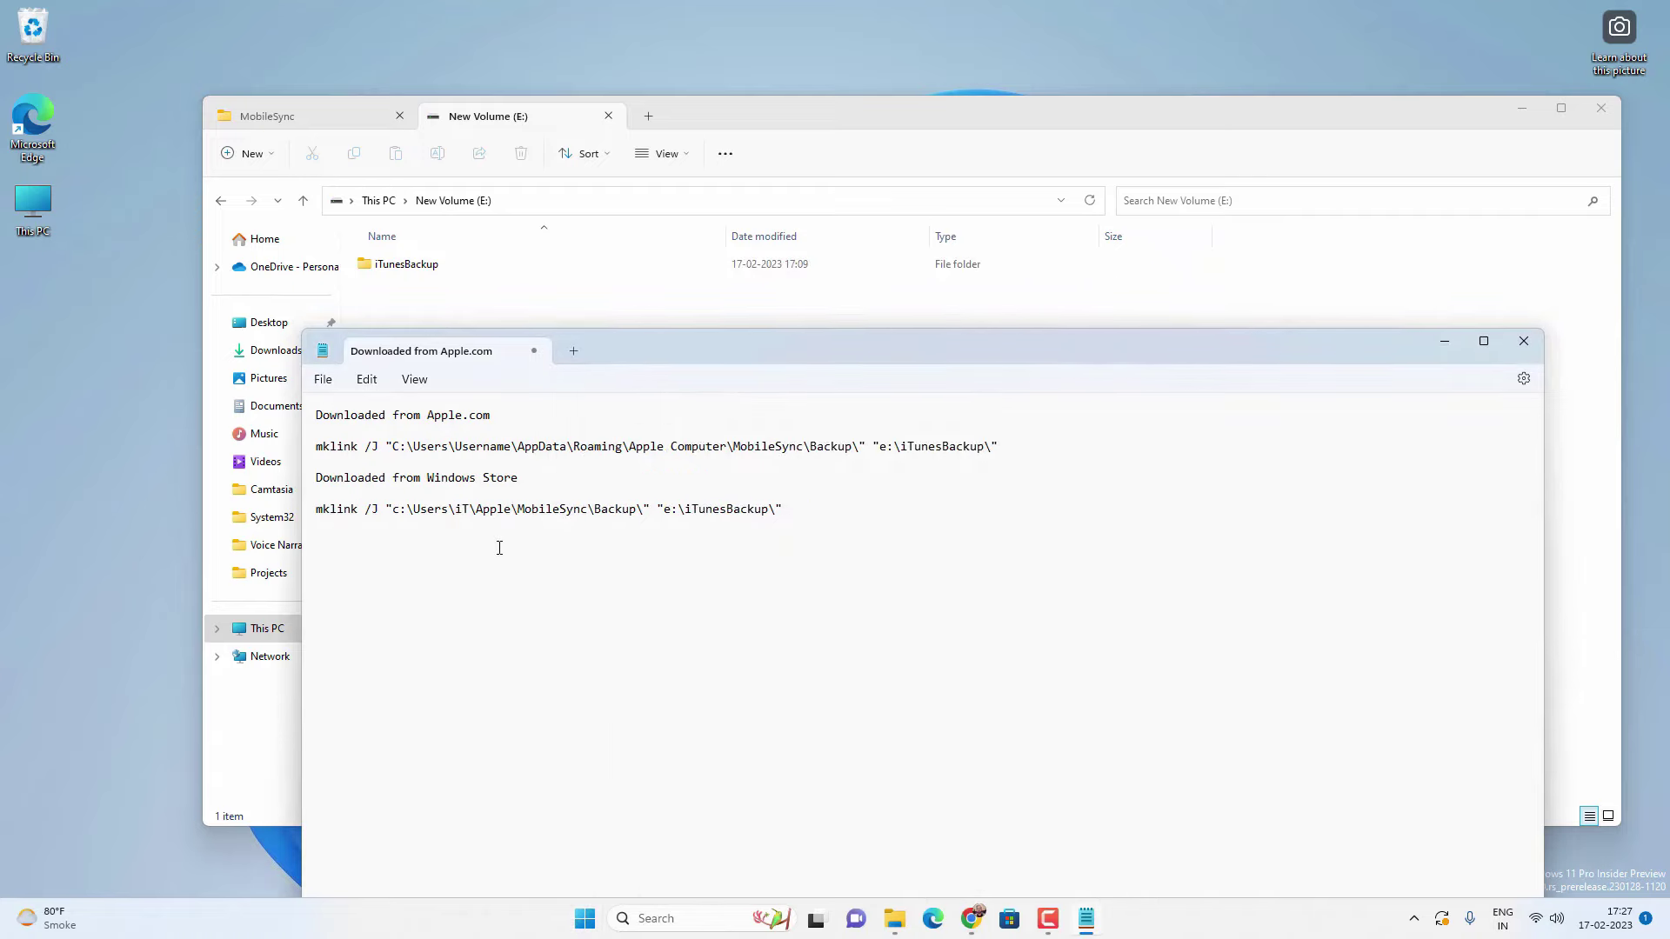
text(Fever)
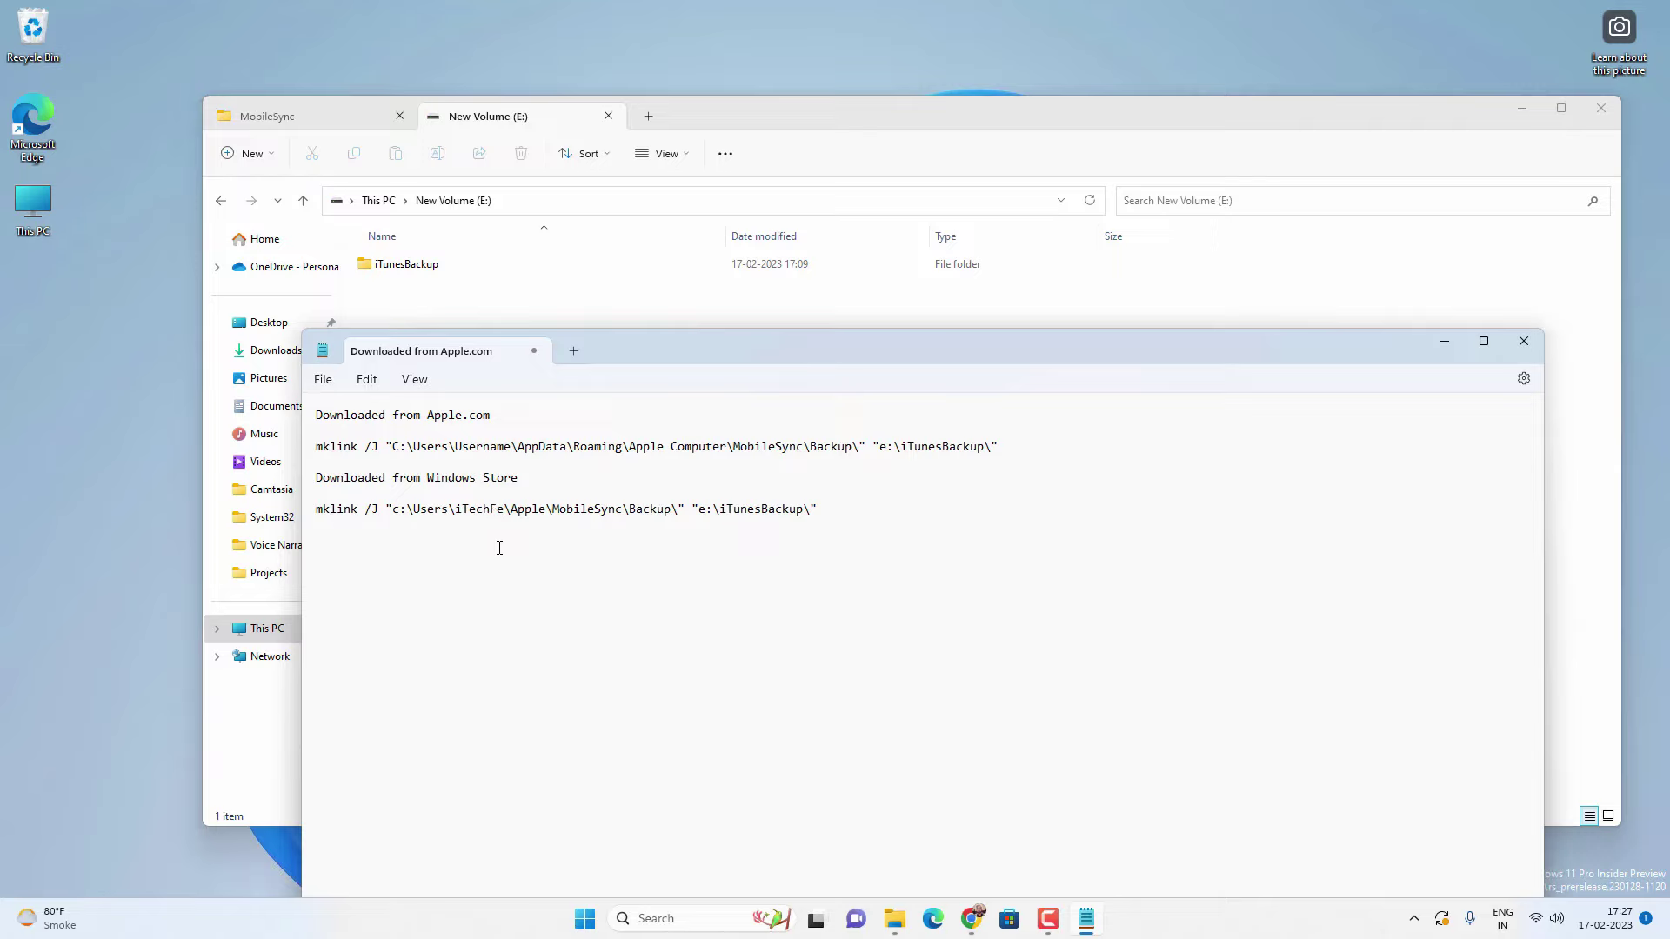
text( PC)
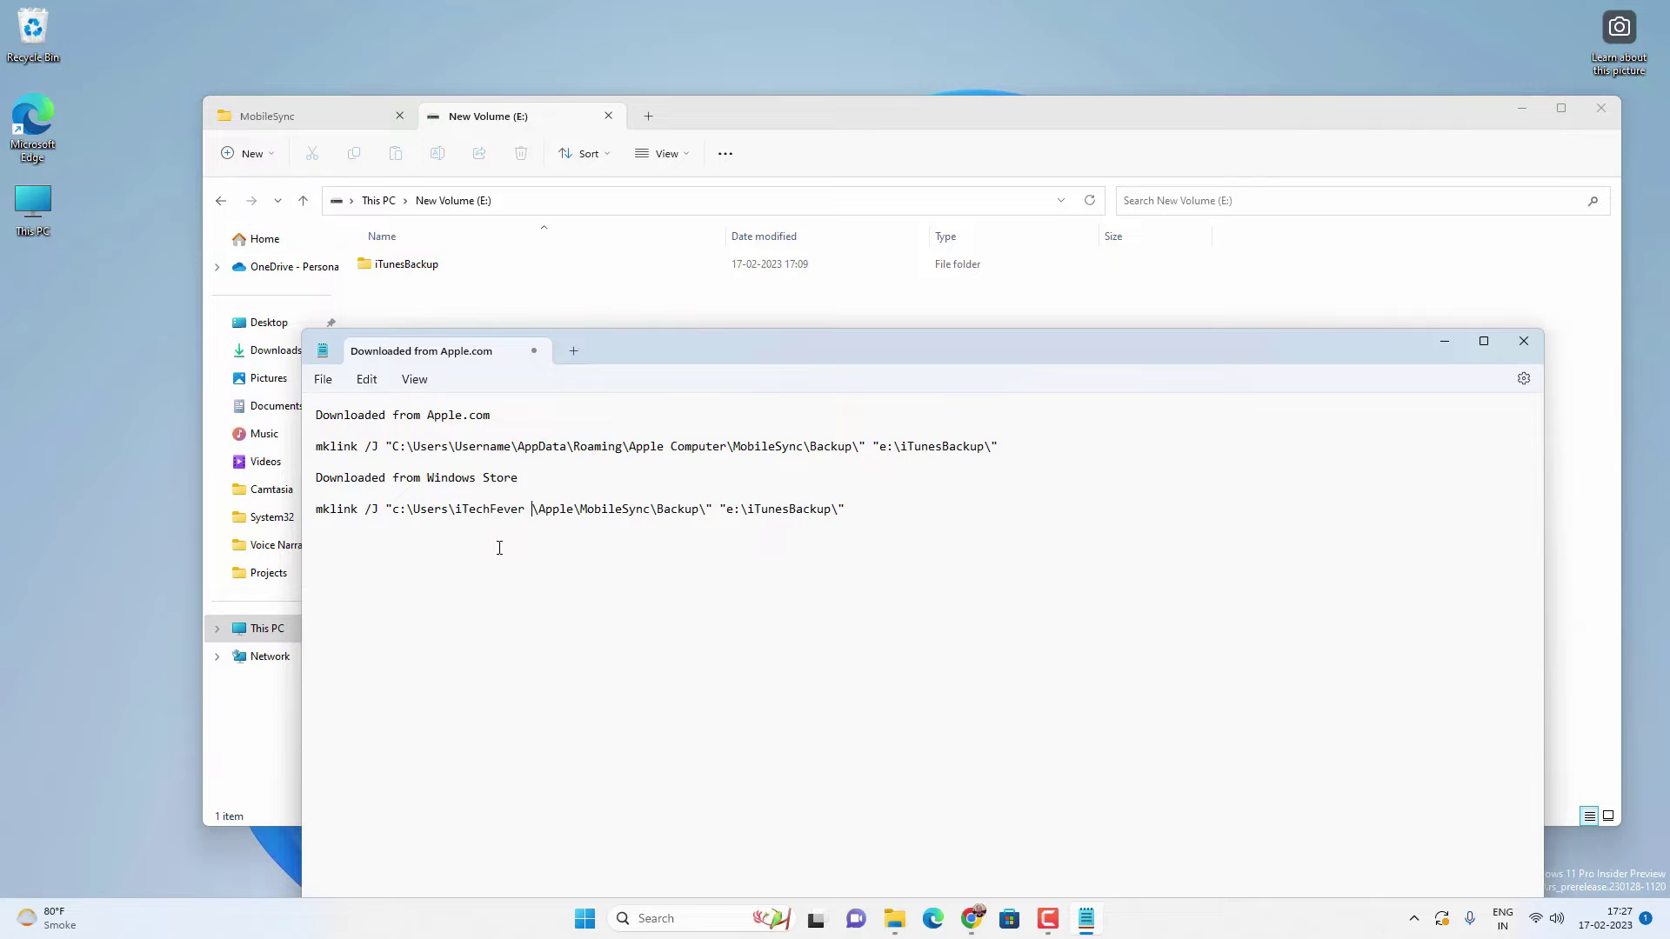
triple_click(573, 507)
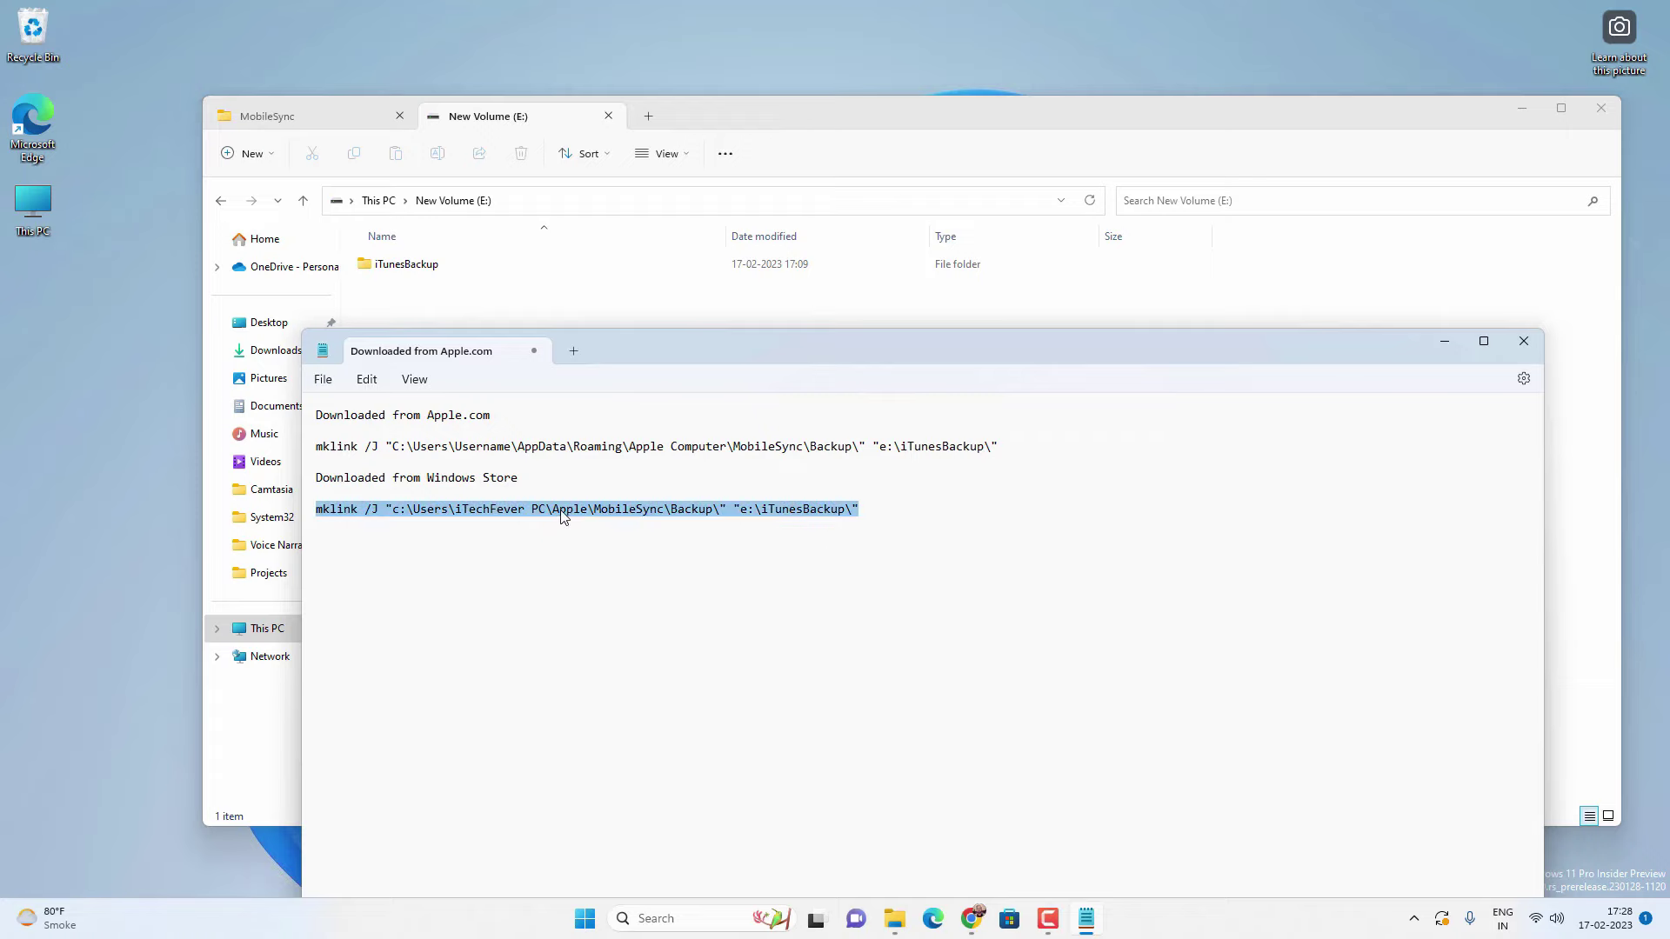
right_click(564, 514)
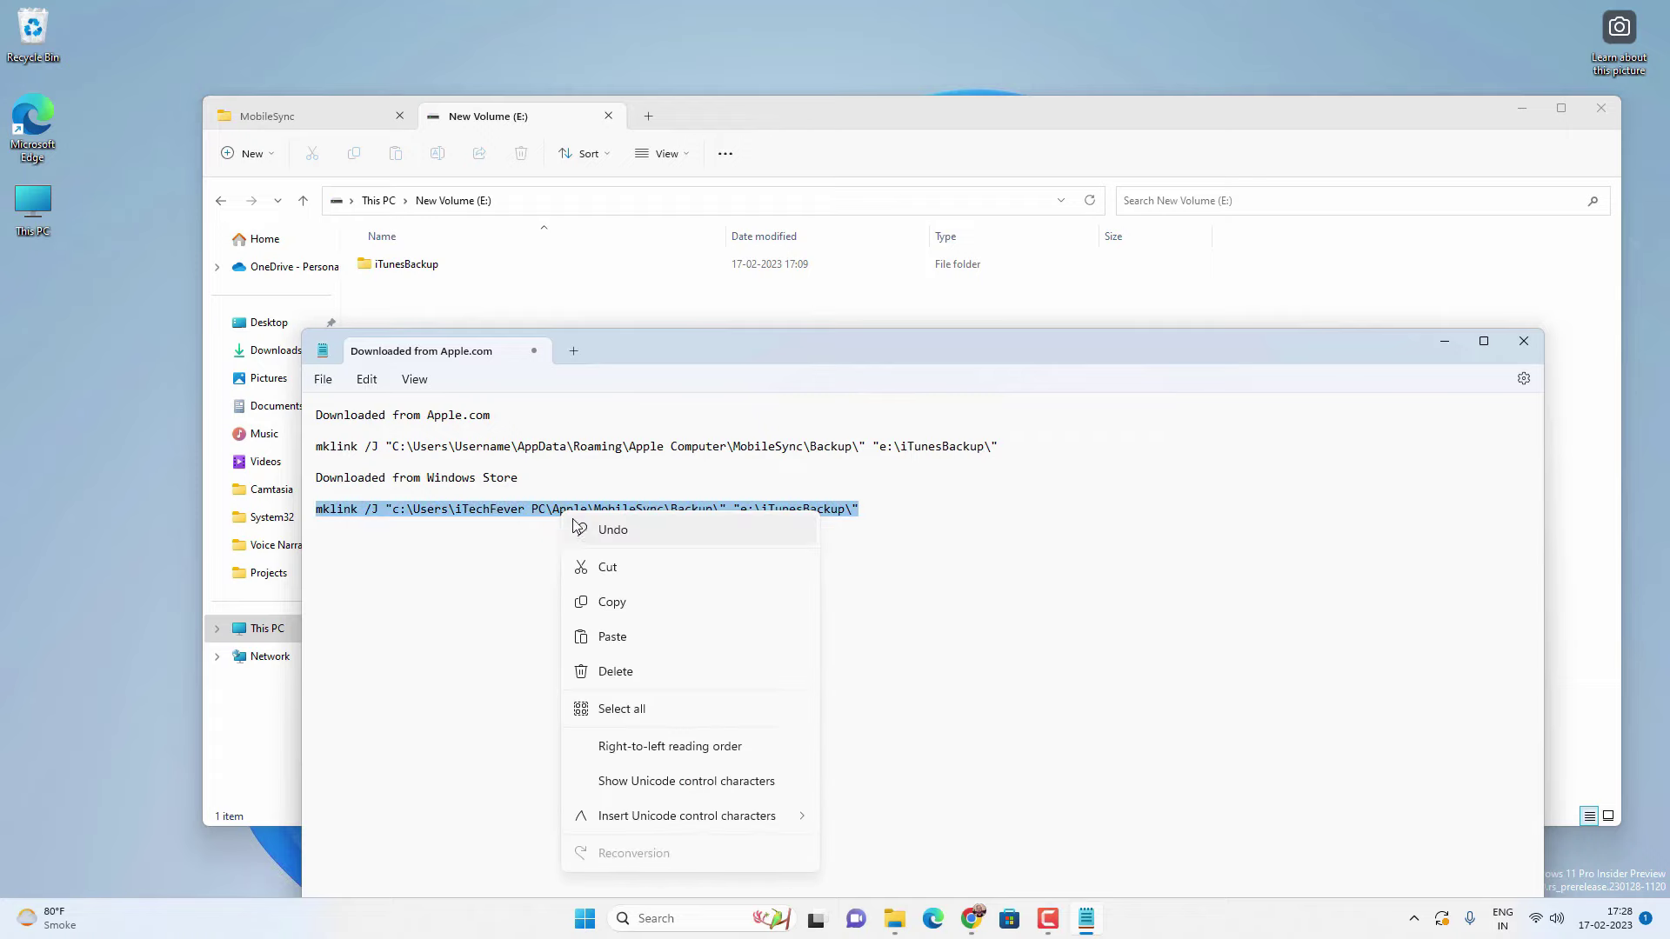
click(614, 598)
Run the copied mklink /J command in an administrator Command Prompt to create the Backup junction.
click(690, 919)
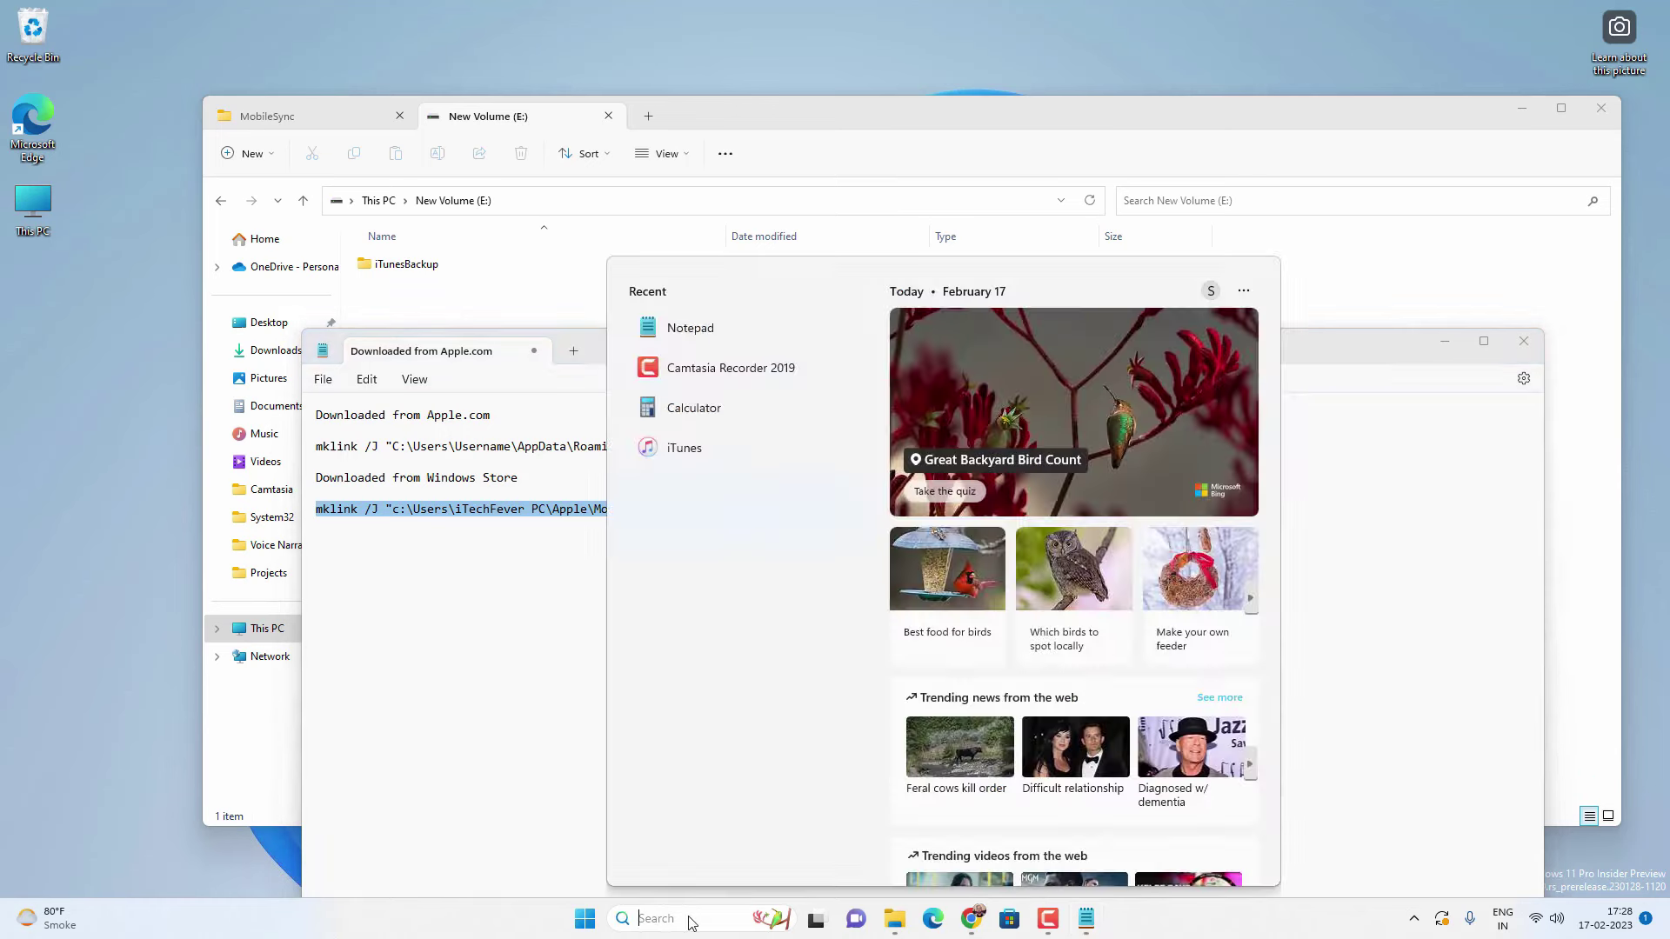
text(cmd)
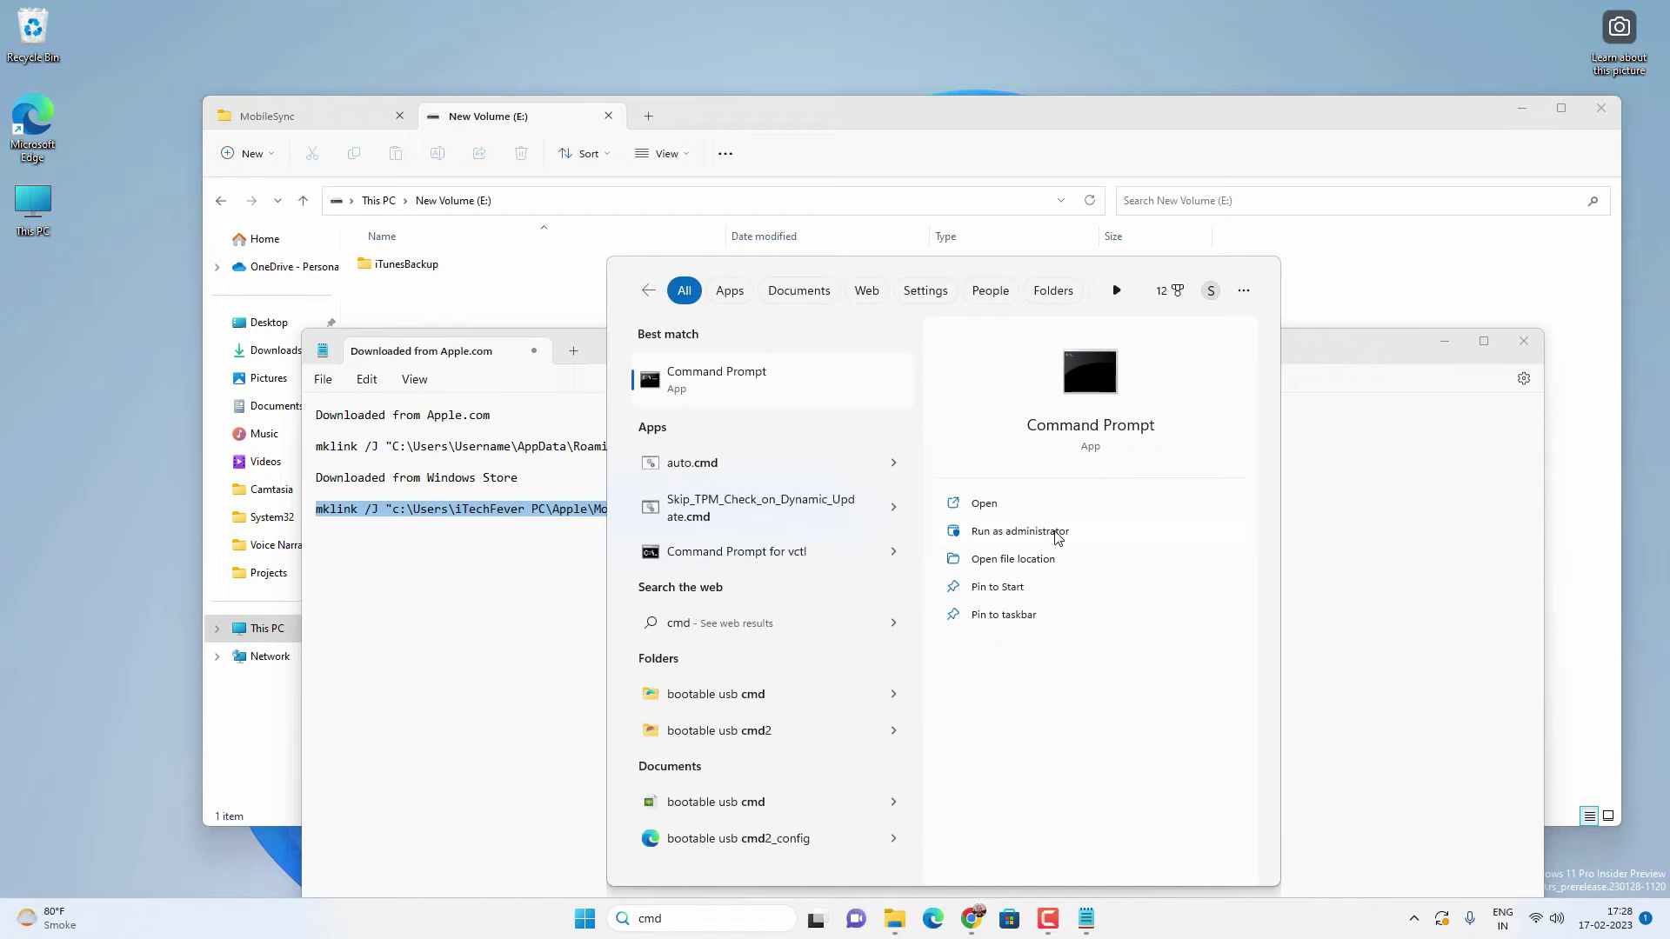
click(1056, 533)
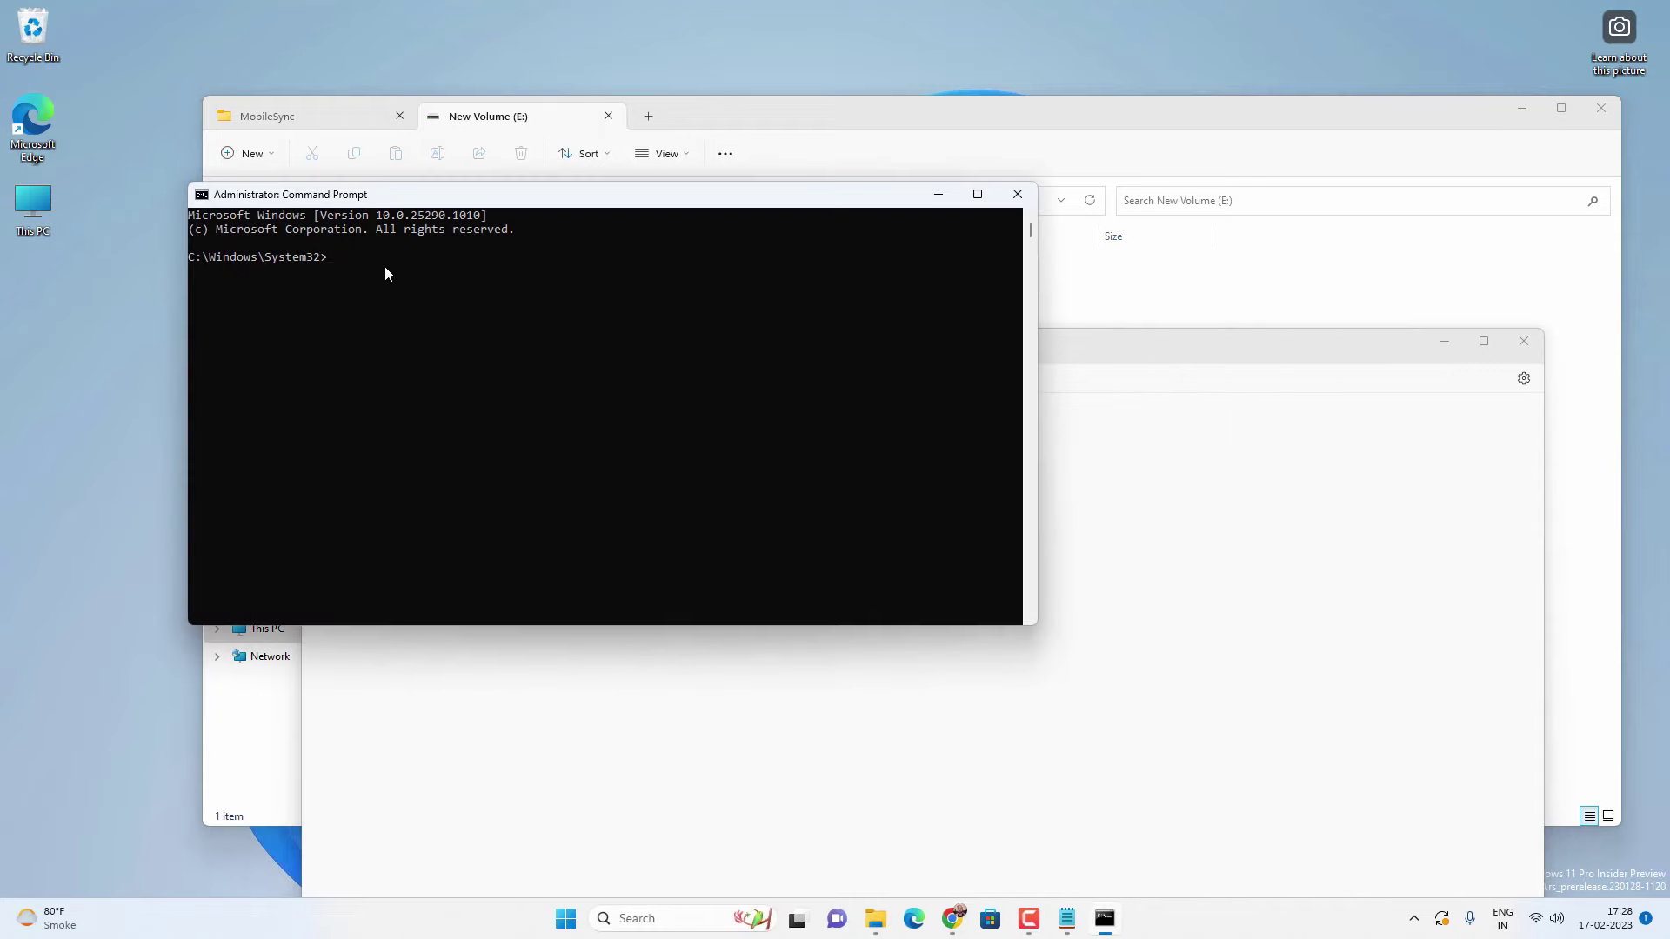
key(ctrl+v)
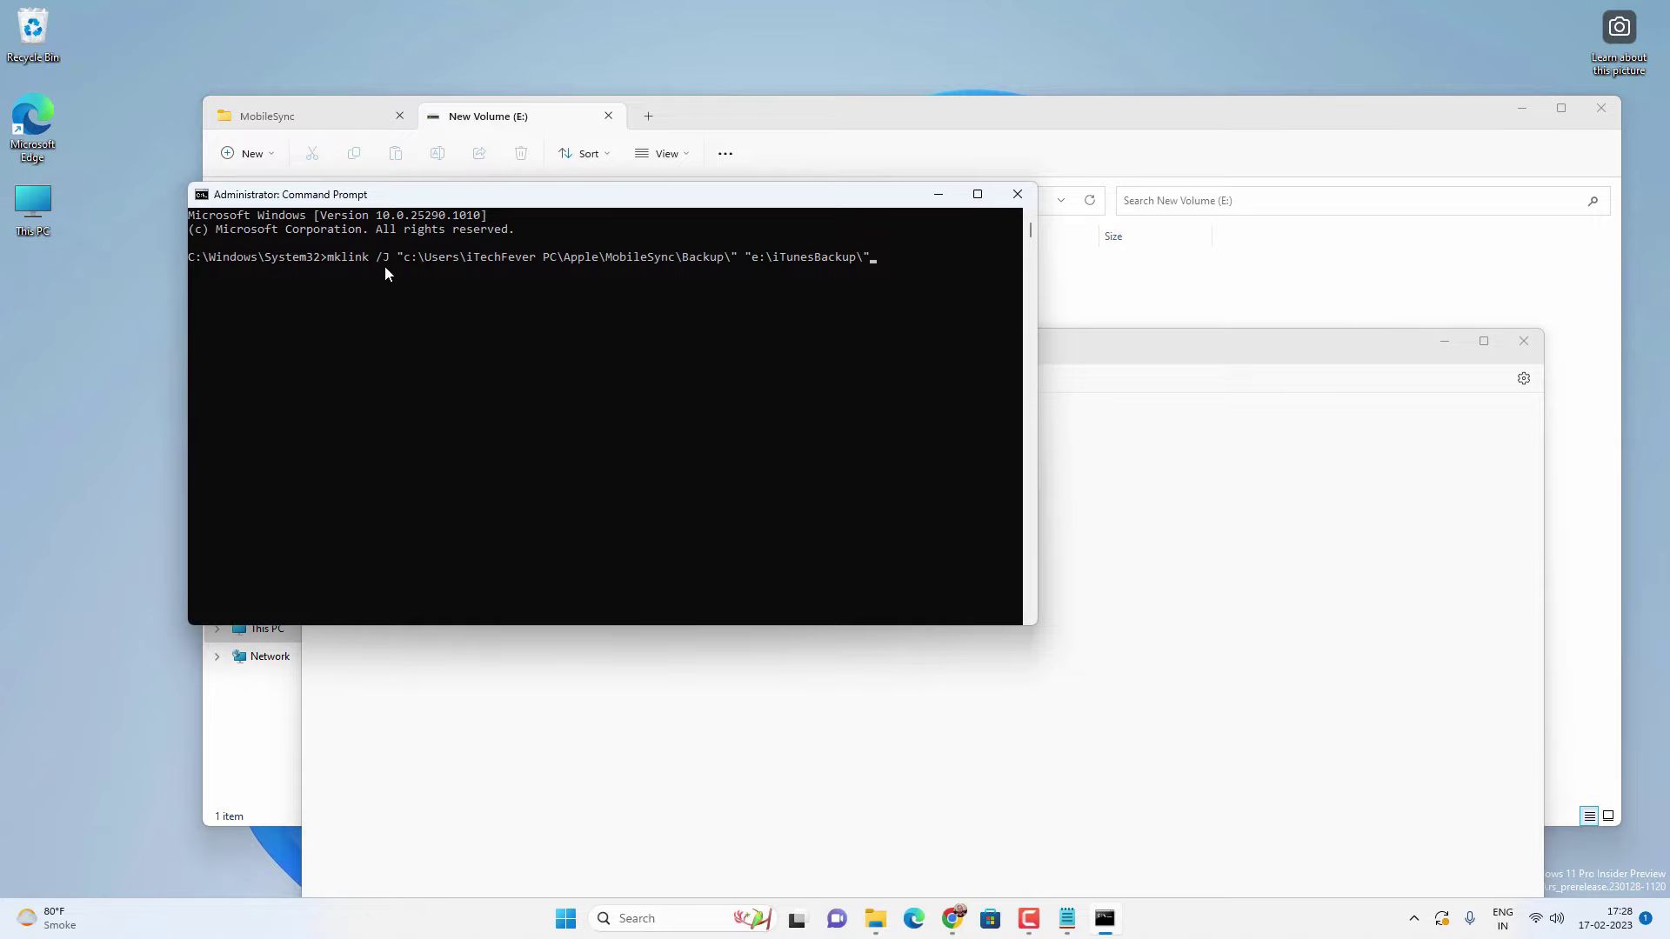
key(Return)
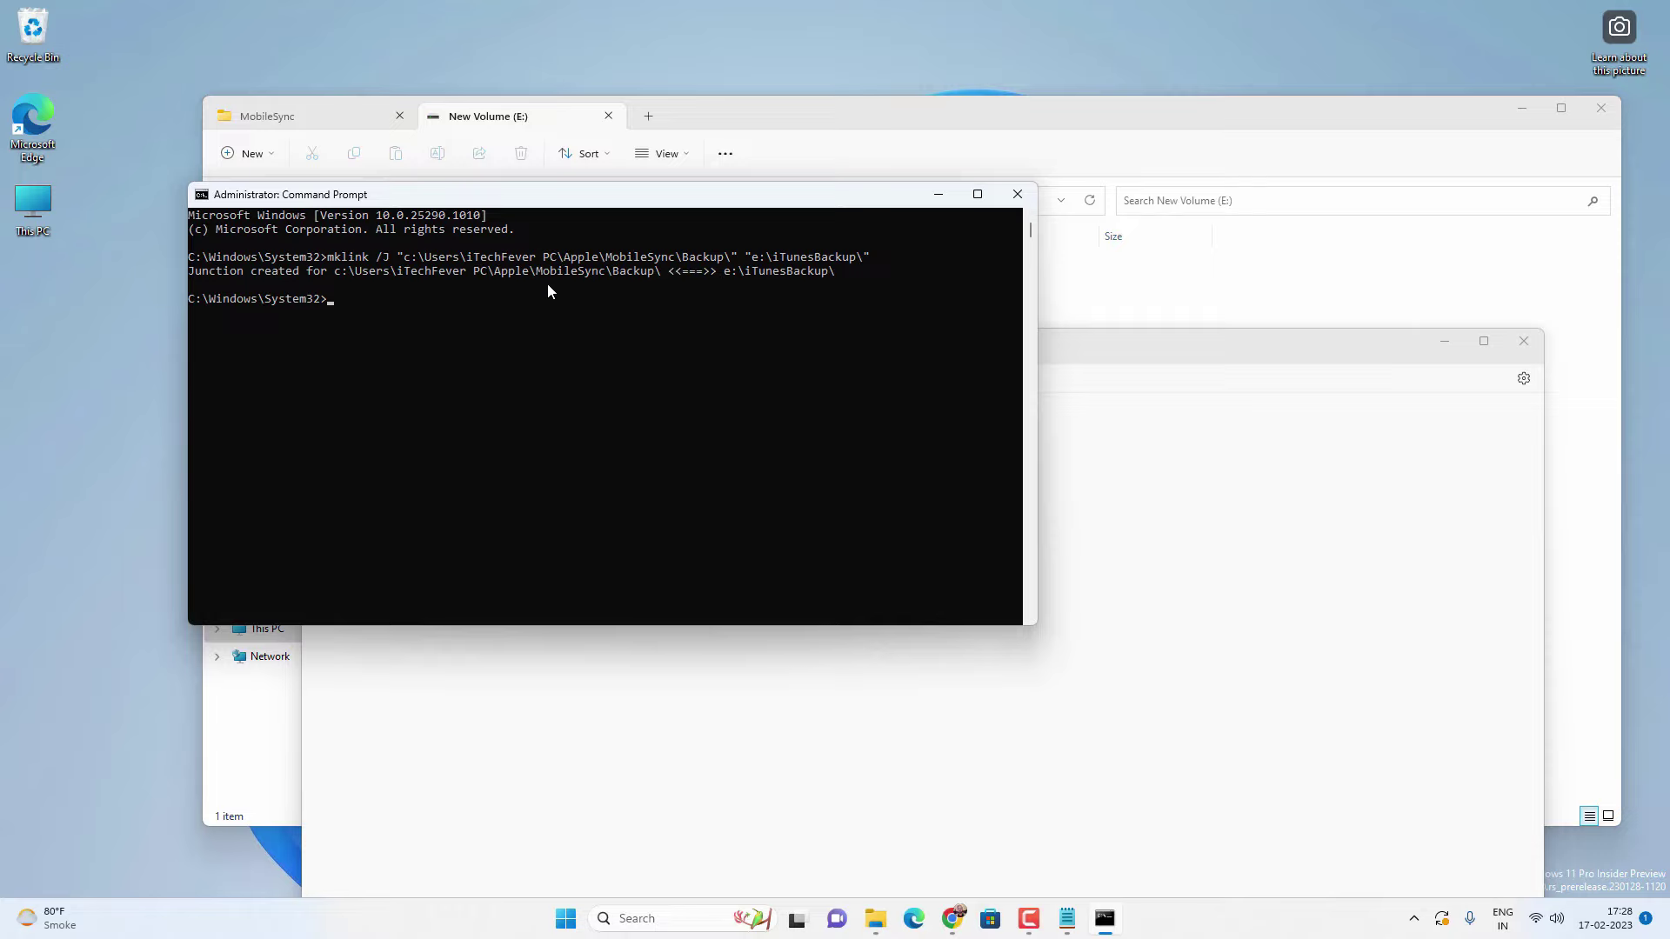
click(331, 116)
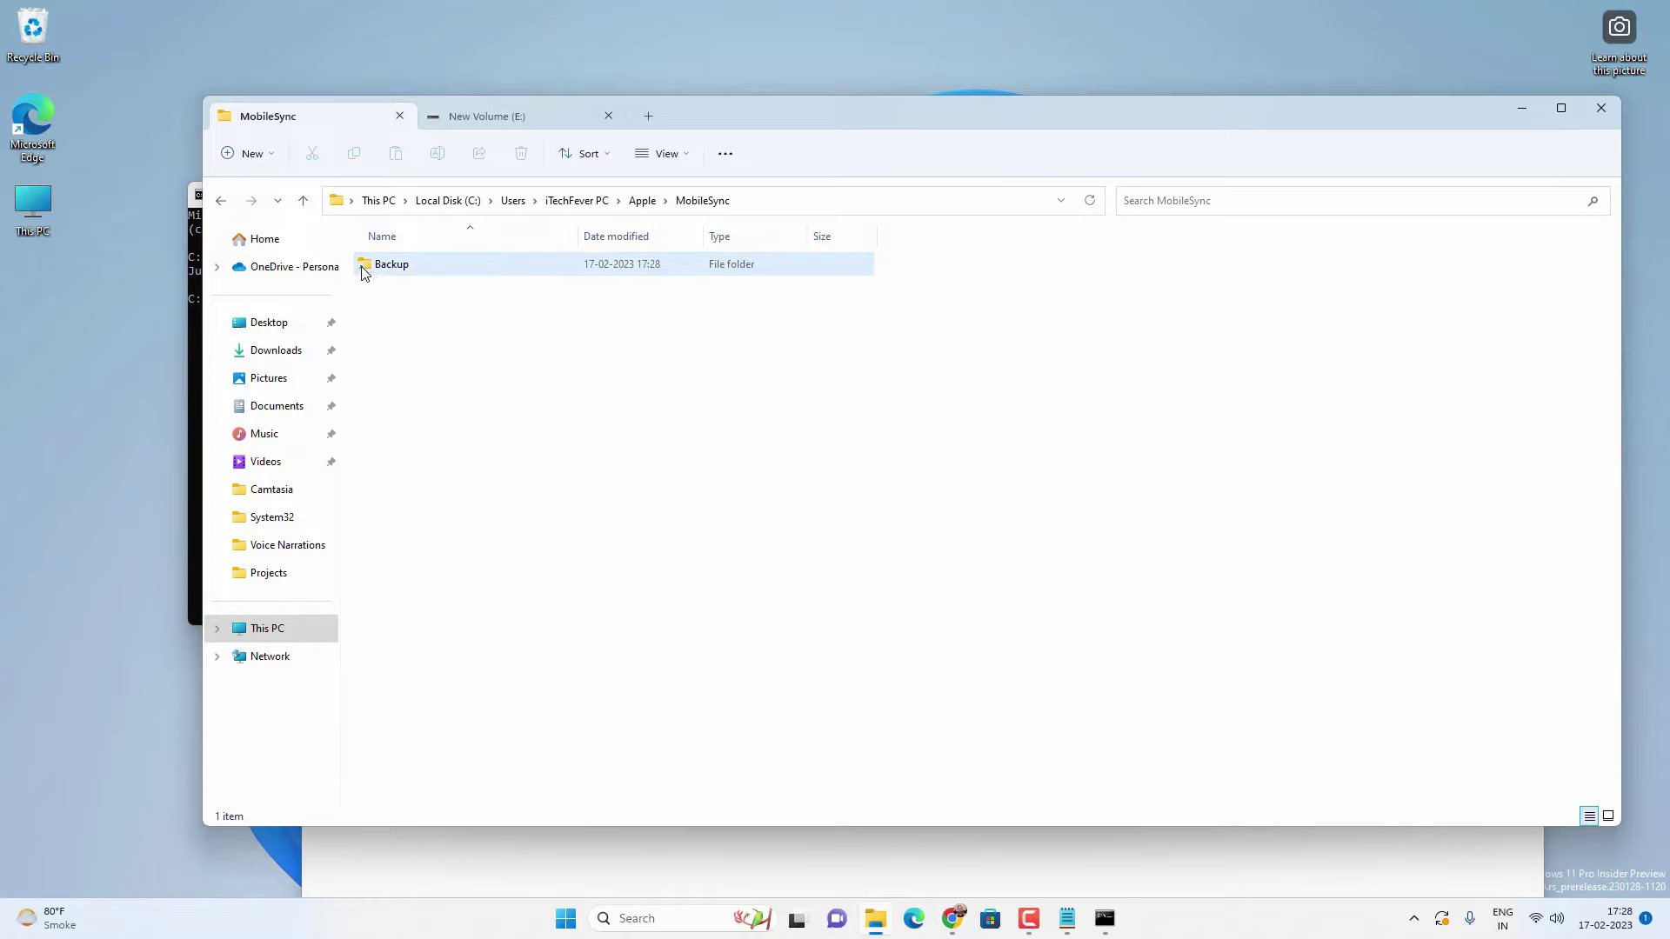
Inspect iTunesBackup on E:, close Command Prompt, and view This PC with the connected iPhone.
click(487, 118)
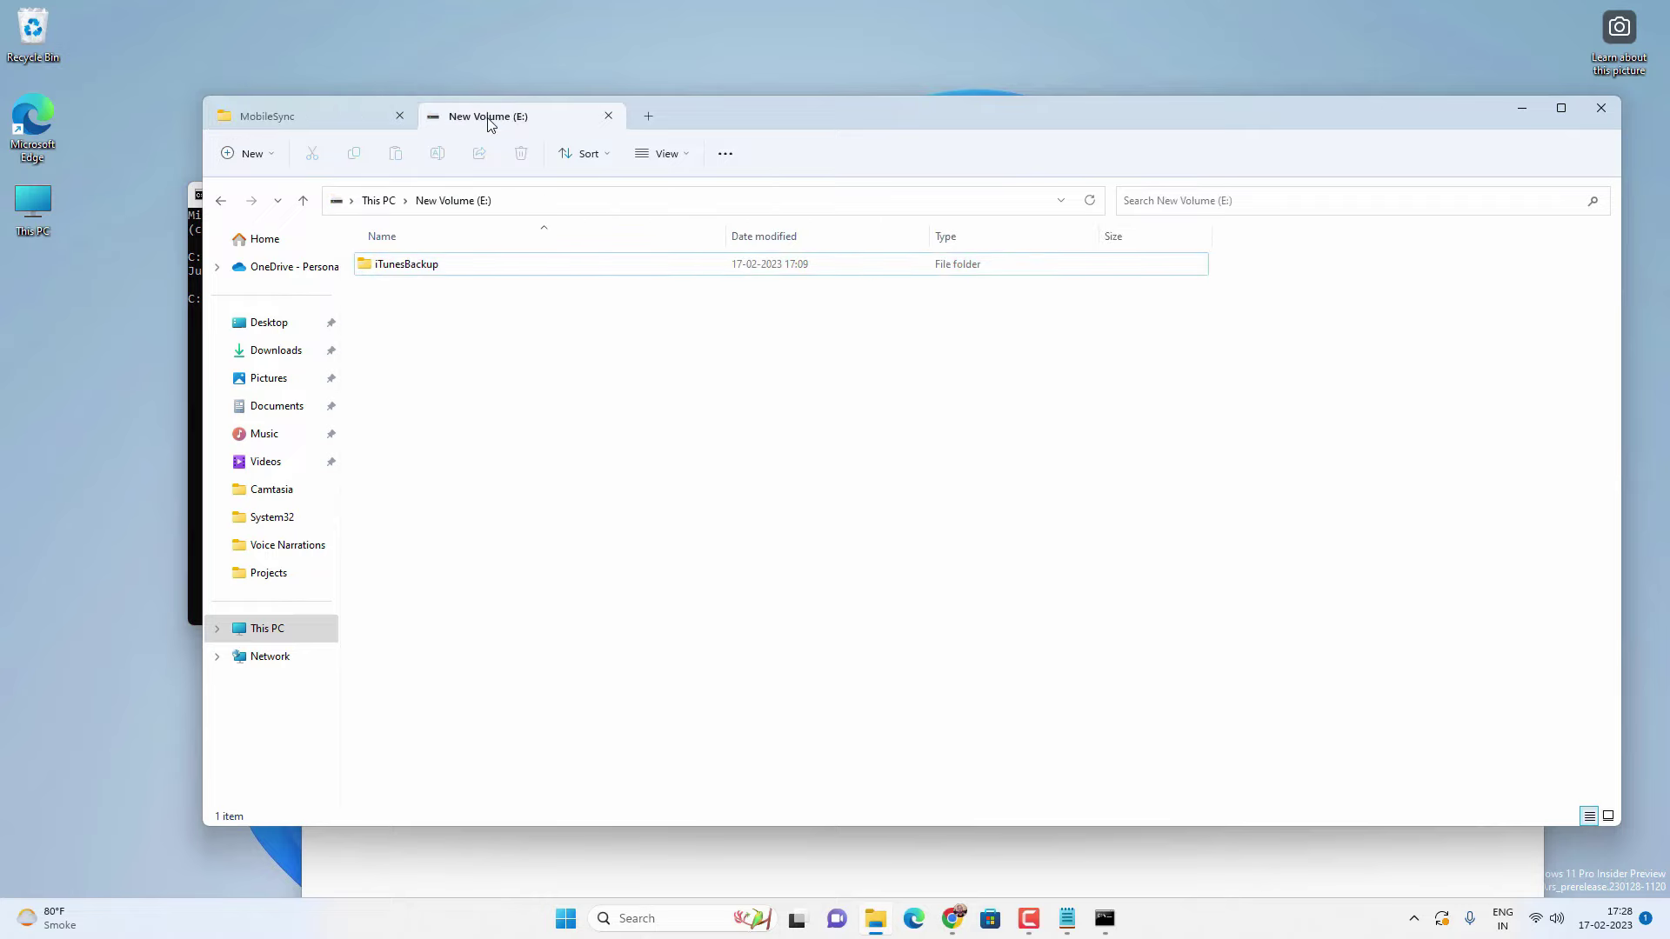
double_click(459, 273)
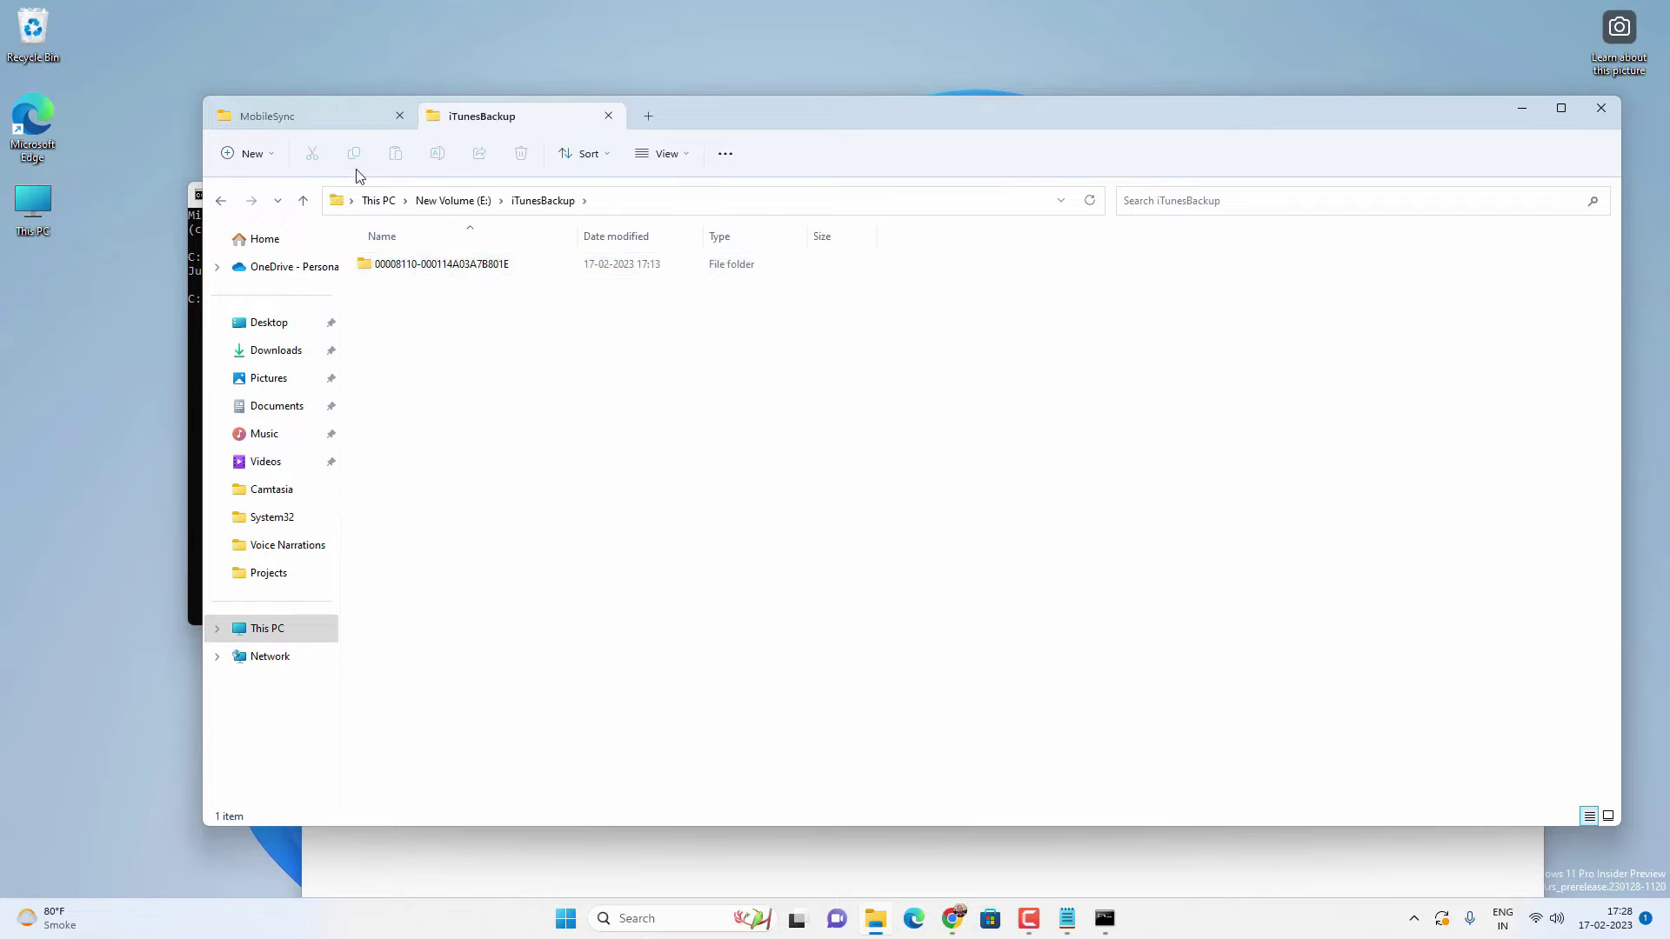
click(306, 123)
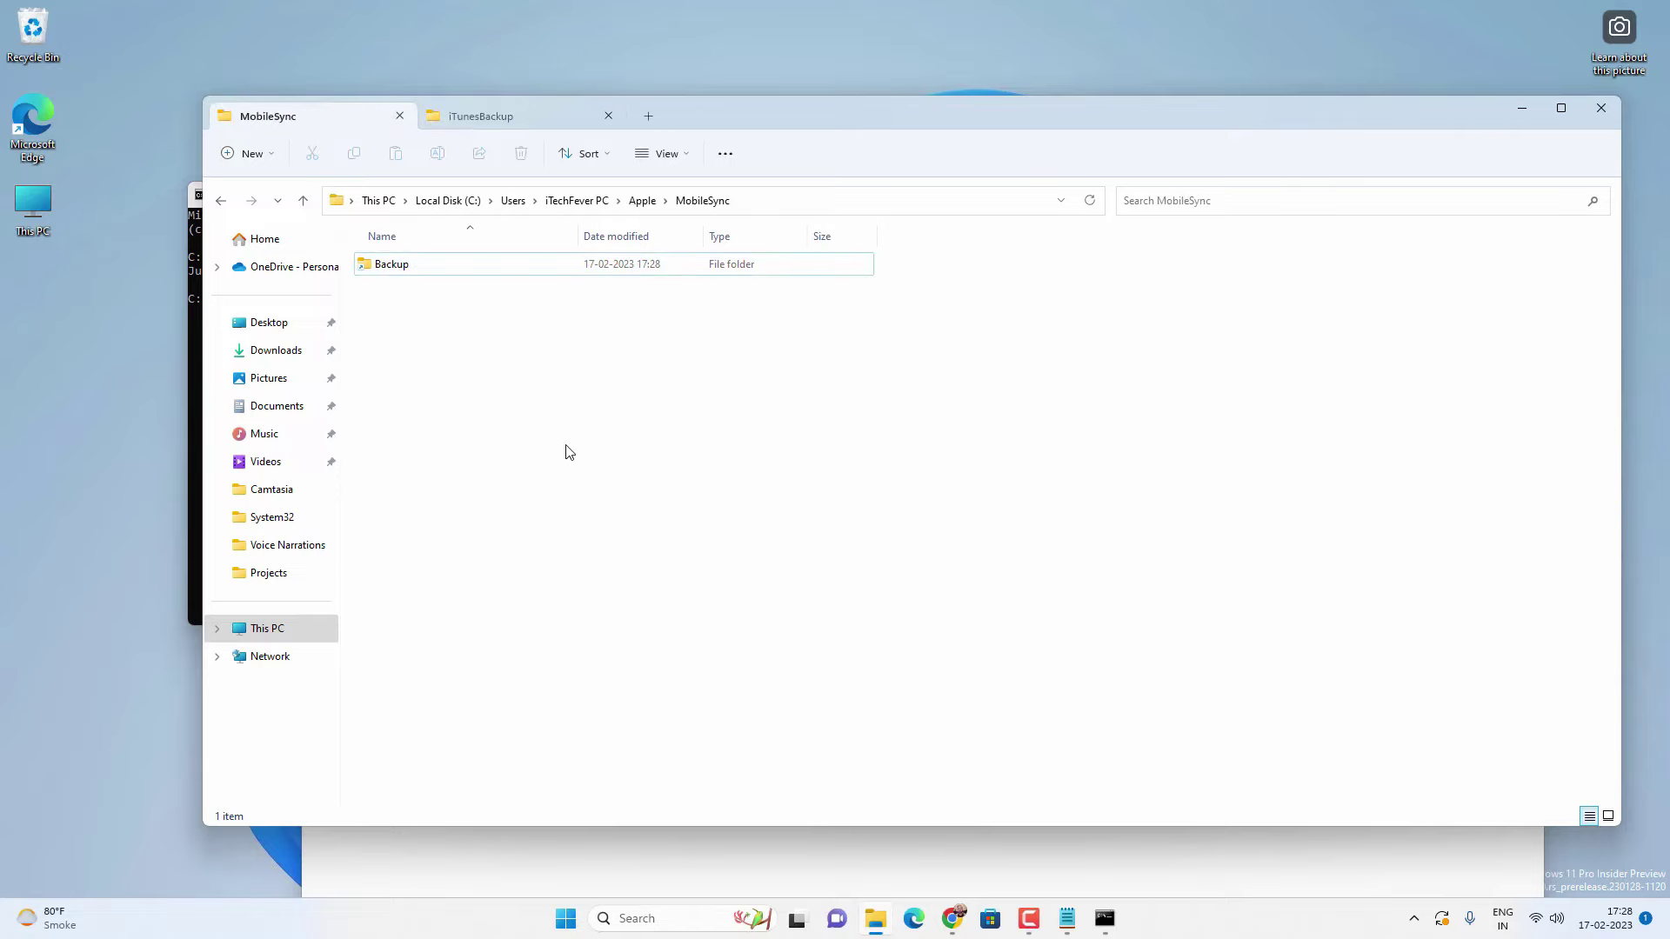
key(alt+Tab)
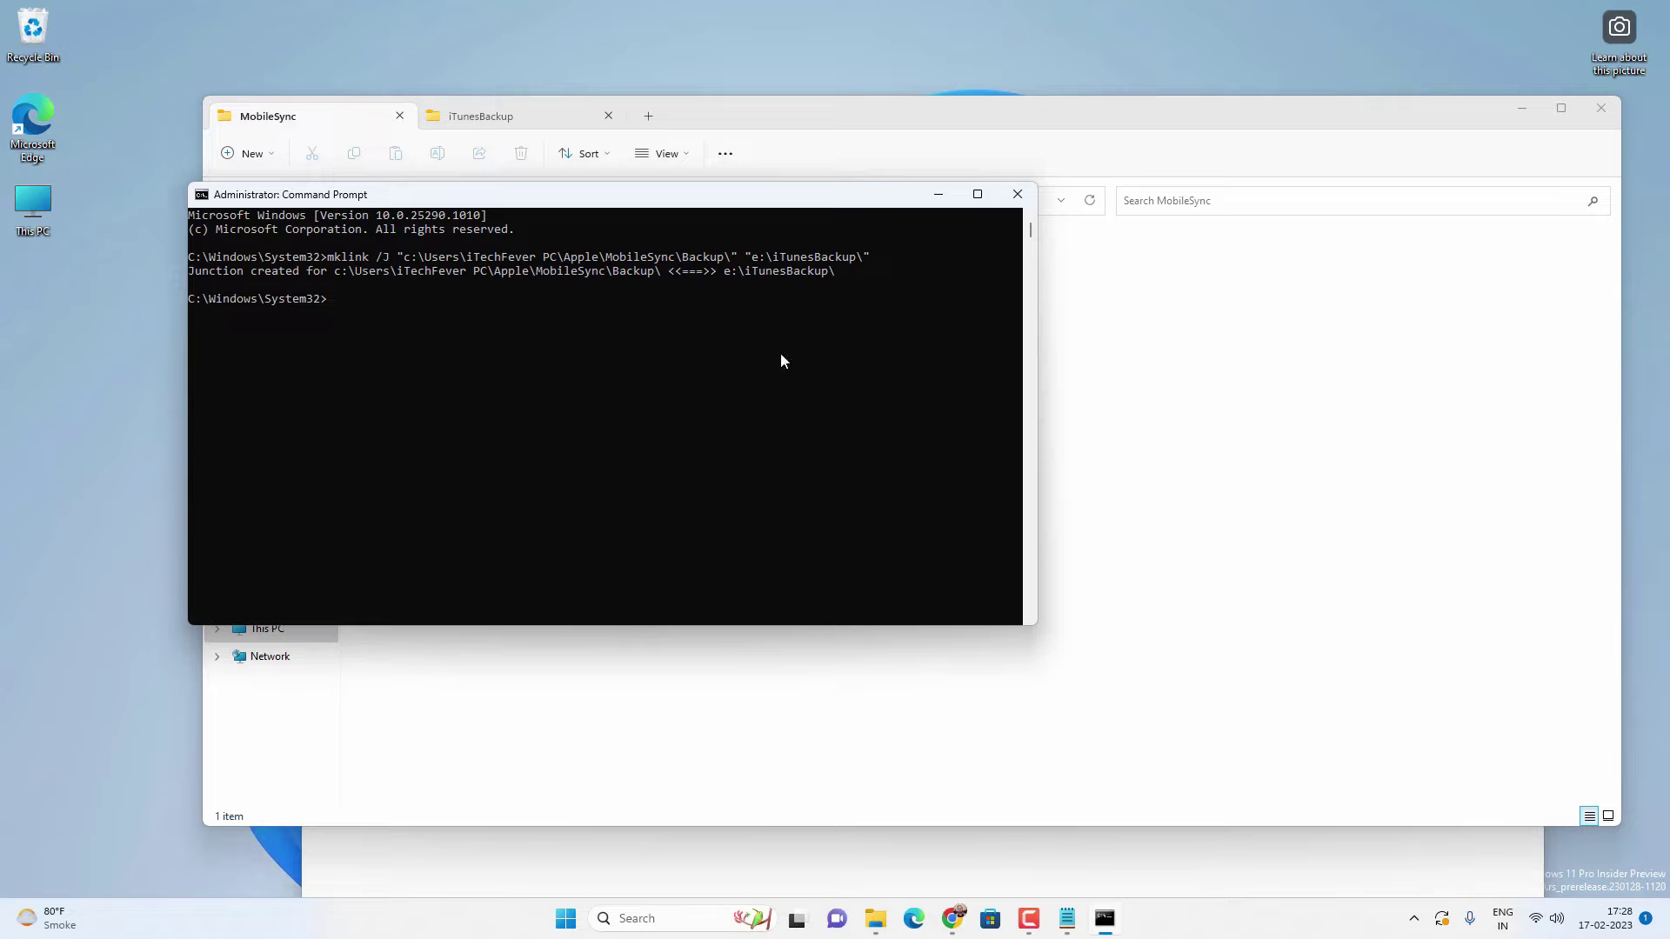
click(1017, 195)
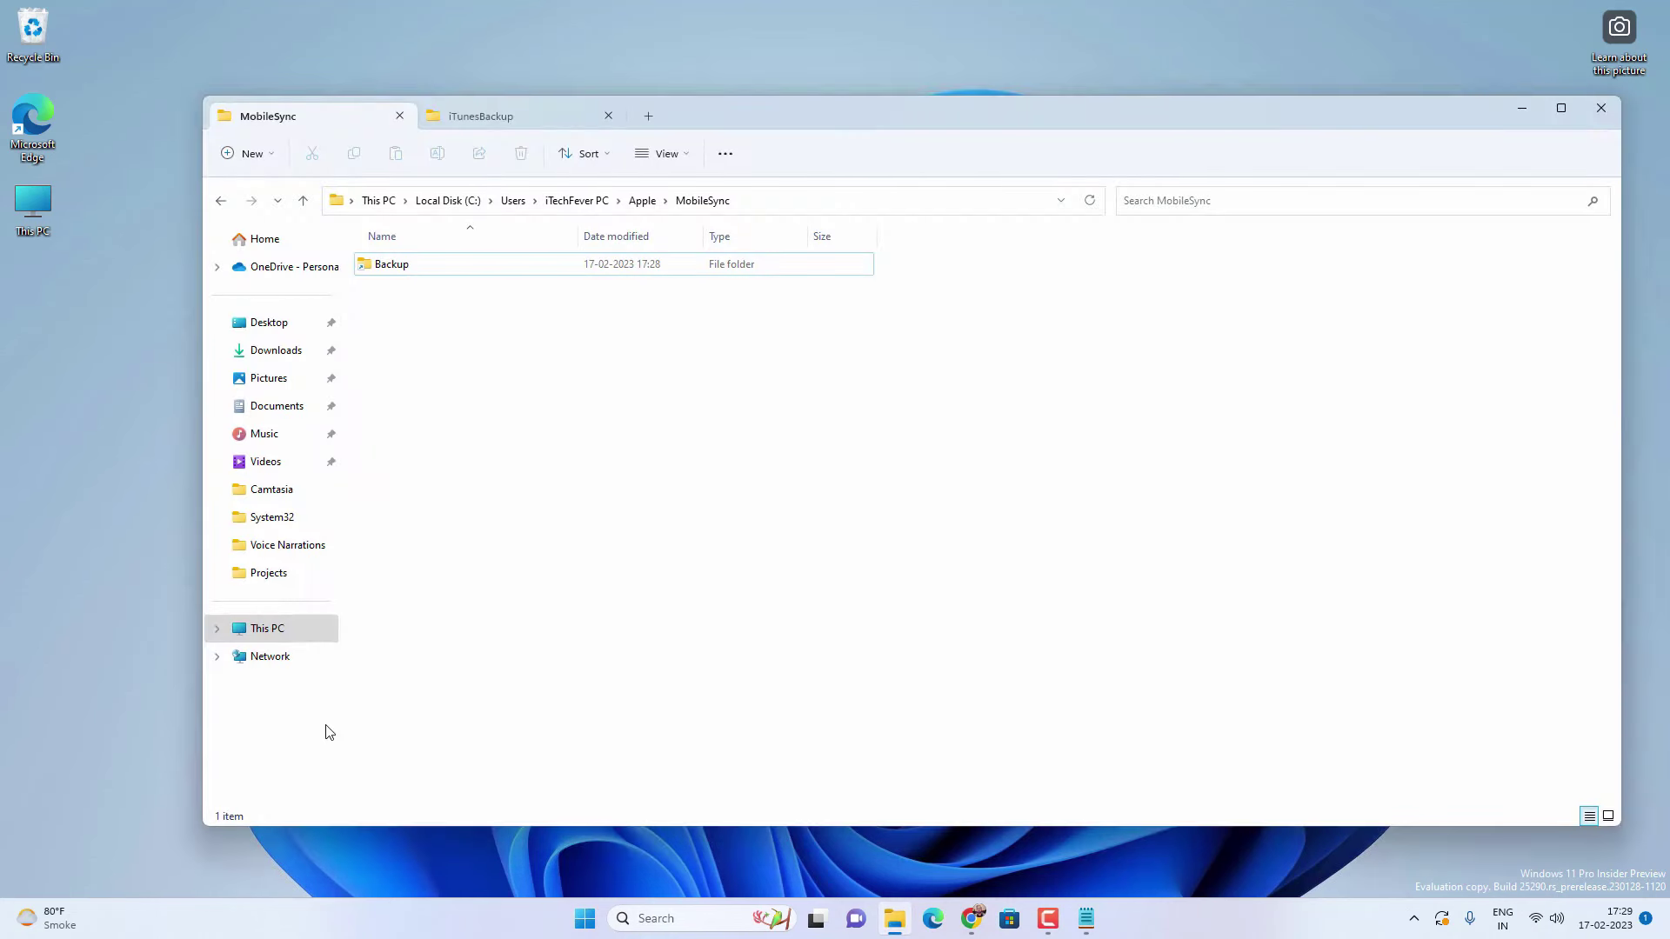
click(287, 628)
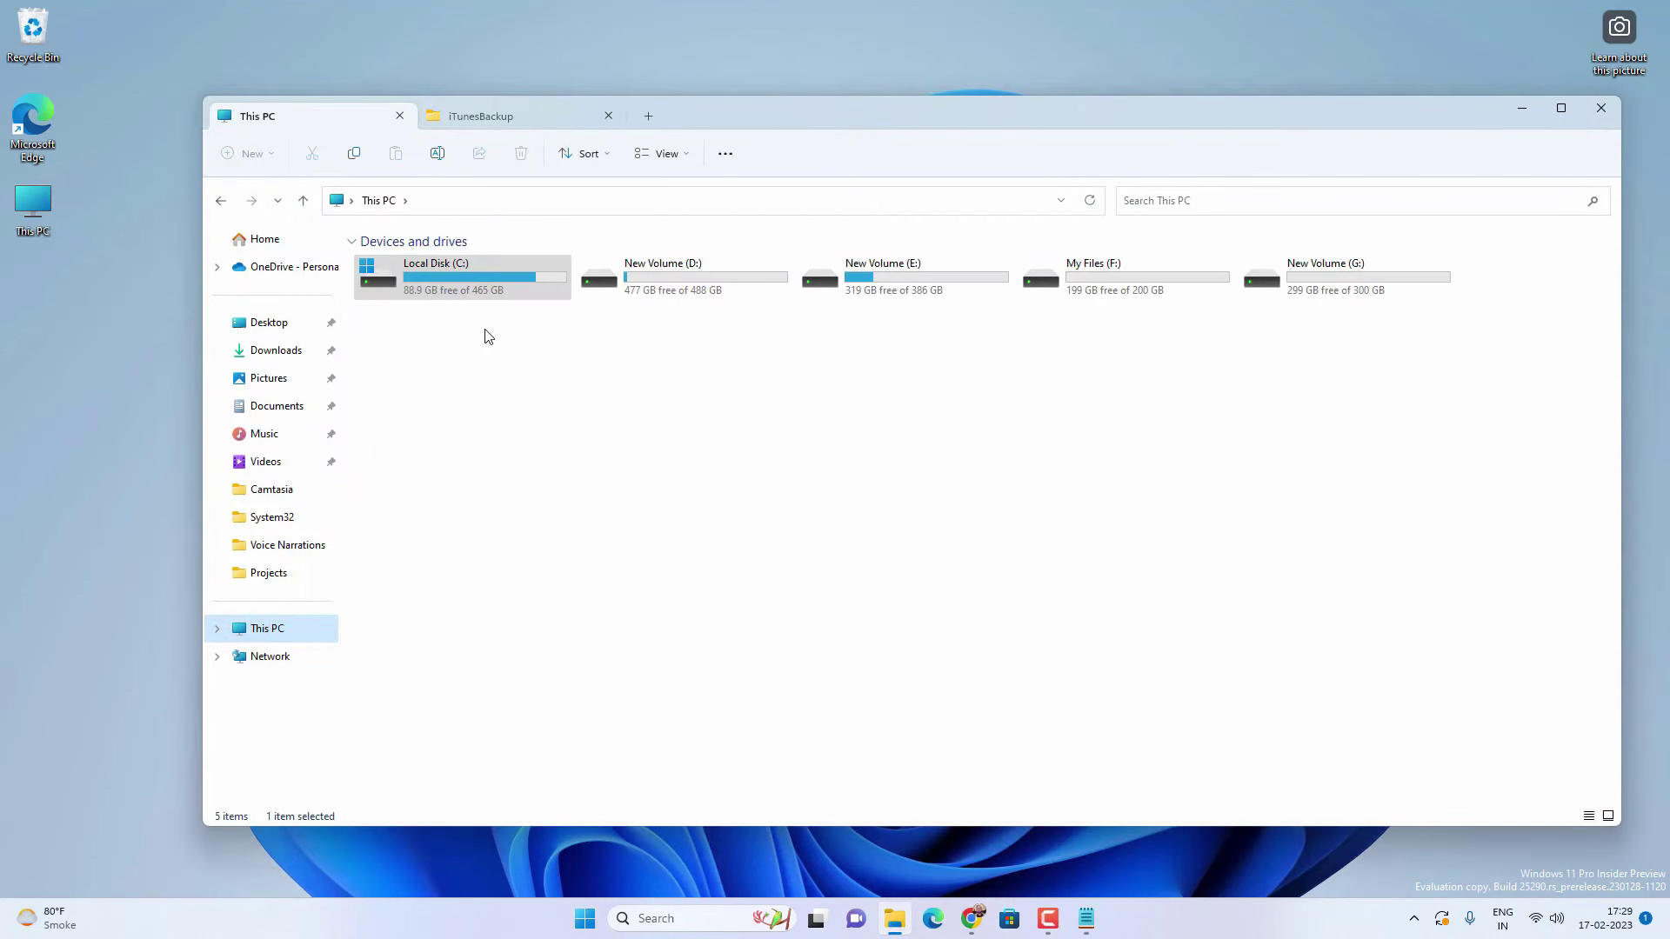
key(Right)
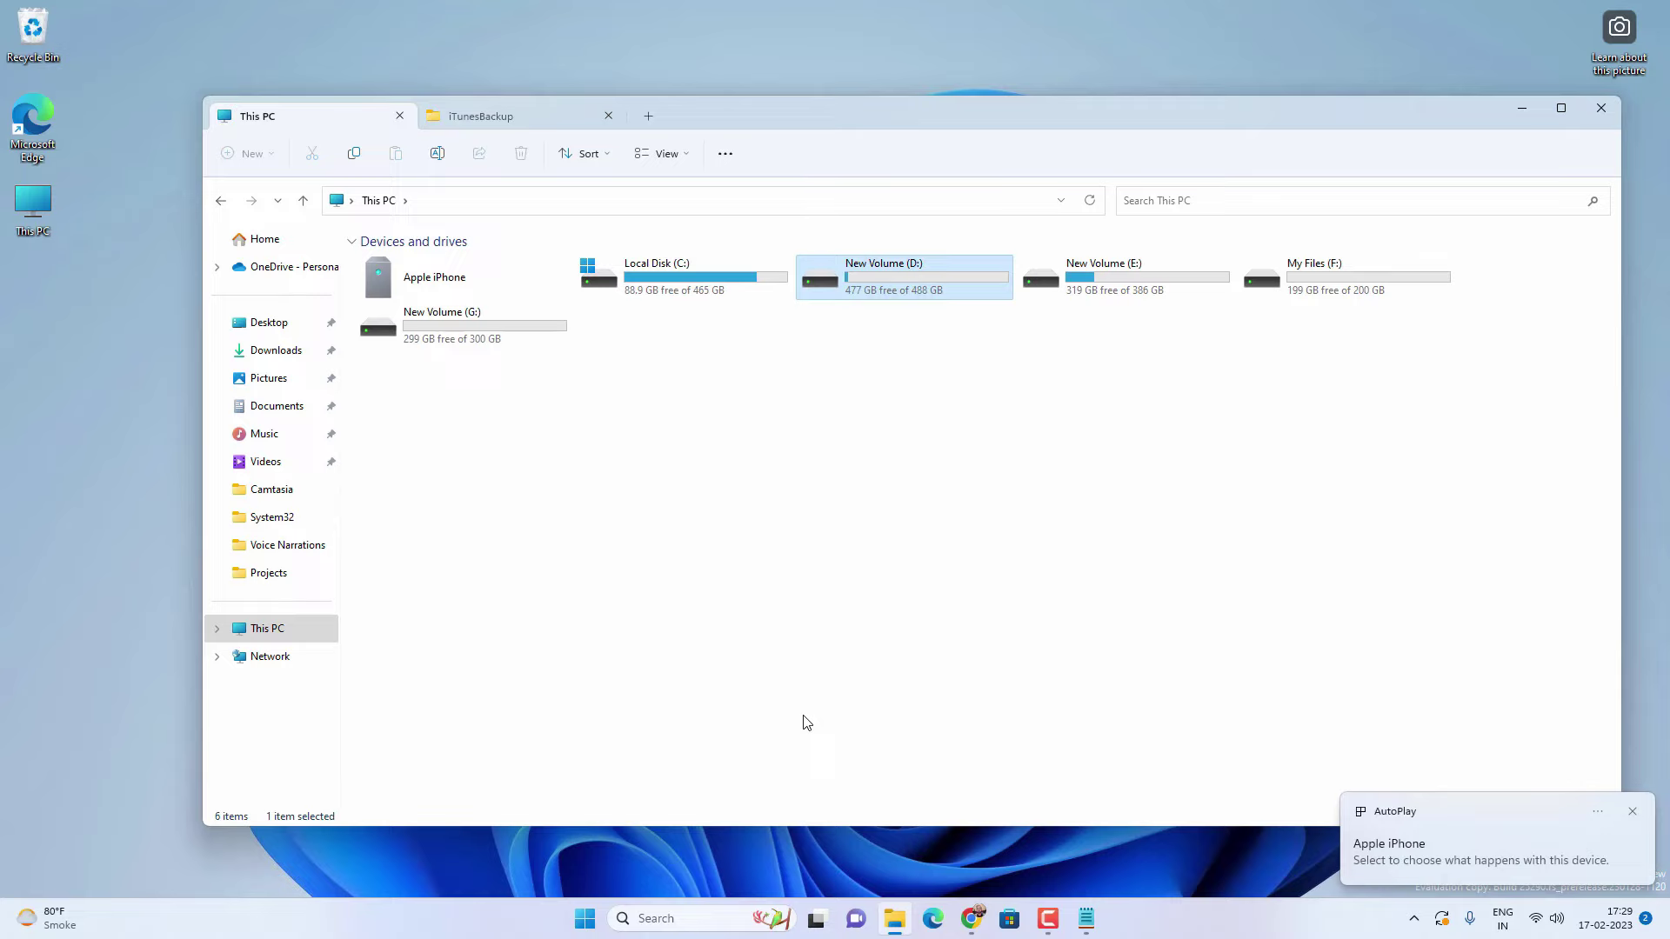
Launch iTunes from search and open the iPhone 13 Pro Max Summary page as it backs up.
click(697, 916)
text(itun)
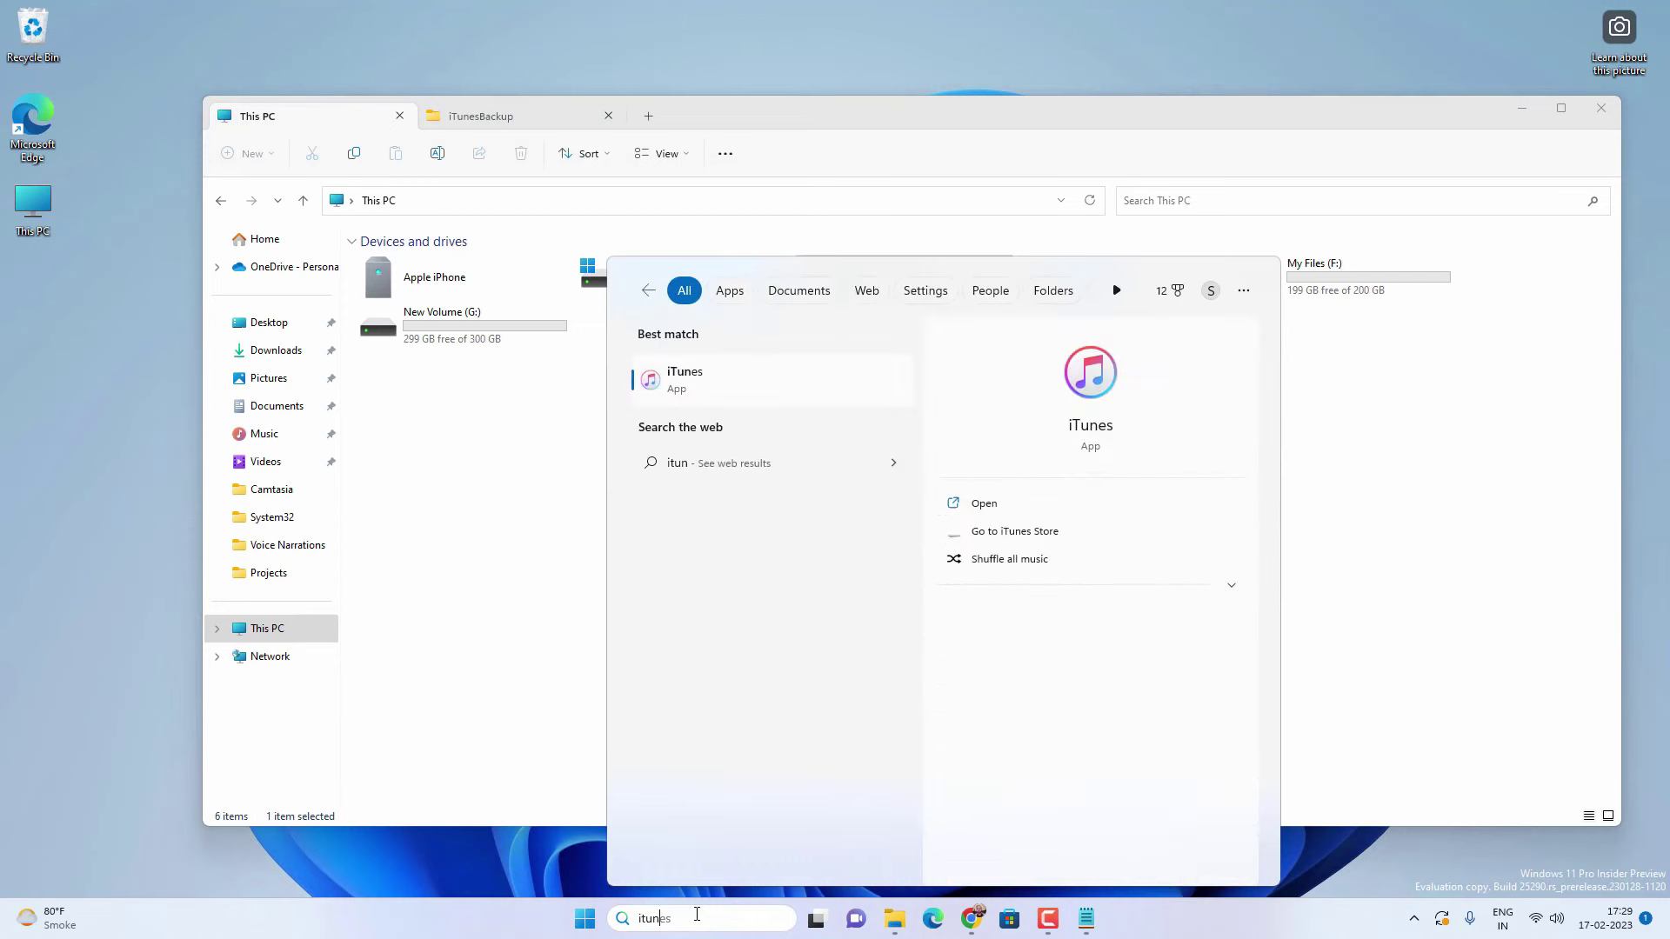
text(es)
key(Return)
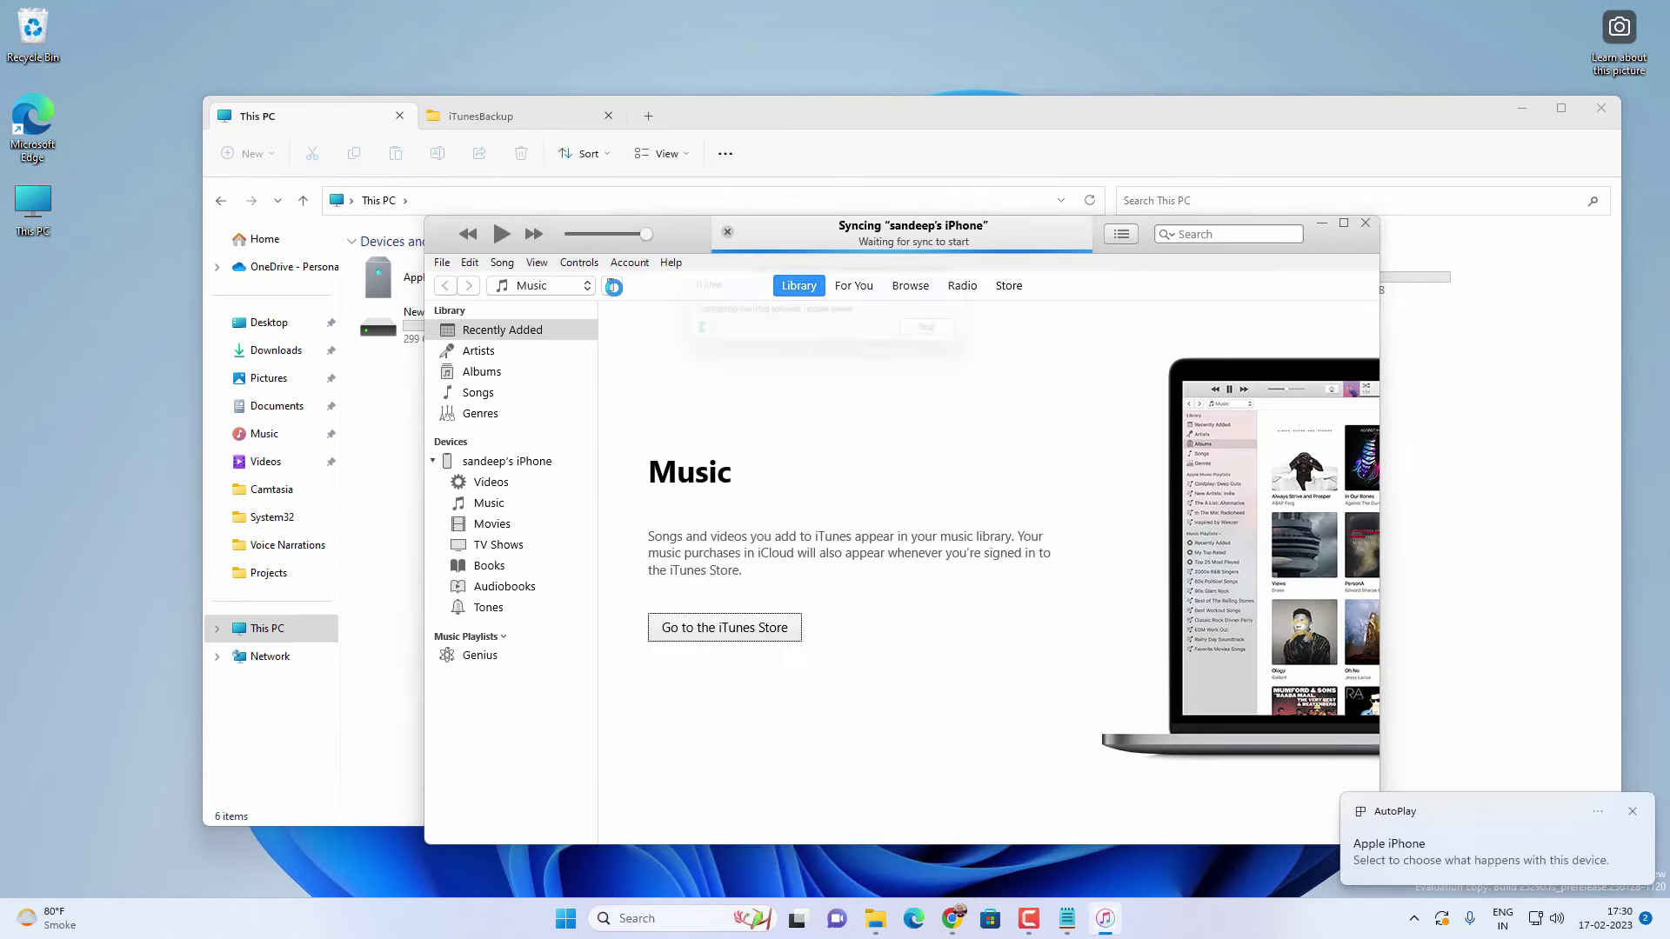
click(612, 285)
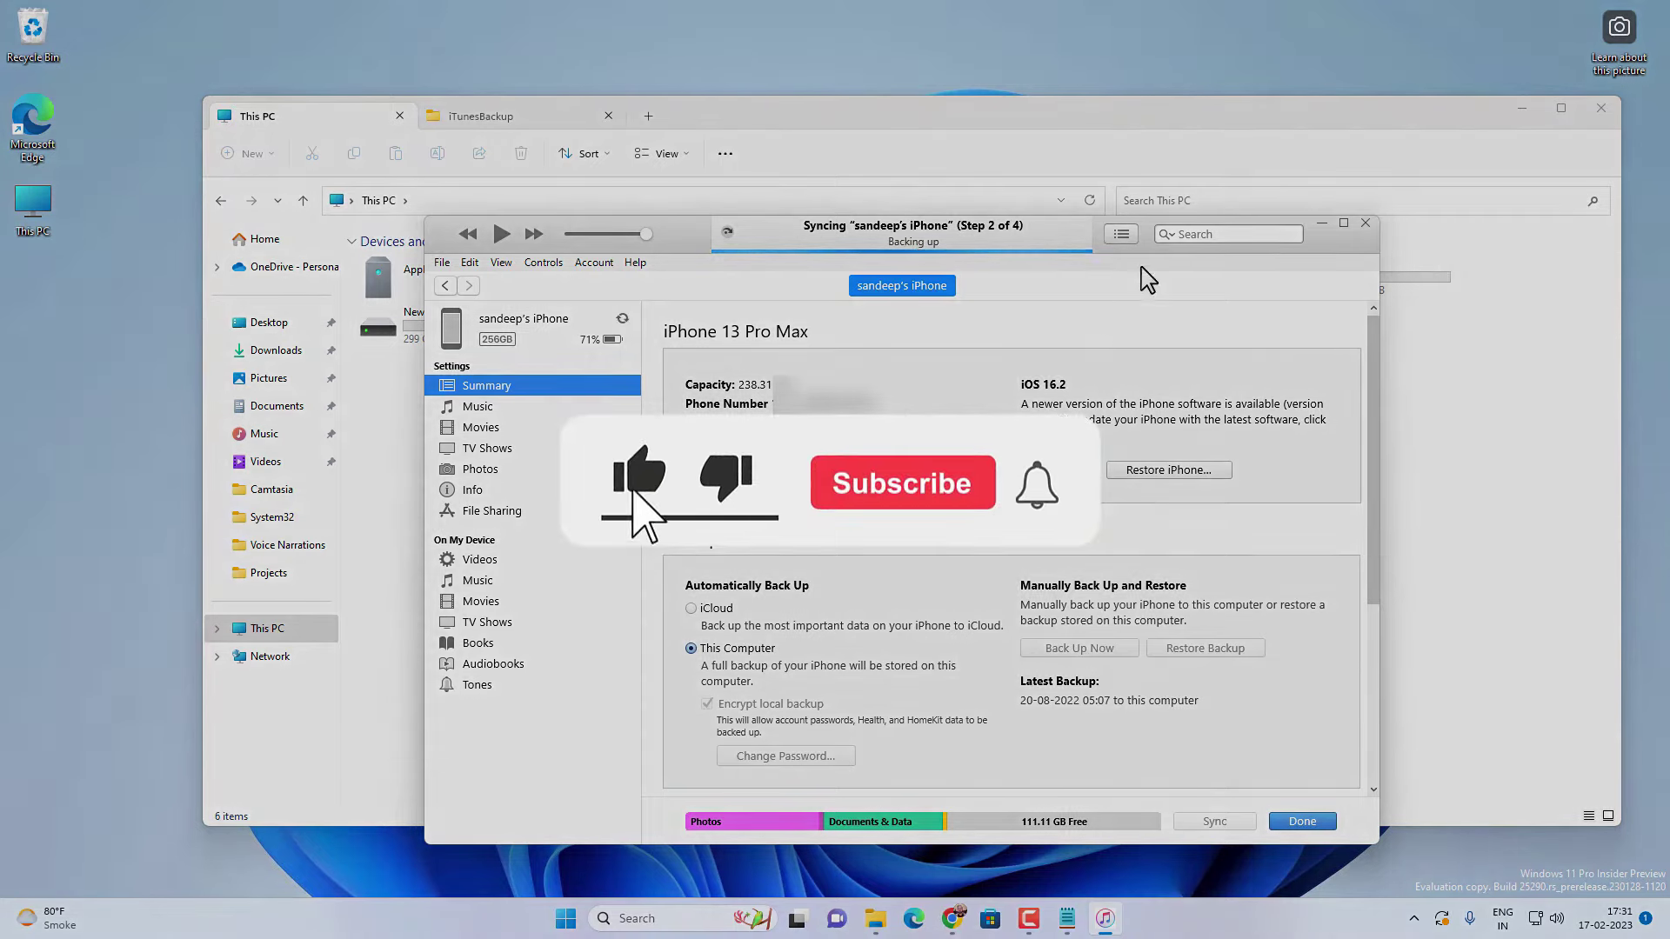
Minimise iTunes and then the File Explorer This PC window to clear the desktop.
click(1321, 224)
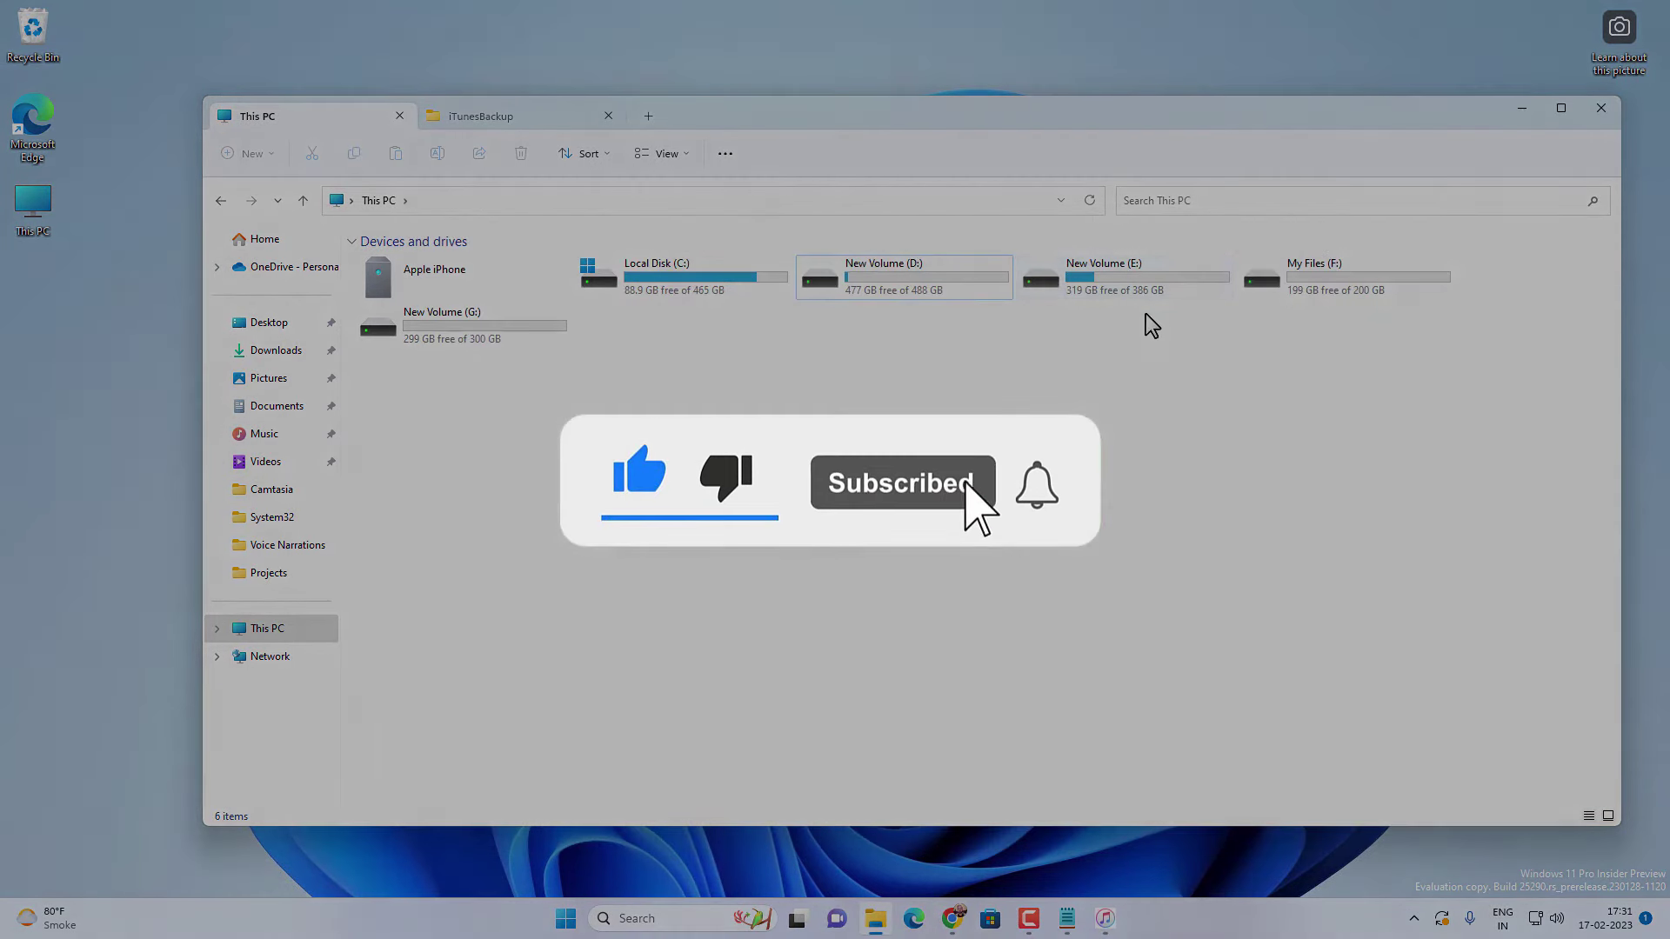
click(1521, 108)
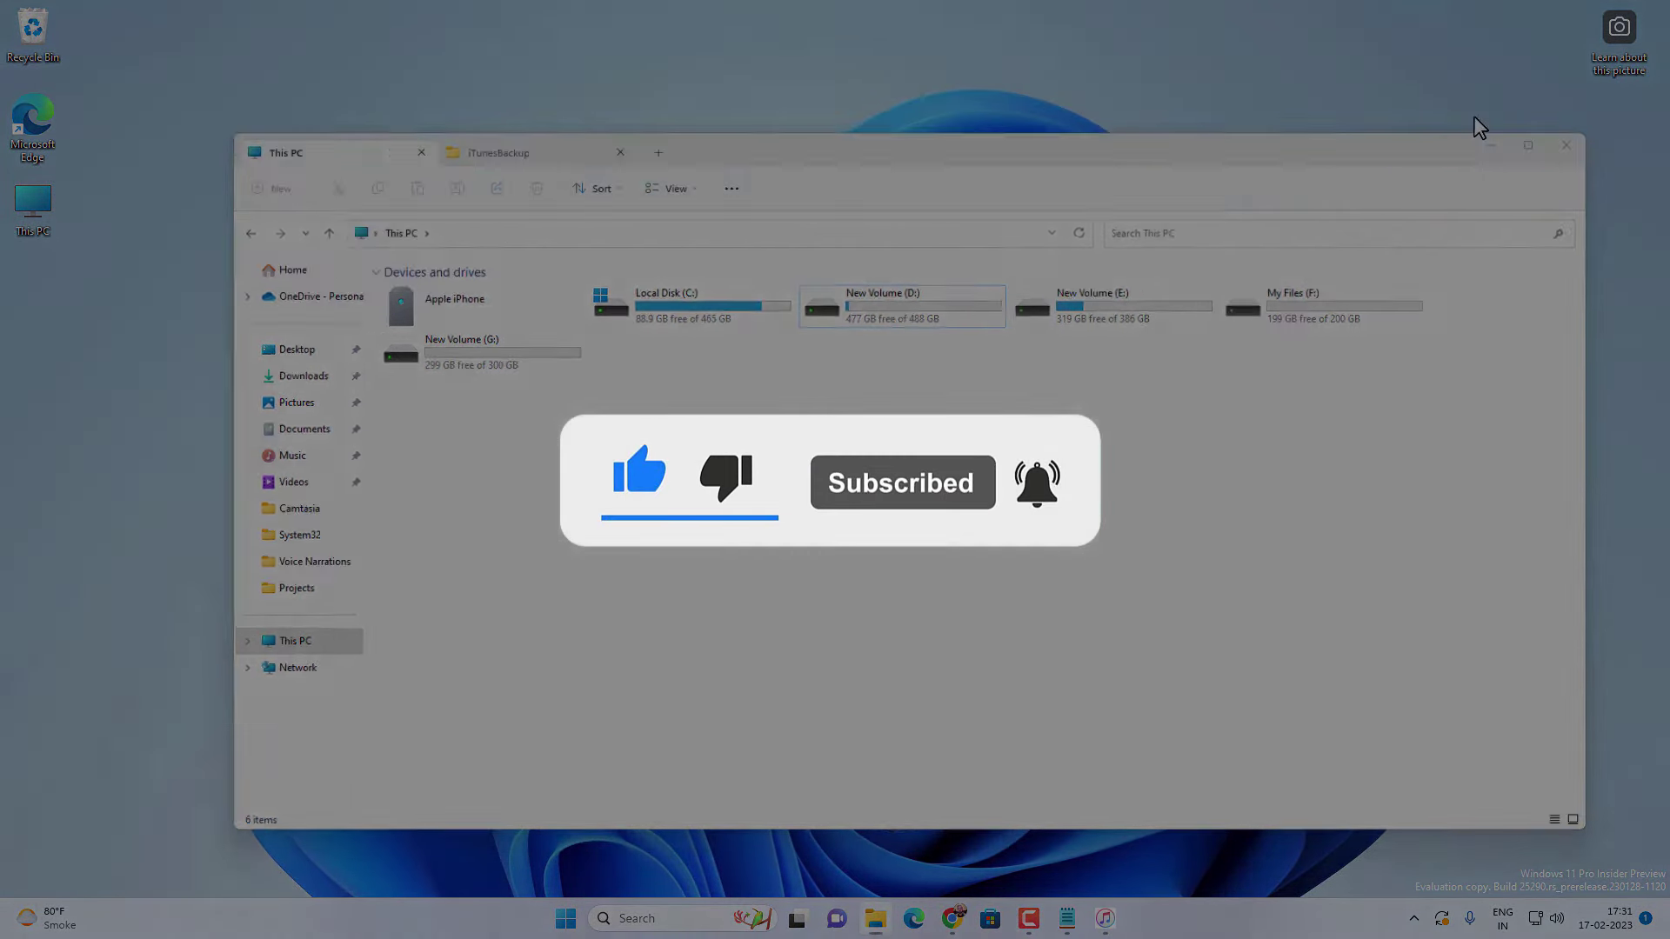